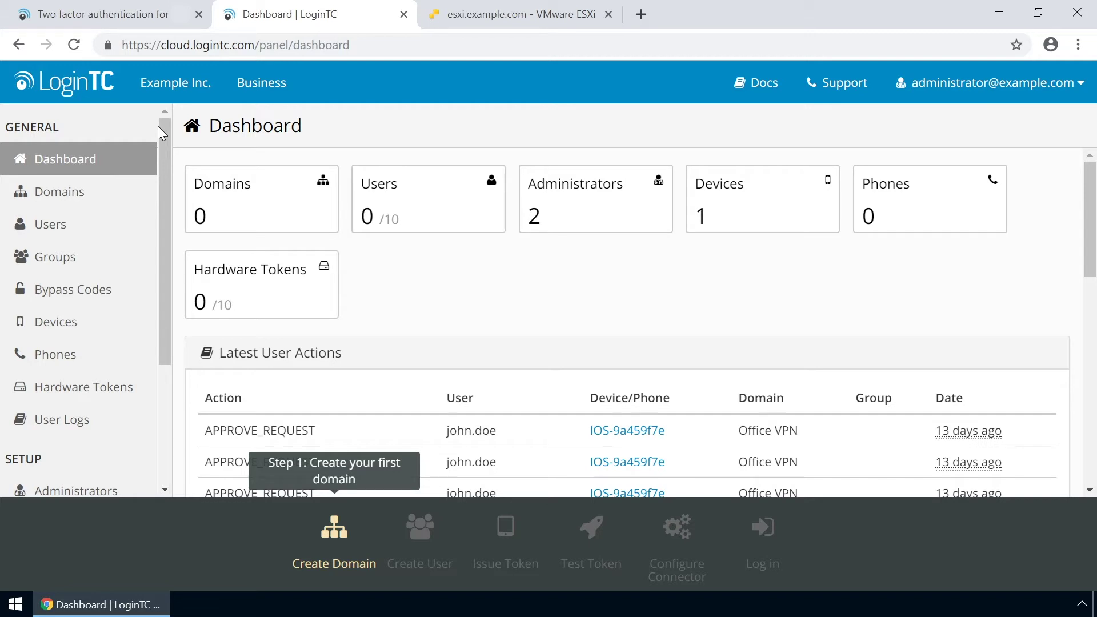
Create the domain 'Example Inc. Secure Access' with chair_inc_logo from Documents as its icon.
{"action": "left_click", "coordinate": [83, 195]}
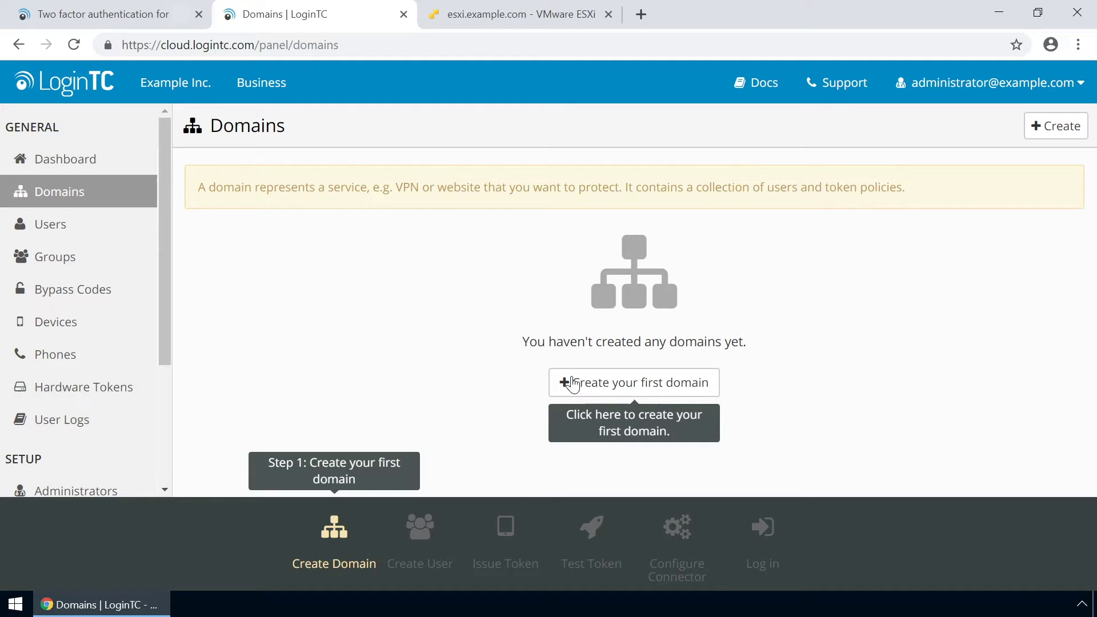
{"action": "left_click", "coordinate": [627, 384]}
{"action": "type", "text": "E"}
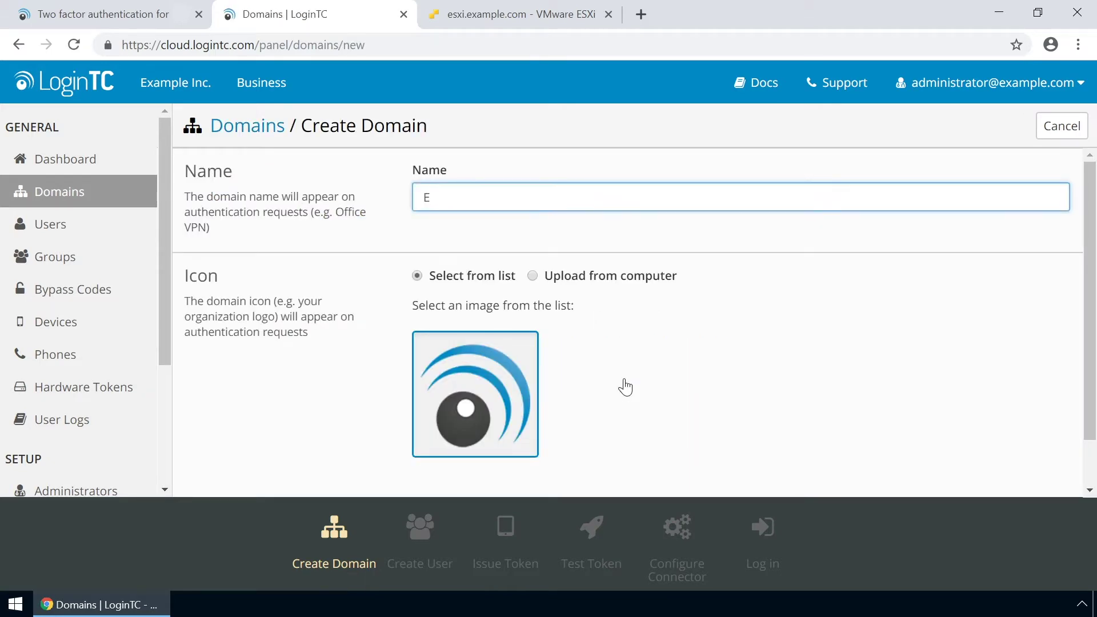
{"action": "type", "text": "xample Inc. Secure Access"}
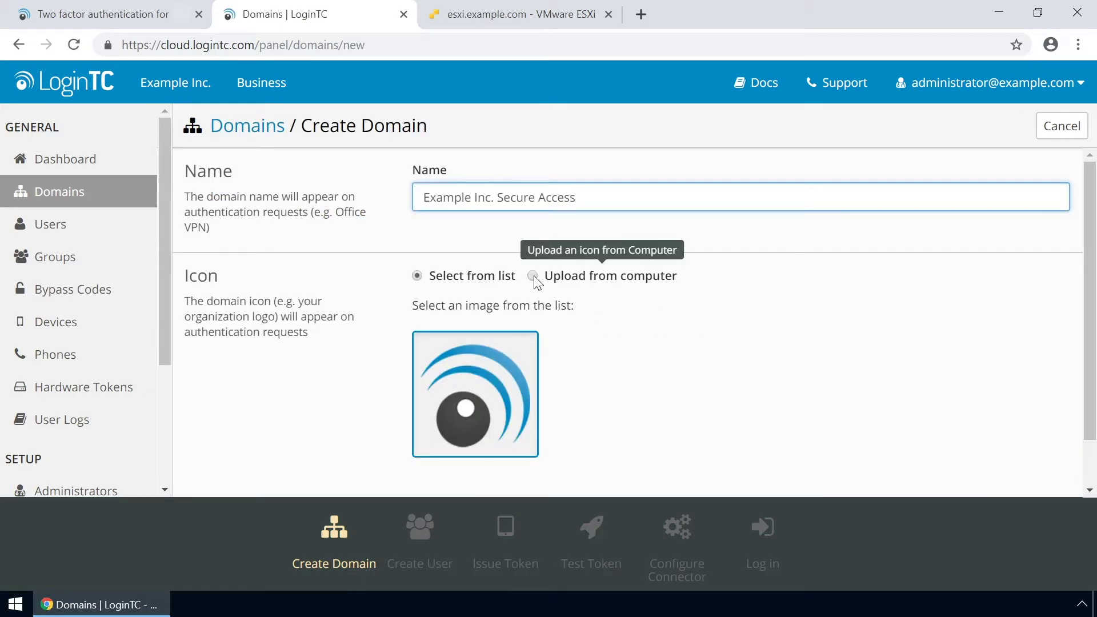
{"action": "left_click", "coordinate": [533, 276]}
{"action": "left_click", "coordinate": [485, 366]}
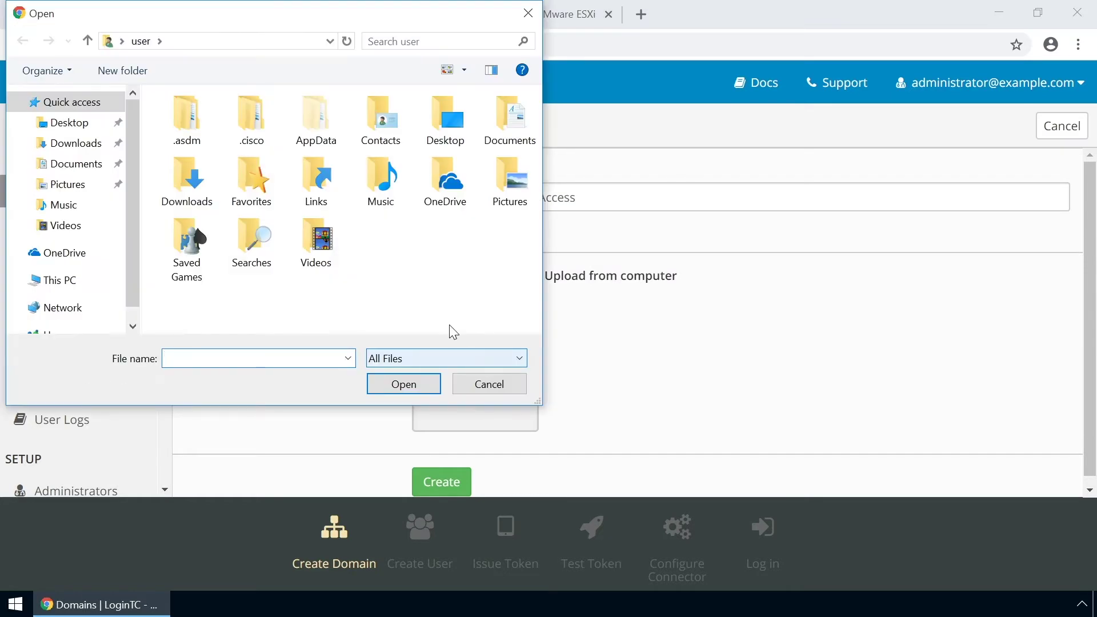
{"action": "double_click", "coordinate": [510, 126]}
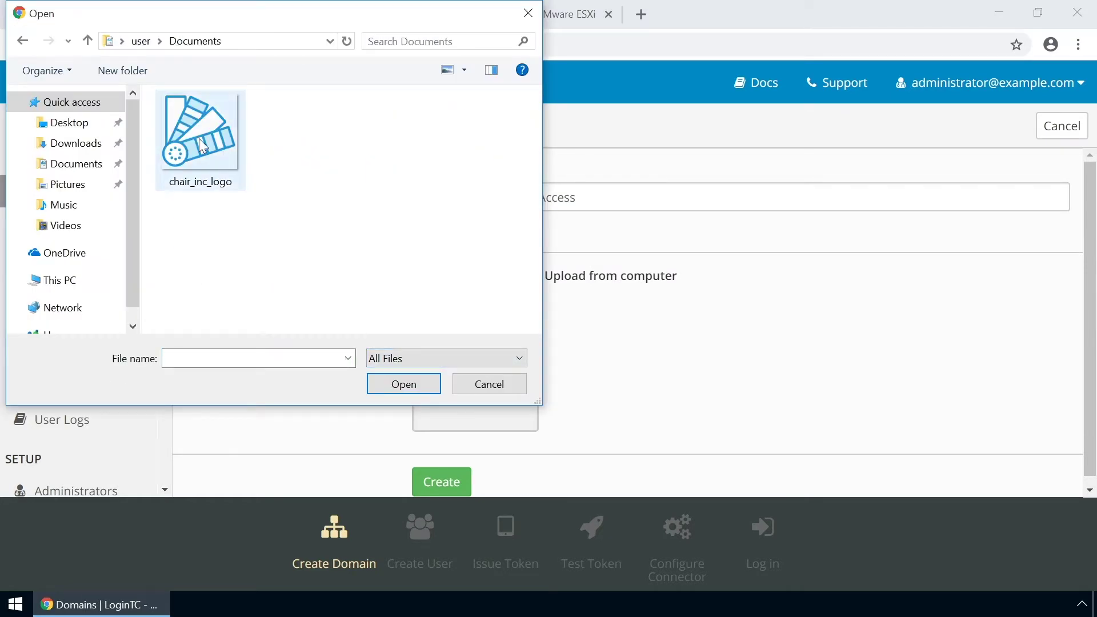
{"action": "double_click", "coordinate": [201, 135]}
{"action": "left_click", "coordinate": [448, 487]}
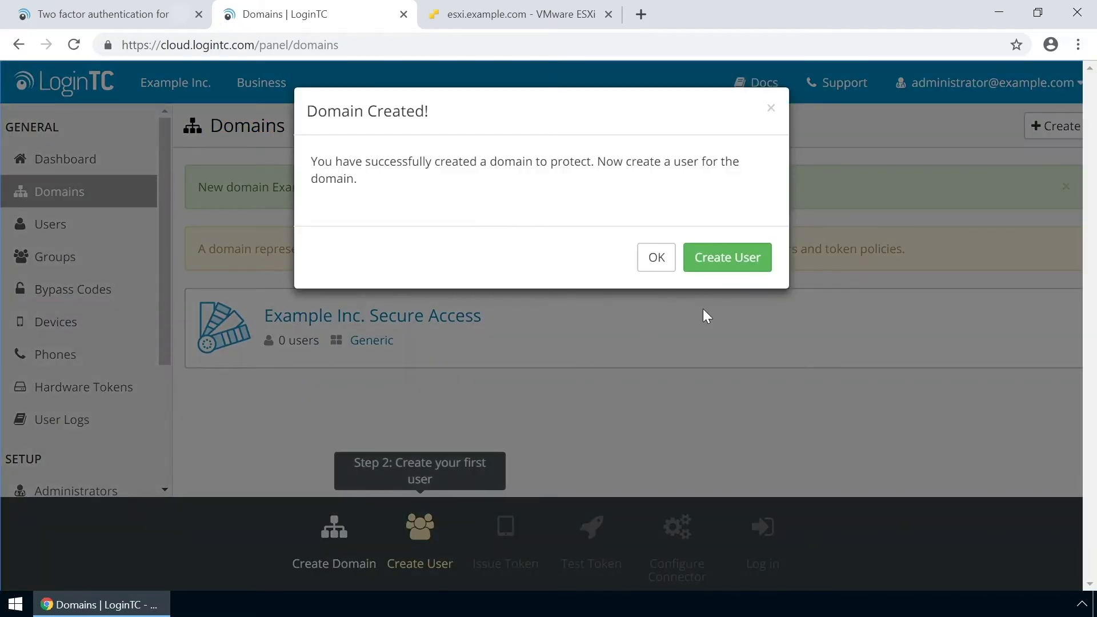
{"action": "left_click", "coordinate": [663, 260]}
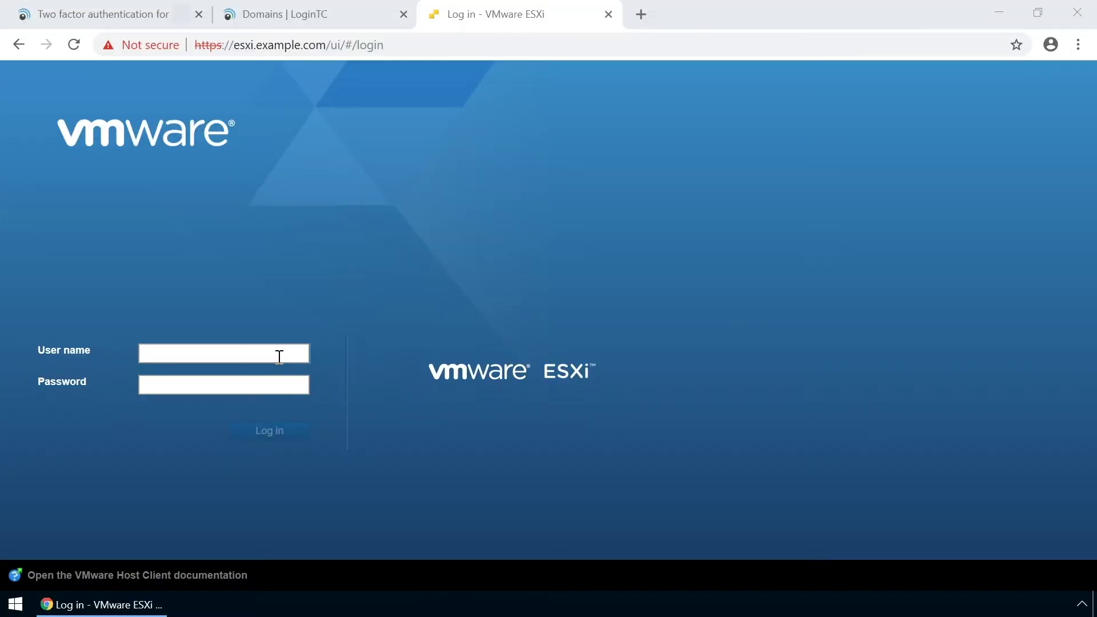
Log in to the ESXi host as root with the account password.
{"action": "type", "text": "root"}
{"action": "left_click", "coordinate": [273, 379]}
{"action": "type", "text": "••••••••••"}
{"action": "left_click", "coordinate": [276, 426]}
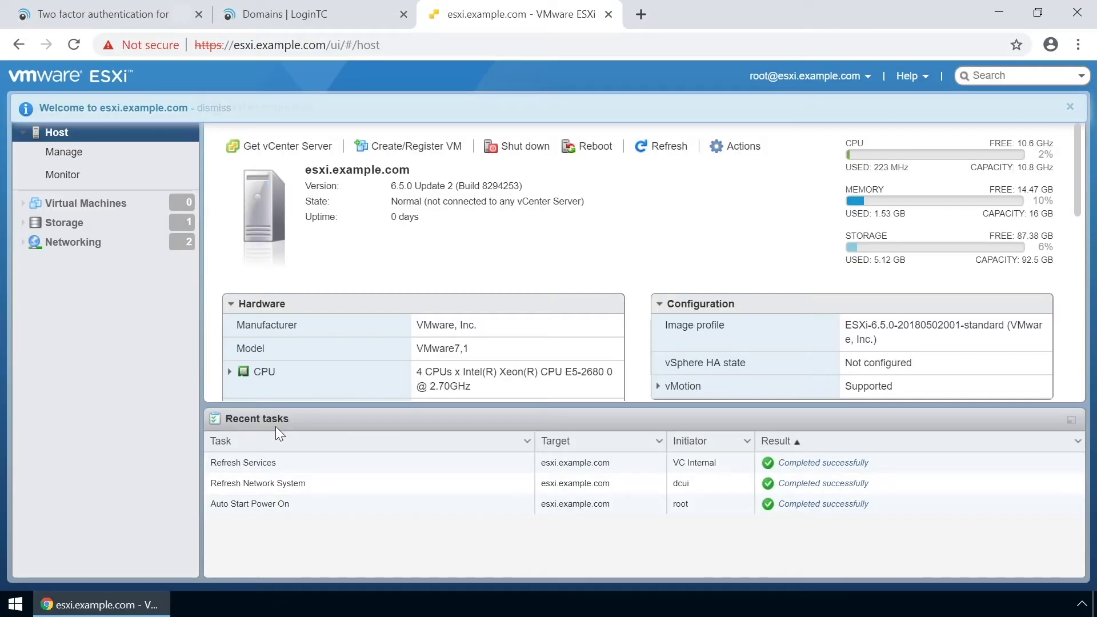
Start an OVF deployment and load the connector's .ovf and disk1.vmdk files.
{"action": "left_click", "coordinate": [408, 147]}
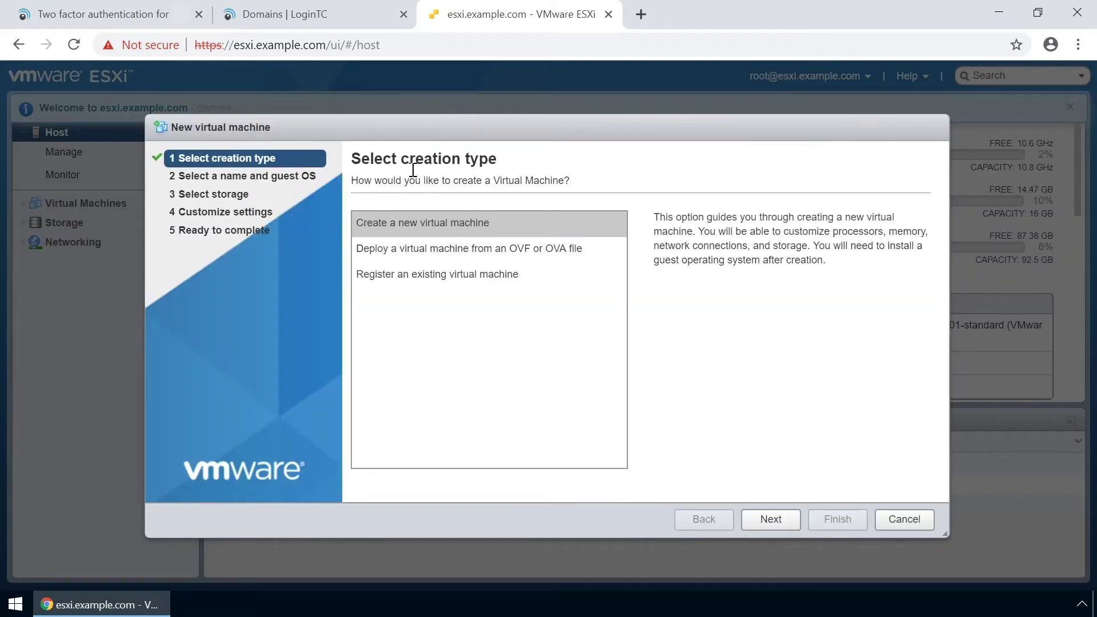
{"action": "left_click", "coordinate": [437, 246]}
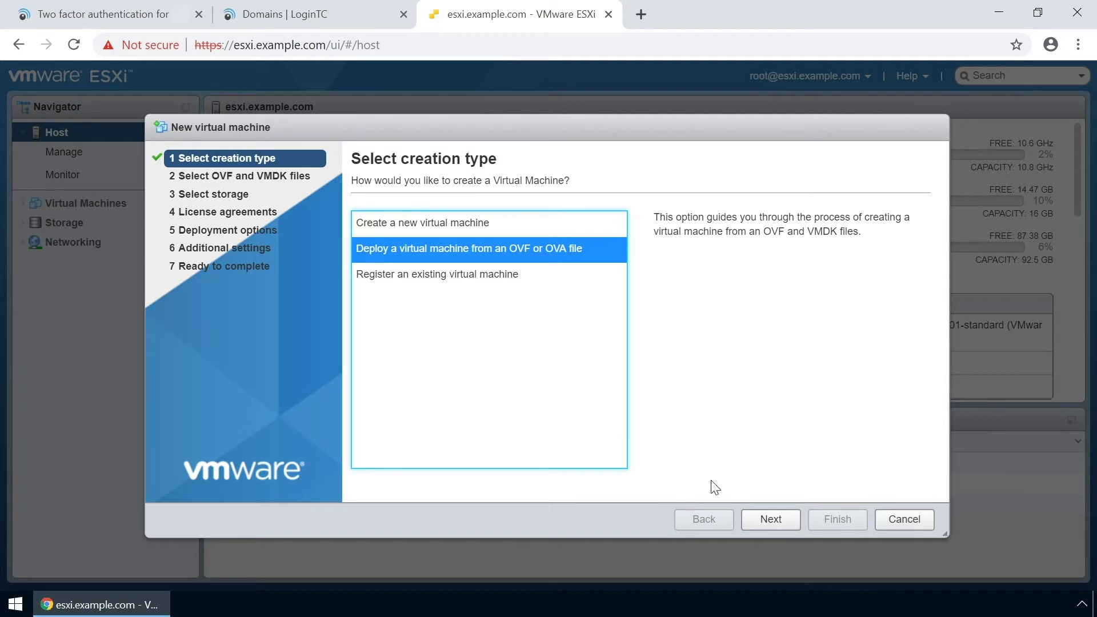
{"action": "left_click", "coordinate": [764, 519]}
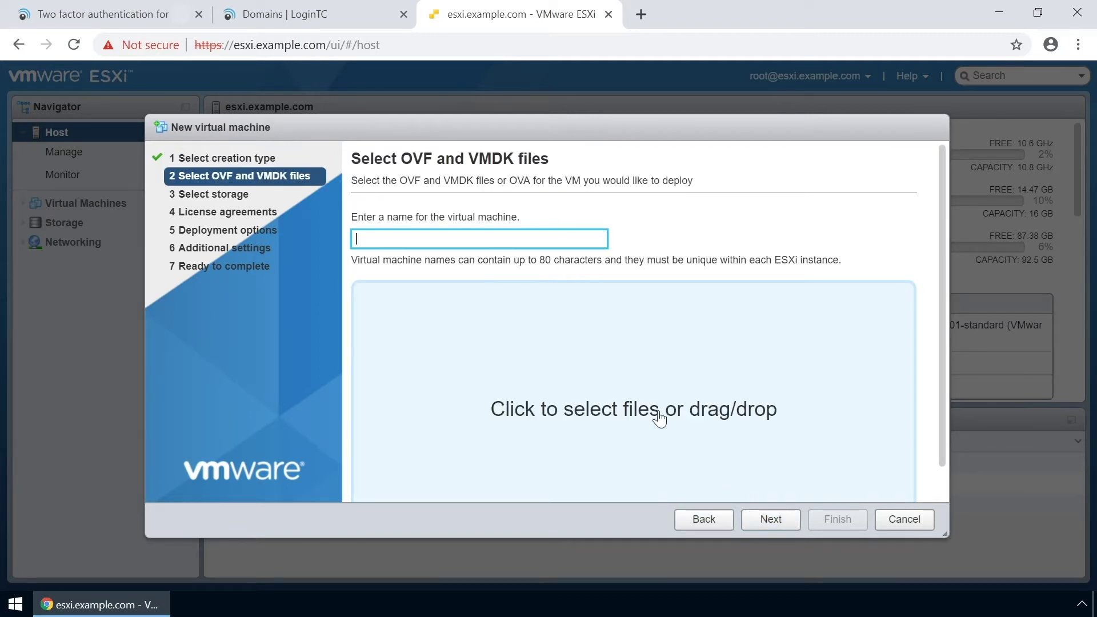
{"action": "left_click", "coordinate": [662, 421]}
{"action": "left_click", "coordinate": [268, 142]}
{"action": "left_click", "coordinate": [277, 161], "text": "ctrl"}
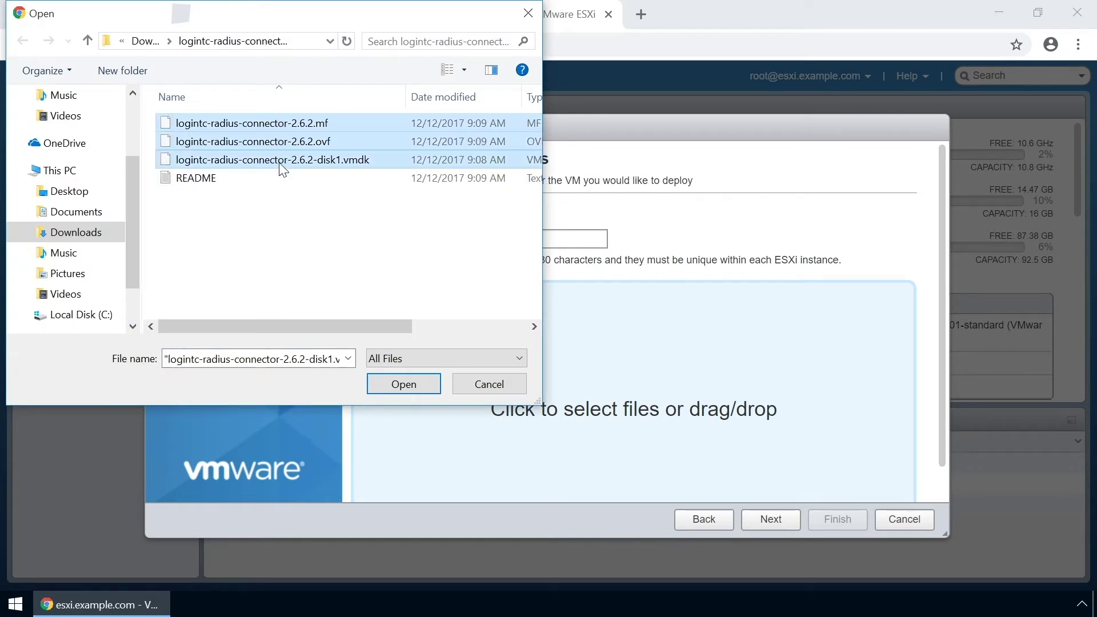
{"action": "left_click", "coordinate": [407, 381]}
Name the VM logintc-radius-connector-2.6.2, use thick provisioning, and start the deployment.
{"action": "left_click", "coordinate": [406, 240]}
{"action": "type", "text": "login"}
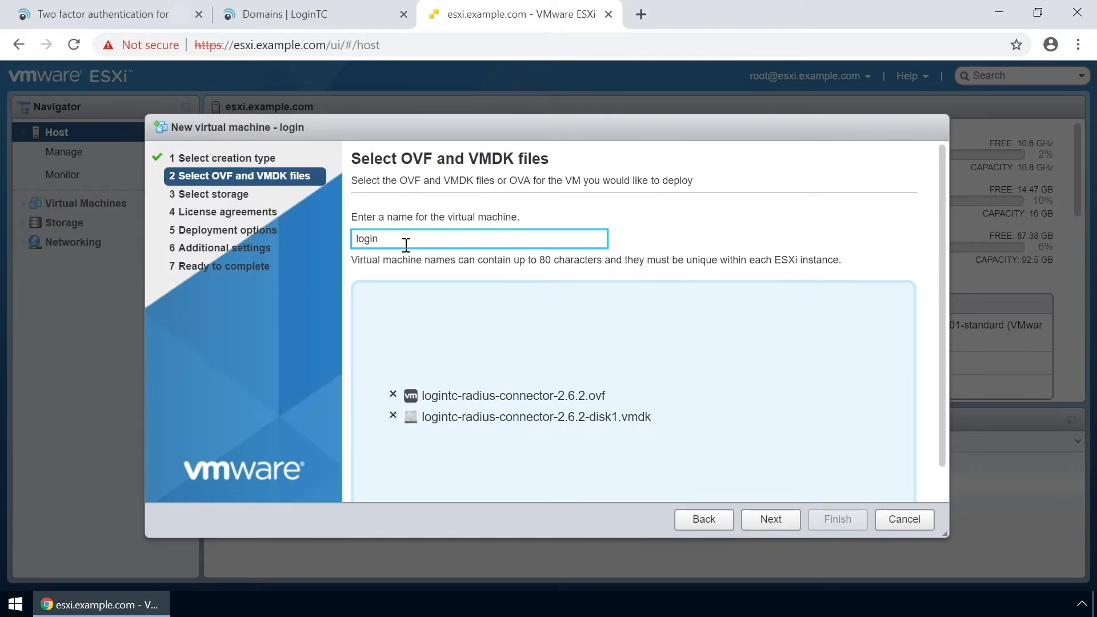
{"action": "type", "text": "tc-radius-connect"}
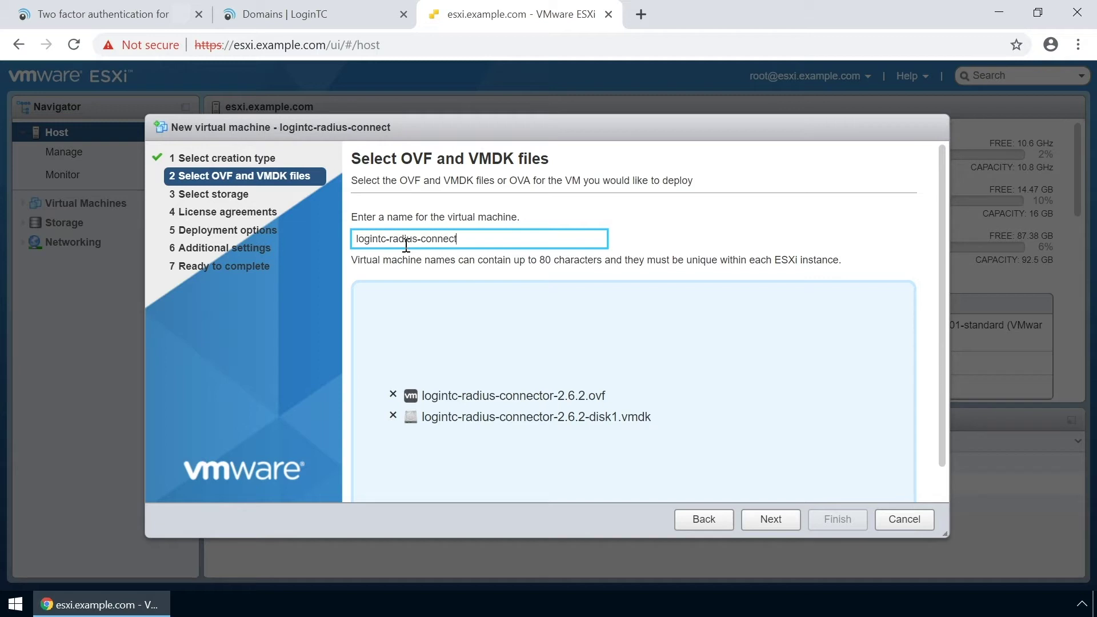
{"action": "type", "text": "or-2.6.2"}
{"action": "left_click", "coordinate": [744, 519]}
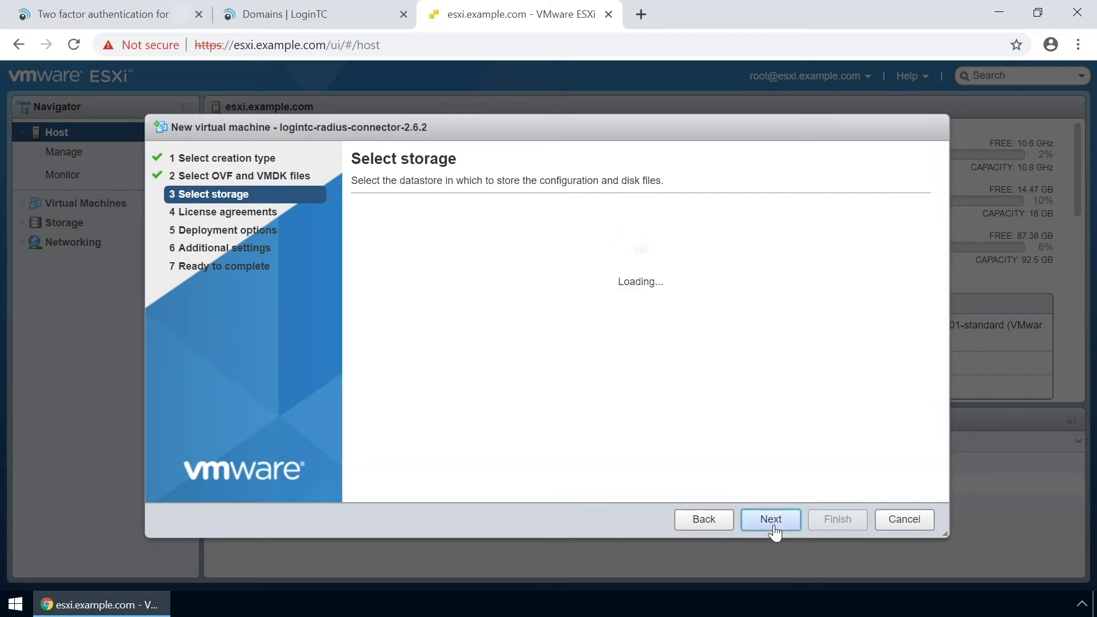
{"action": "key", "text": "Return"}
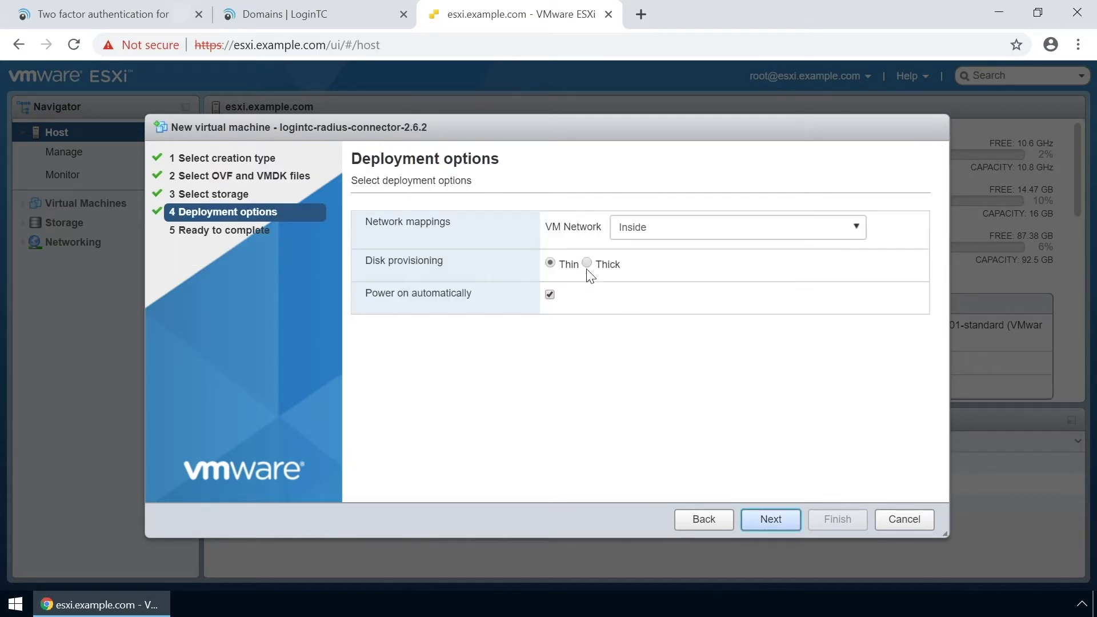
{"action": "left_click", "coordinate": [587, 263]}
{"action": "left_click", "coordinate": [777, 518]}
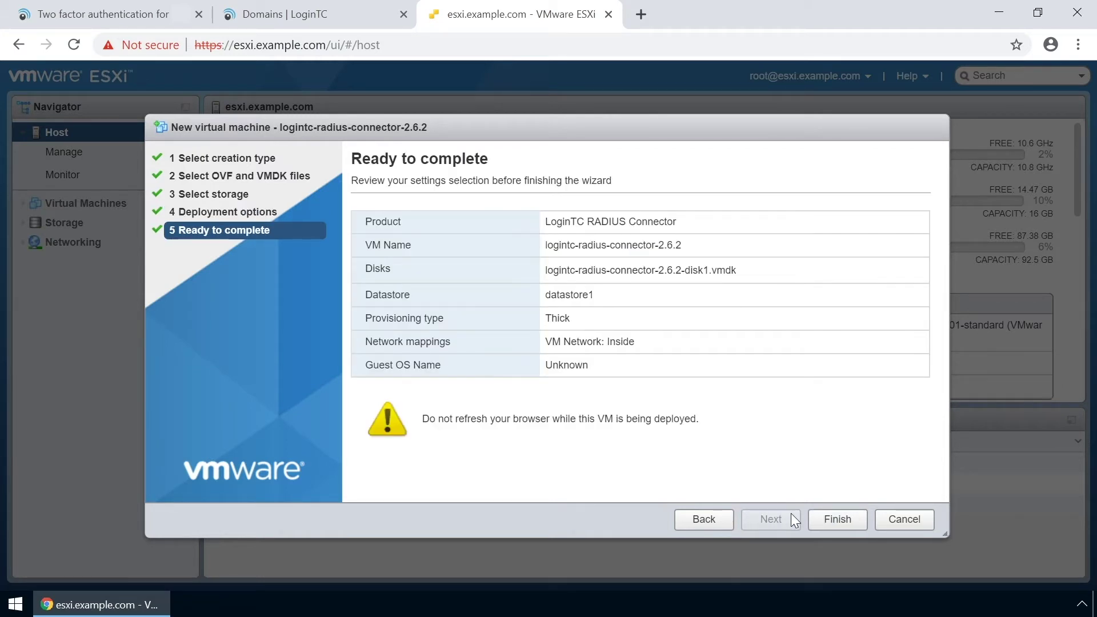
{"action": "left_click", "coordinate": [836, 519]}
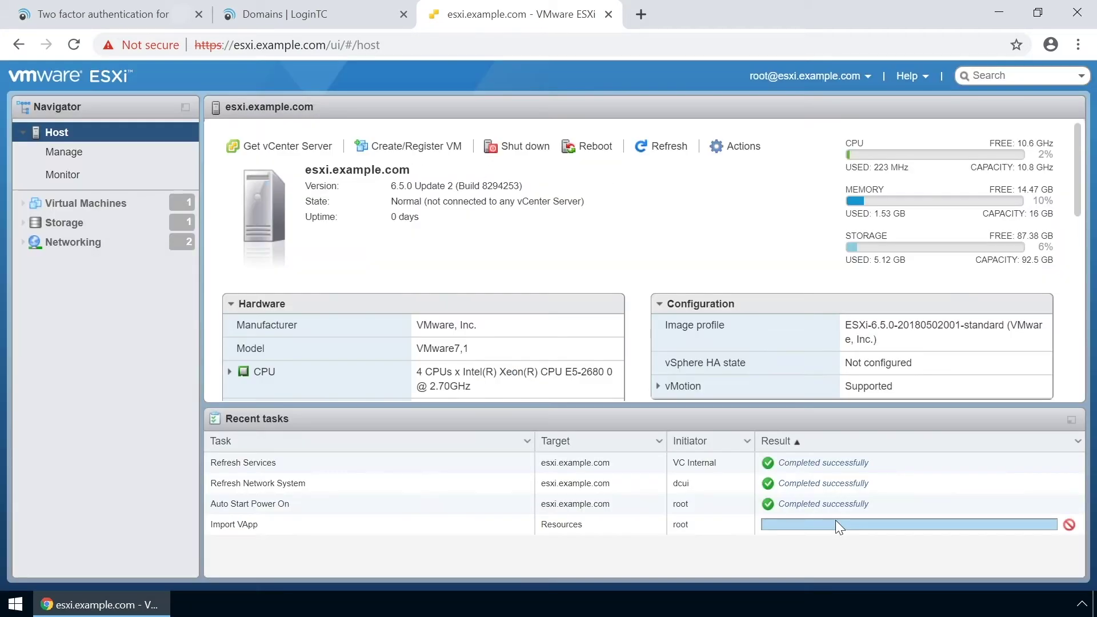
Open the console of the logintc-radius-connector-2.6.2 VM from the Virtual Machines list.
{"action": "left_click", "coordinate": [86, 203]}
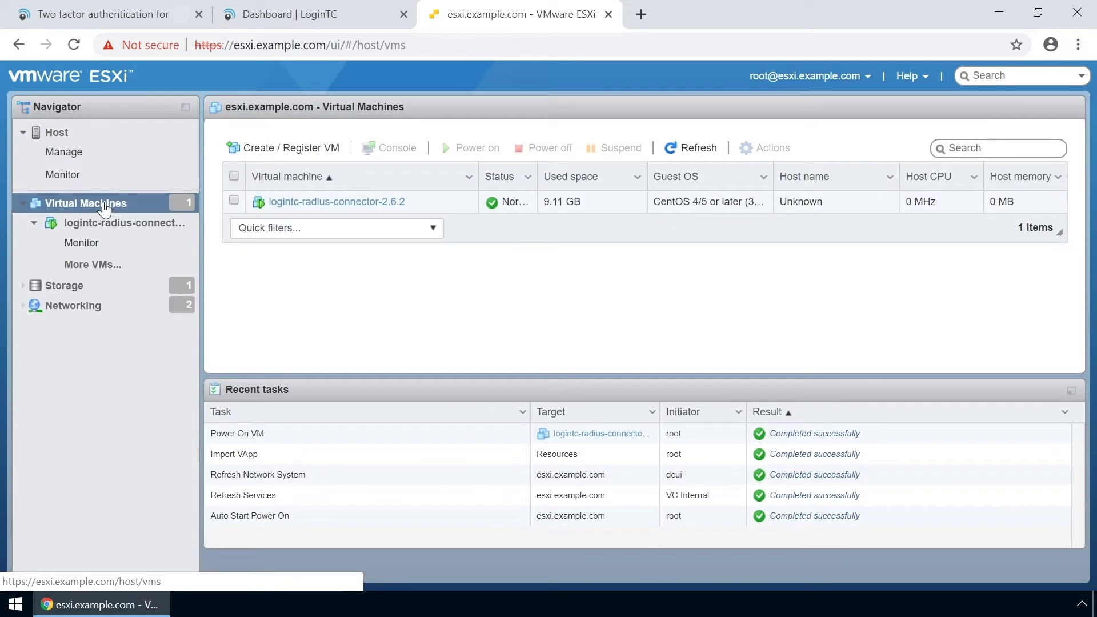
{"action": "left_click", "coordinate": [1071, 391]}
{"action": "left_click", "coordinate": [350, 204]}
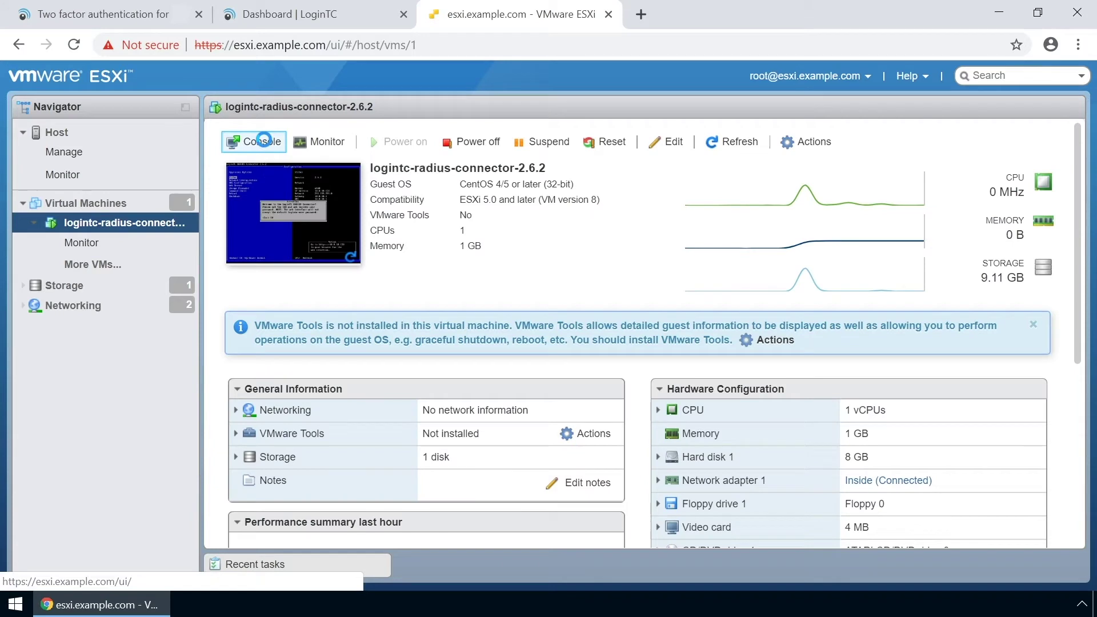
{"action": "left_click", "coordinate": [258, 142]}
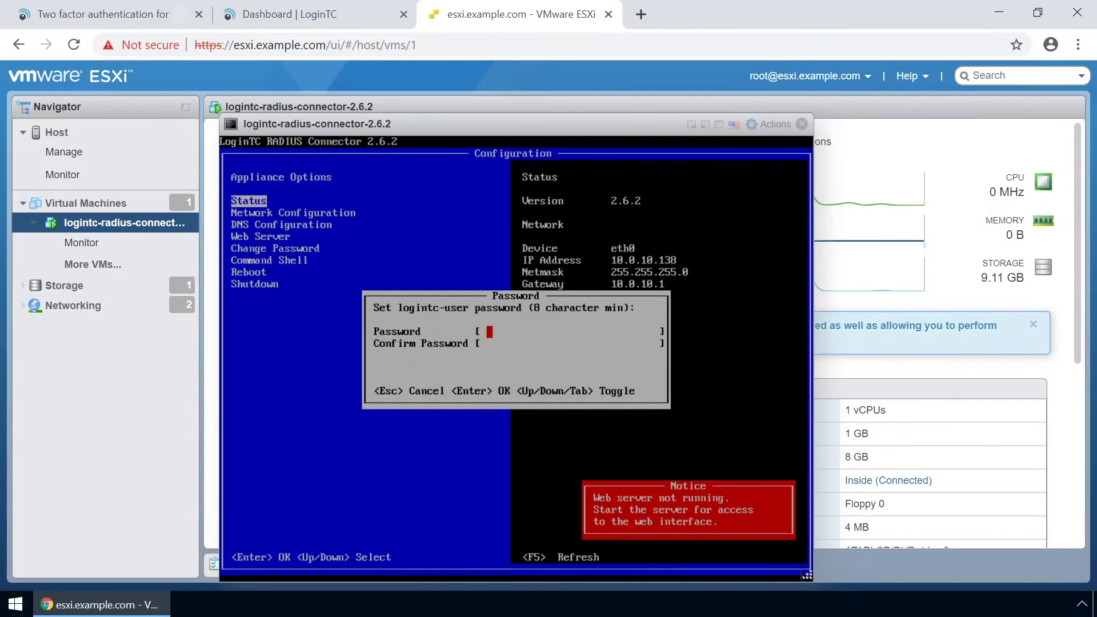
Set and confirm a new logintc-user password on the appliance console.
{"action": "type", "text": "***********"}
{"action": "key", "text": "Tab"}
{"action": "type", "text": "***********"}
{"action": "key", "text": "Return"}
{"action": "key", "text": "Return"}
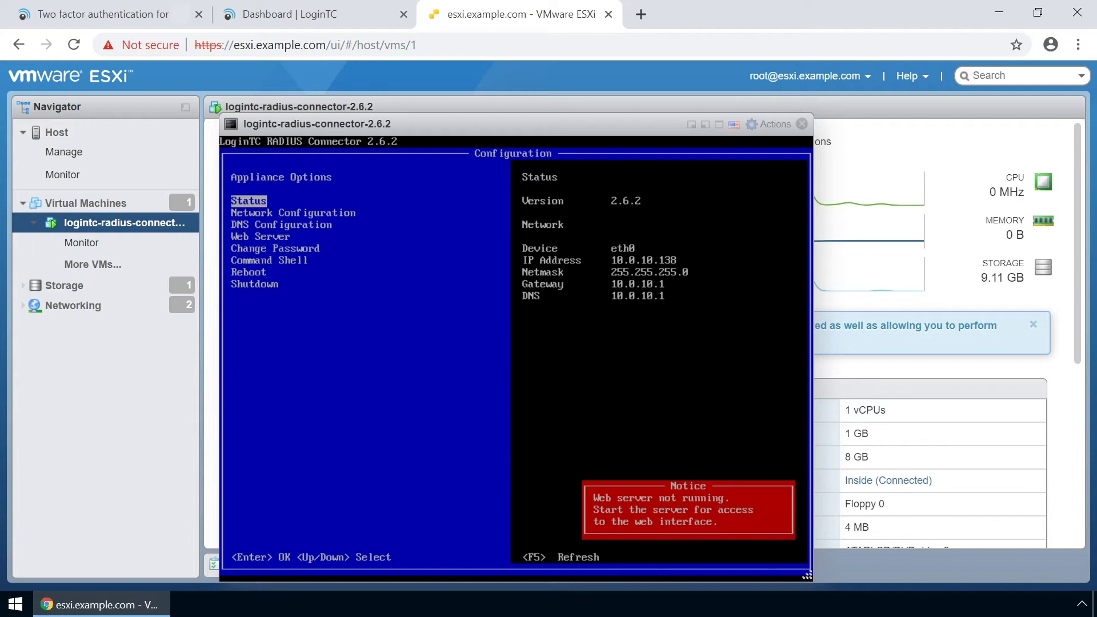
Configure manual IPv4 10.0.10.162, netmask 255.255.255.0, gateway 10.0.10.116, and save.
{"action": "key", "text": "Down"}
{"action": "key", "text": "Return"}
{"action": "key", "text": "Down"}
{"action": "key", "text": "space"}
{"action": "key", "text": "Down"}
{"action": "type", "text": "10.0.10.162"}
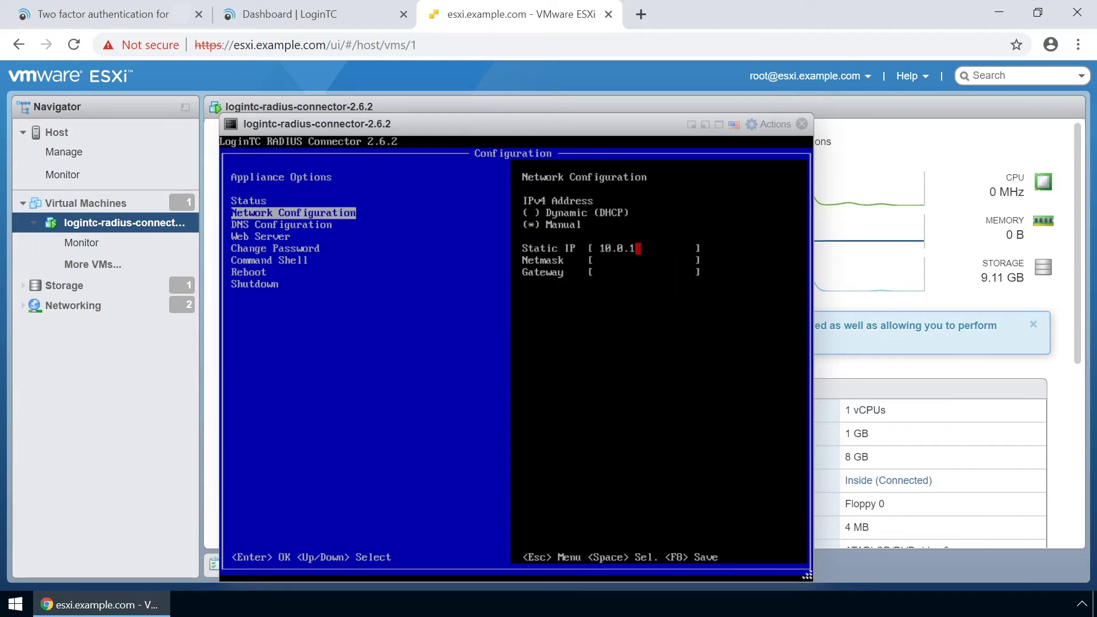
{"action": "key", "text": "Down"}
{"action": "type", "text": "255.255.255.0"}
{"action": "key", "text": "Down"}
{"action": "type", "text": "10.0.10.116"}
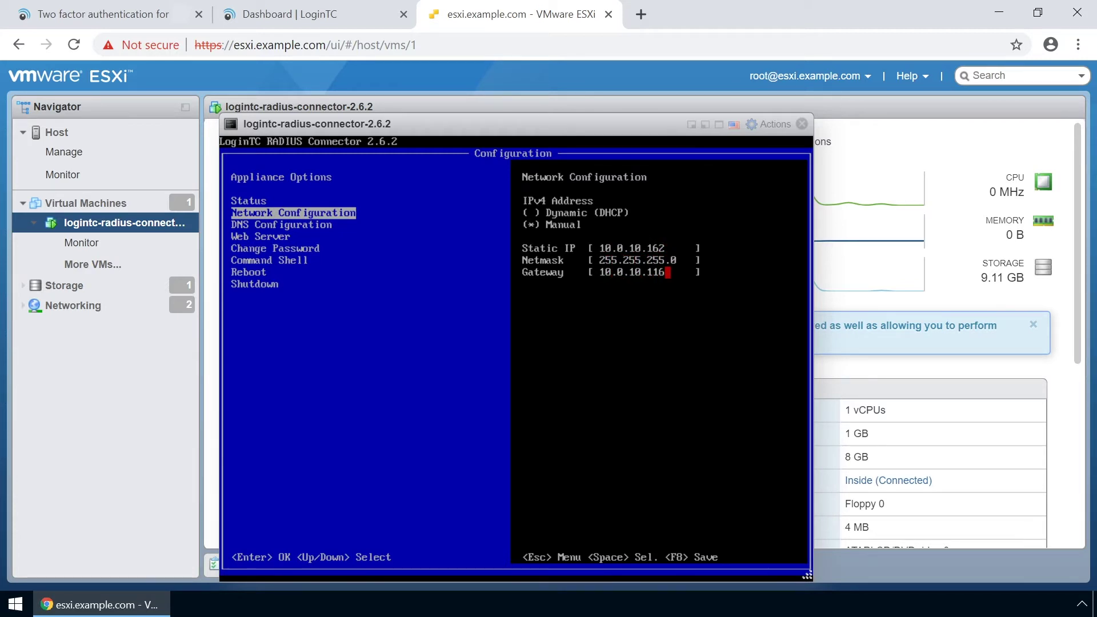
{"action": "key", "text": "F8"}
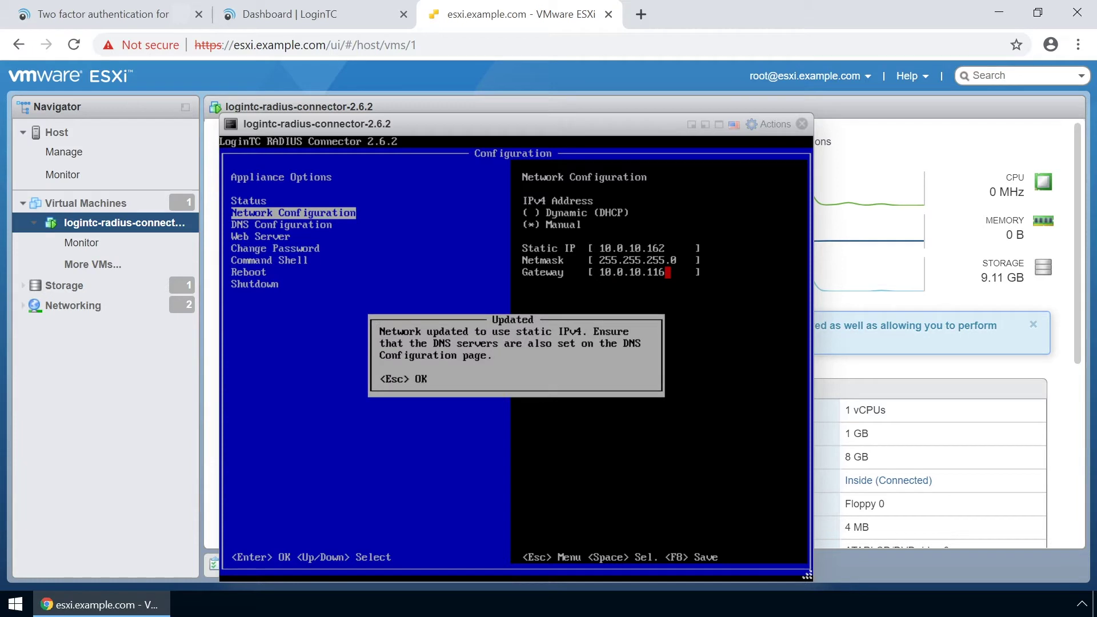
{"action": "key", "text": "Escape"}
{"action": "key", "text": "Escape"}
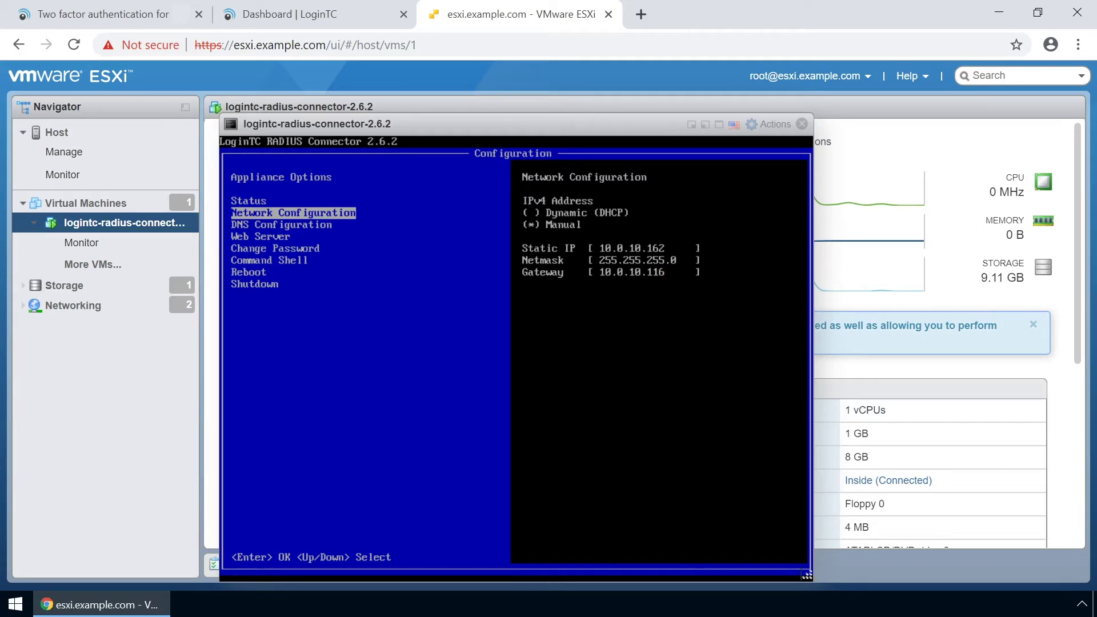
Switch DNS to manual with primary server 8.8.8.8 and save.
{"action": "key", "text": "Down"}
{"action": "key", "text": "Return"}
{"action": "key", "text": "Down"}
{"action": "key", "text": "space"}
{"action": "key", "text": "Down"}
{"action": "key", "text": "Right"}
{"action": "key", "text": "Right"}
{"action": "key", "text": "Right"}
{"action": "key", "text": "Right"}
{"action": "key", "text": "Right"}
{"action": "key", "text": "Right"}
{"action": "key", "text": "Right"}
{"action": "key", "text": "Right"}
{"action": "key", "text": "Right"}
{"action": "key", "text": "BackSpace"}
{"action": "key", "text": "BackSpace"}
{"action": "key", "text": "BackSpace"}
{"action": "key", "text": "BackSpace"}
{"action": "key", "text": "BackSpace"}
{"action": "key", "text": "BackSpace"}
{"action": "key", "text": "BackSpace"}
{"action": "key", "text": "BackSpace"}
{"action": "key", "text": "BackSpace"}
{"action": "type", "text": "8.8.8.8"}
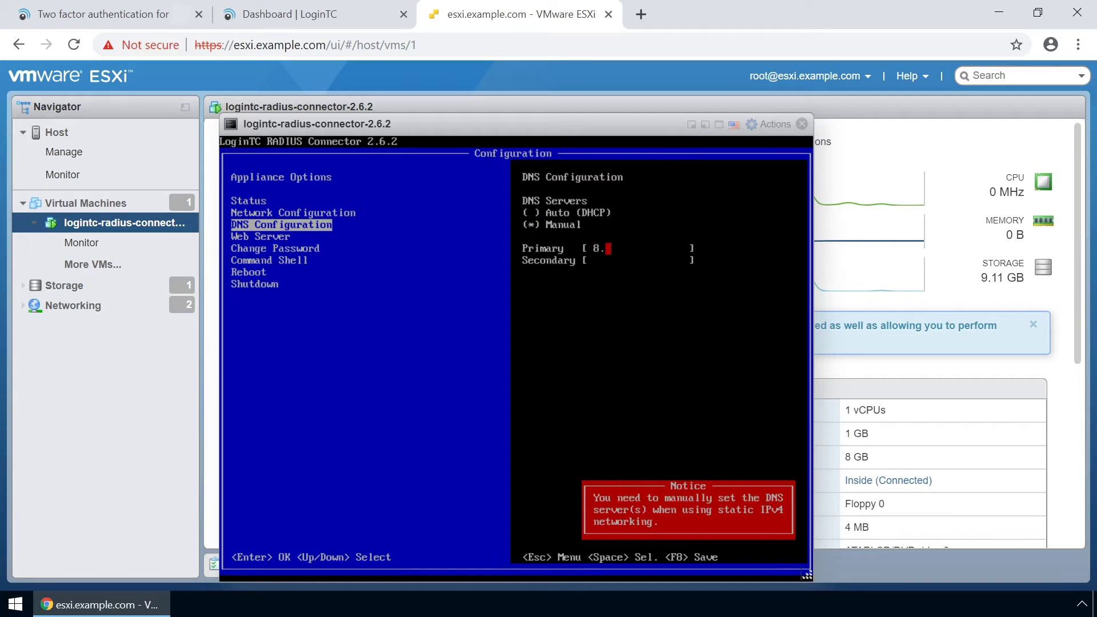
{"action": "key", "text": "F8"}
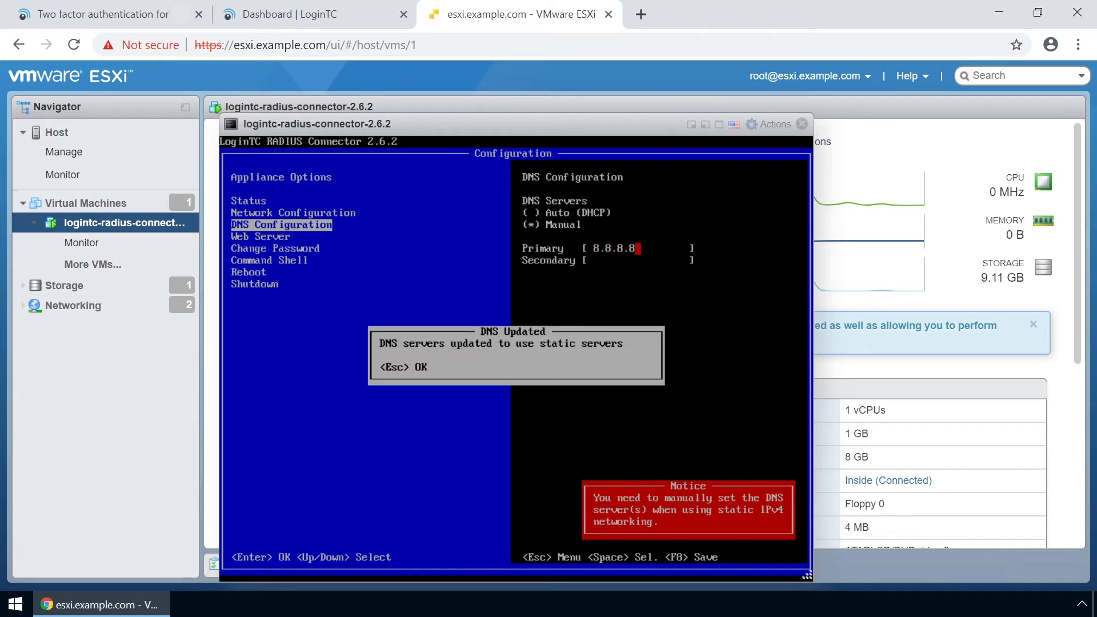
{"action": "key", "text": "Escape"}
{"action": "key", "text": "Escape"}
Start the appliance's web server.
{"action": "key", "text": "Down"}
{"action": "key", "text": "Return"}
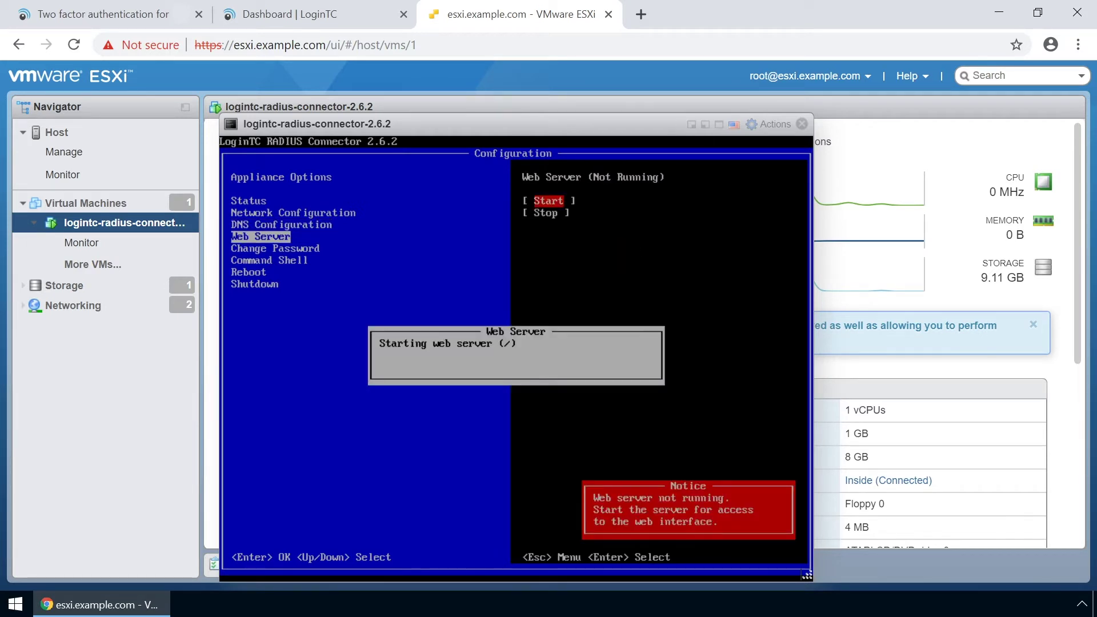
{"action": "key", "text": "Escape"}
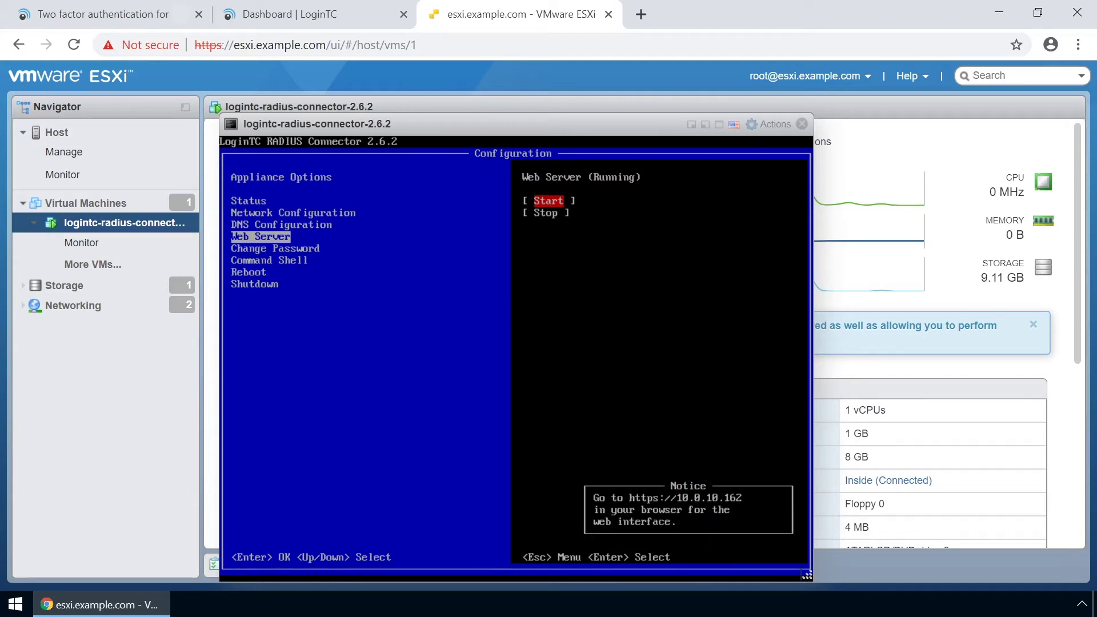
{"action": "key", "text": "Escape"}
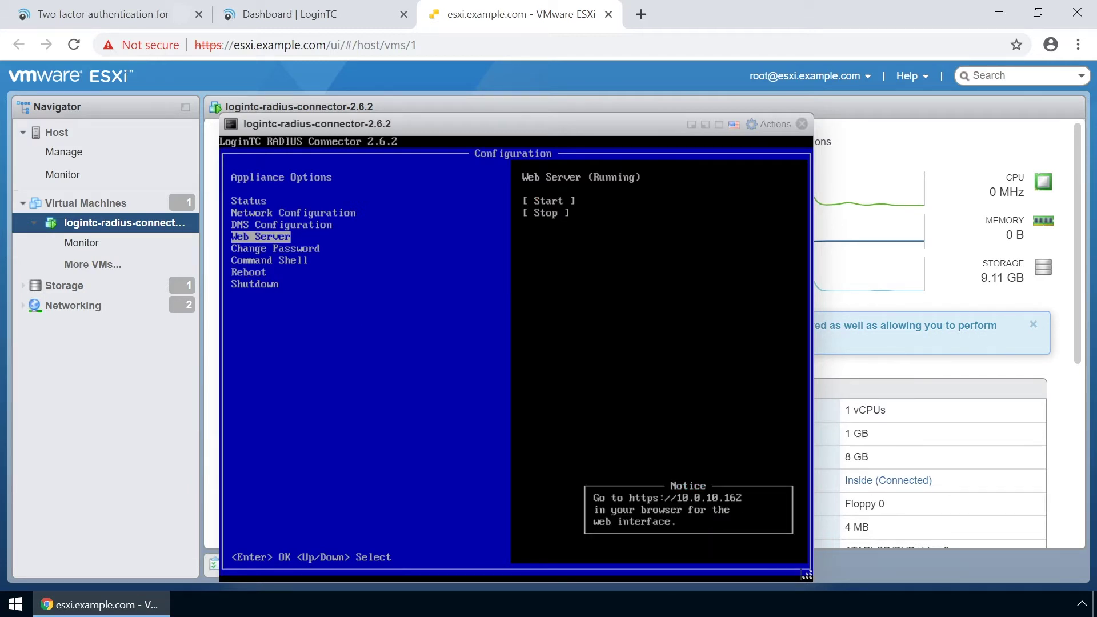
{"action": "left_click", "coordinate": [642, 20]}
Load the connector web interface at 10.0.10.162 and log in with the password.
{"action": "type", "text": "10.0"}
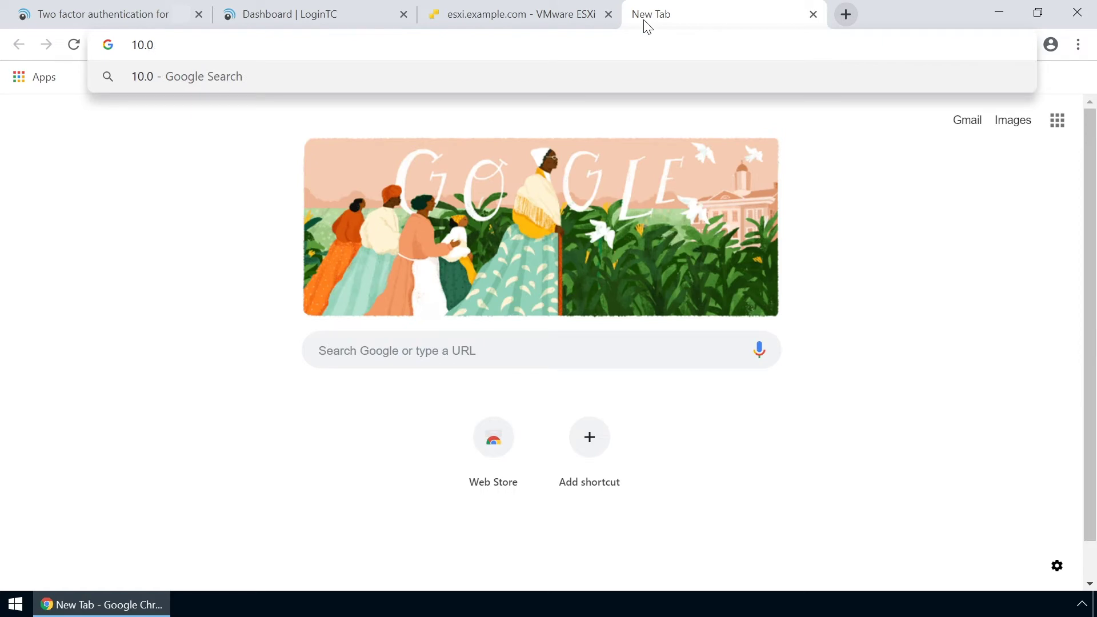
{"action": "type", "text": ".10.162"}
{"action": "key", "text": "Return"}
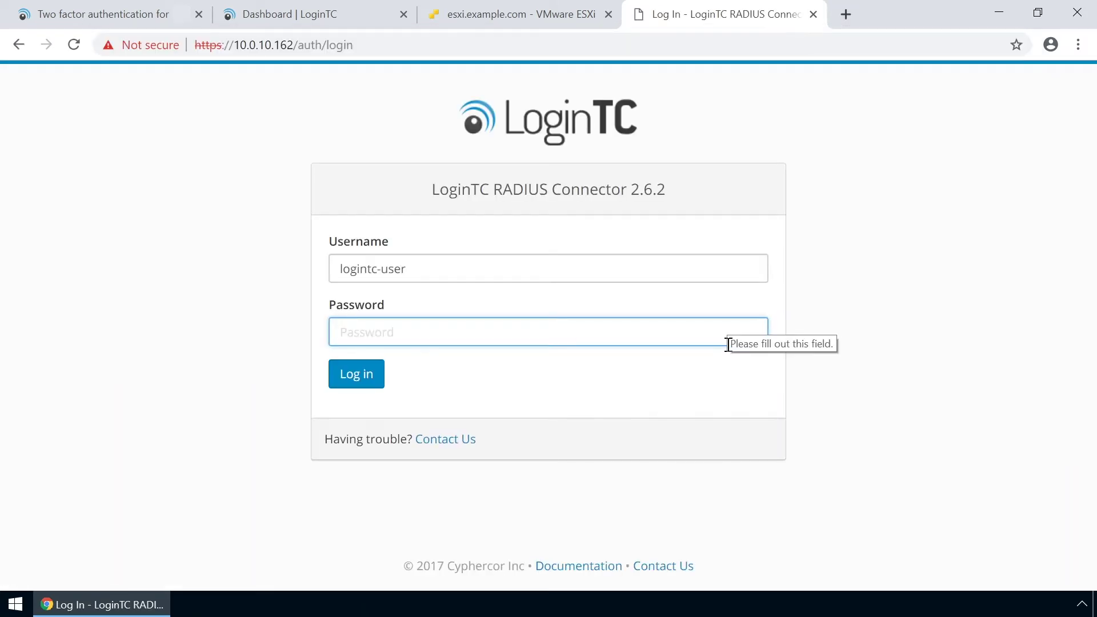
{"action": "type", "text": "**********"}
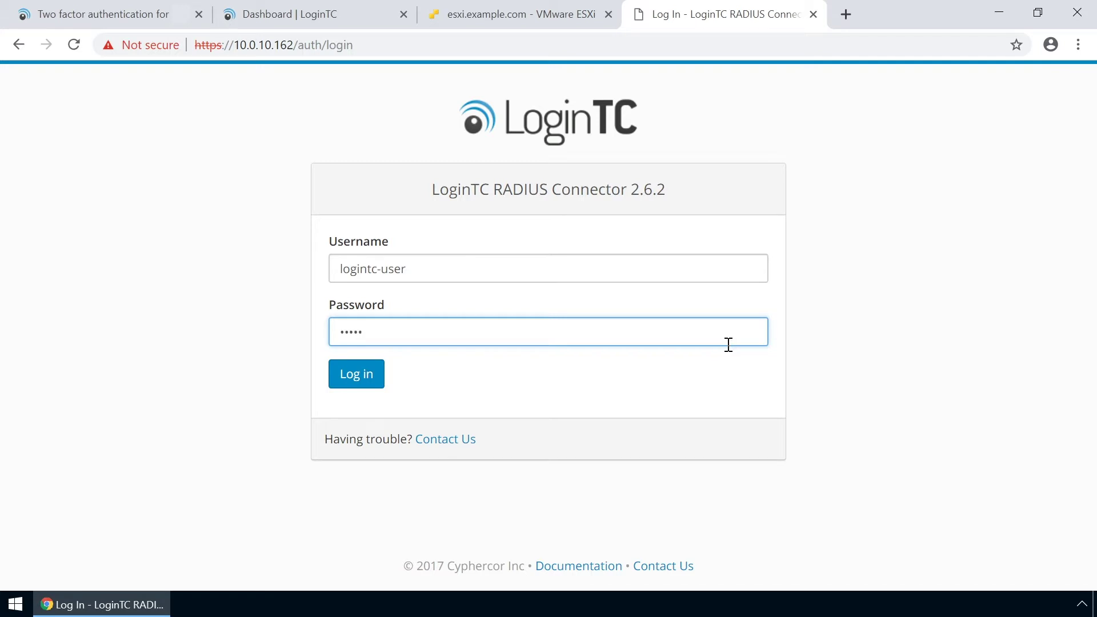
{"action": "left_click", "coordinate": [366, 378]}
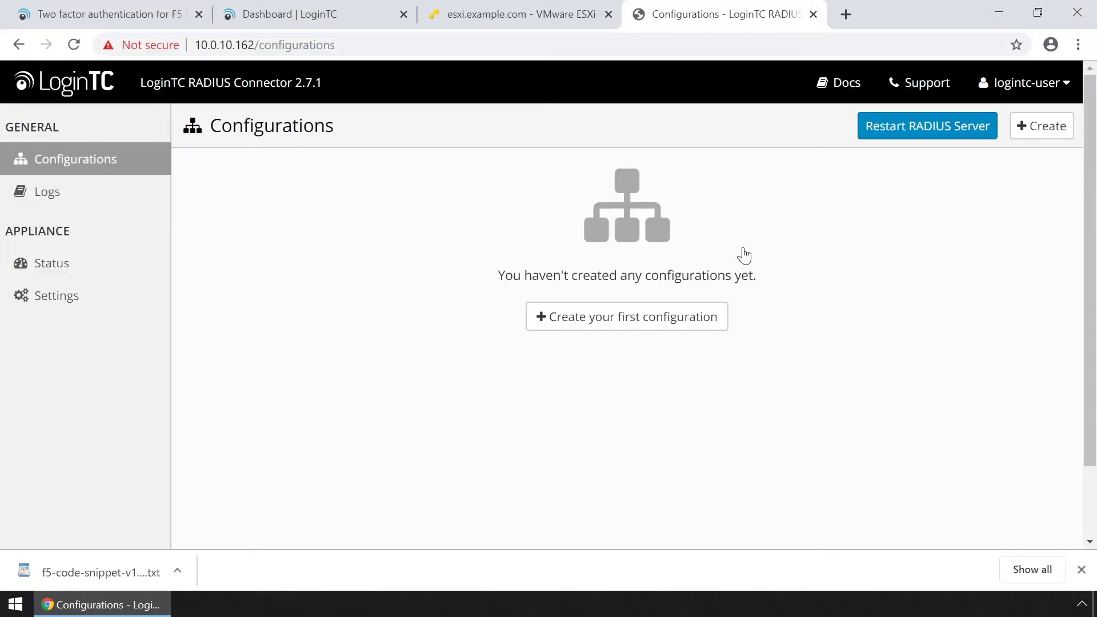
Start a new configuration and paste in the F5 BIG-IP APM Application ID from the admin panel.
{"action": "left_click", "coordinate": [619, 320]}
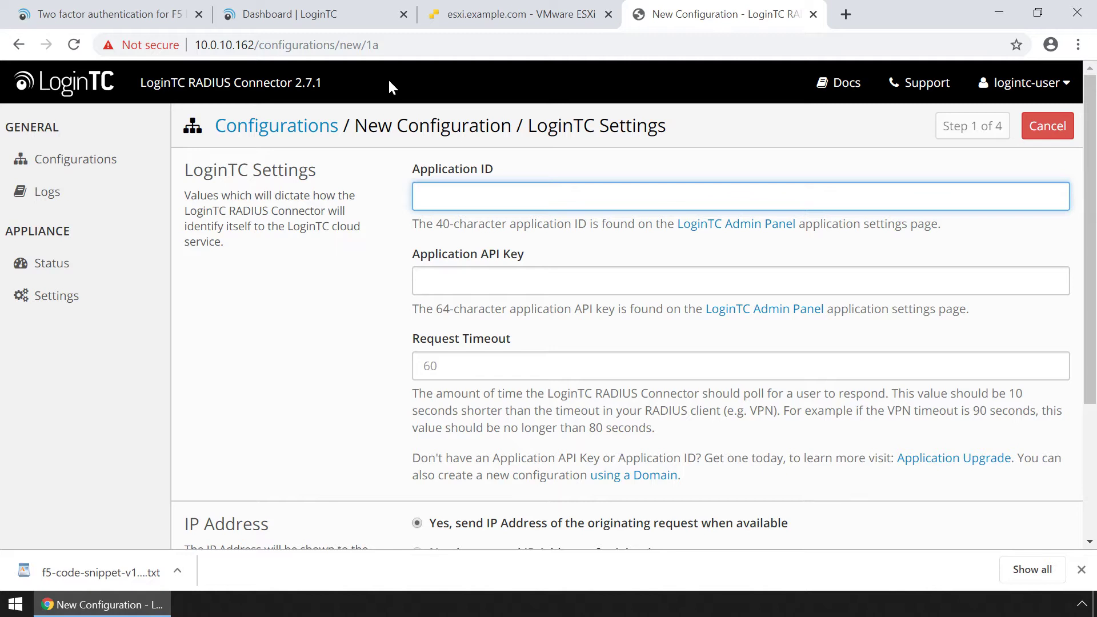
{"action": "left_click", "coordinate": [336, 17]}
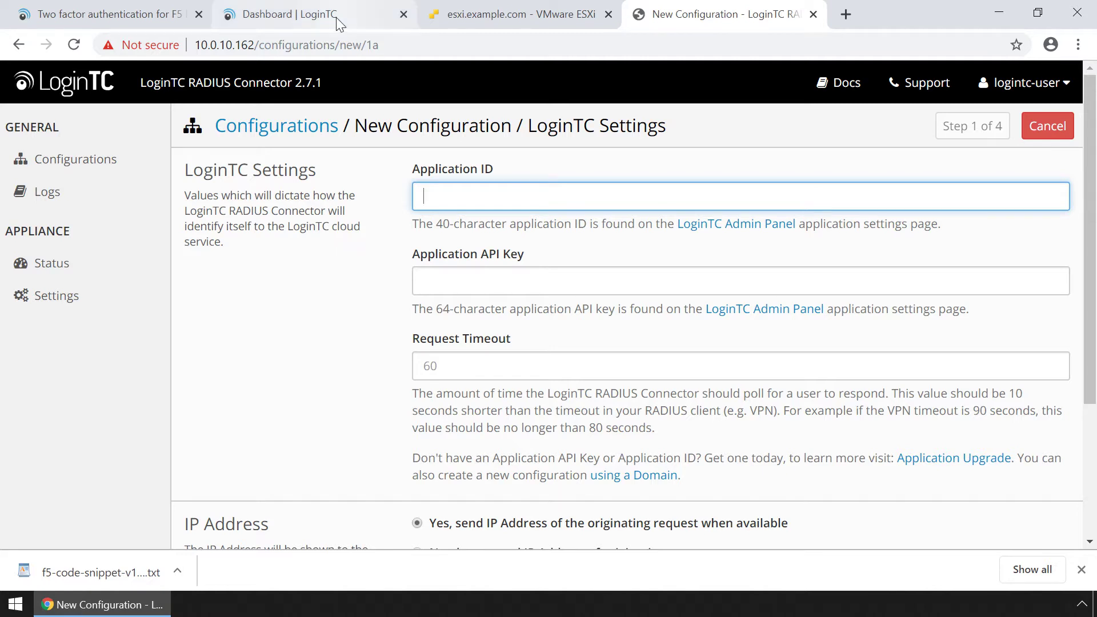
{"action": "left_click", "coordinate": [103, 225]}
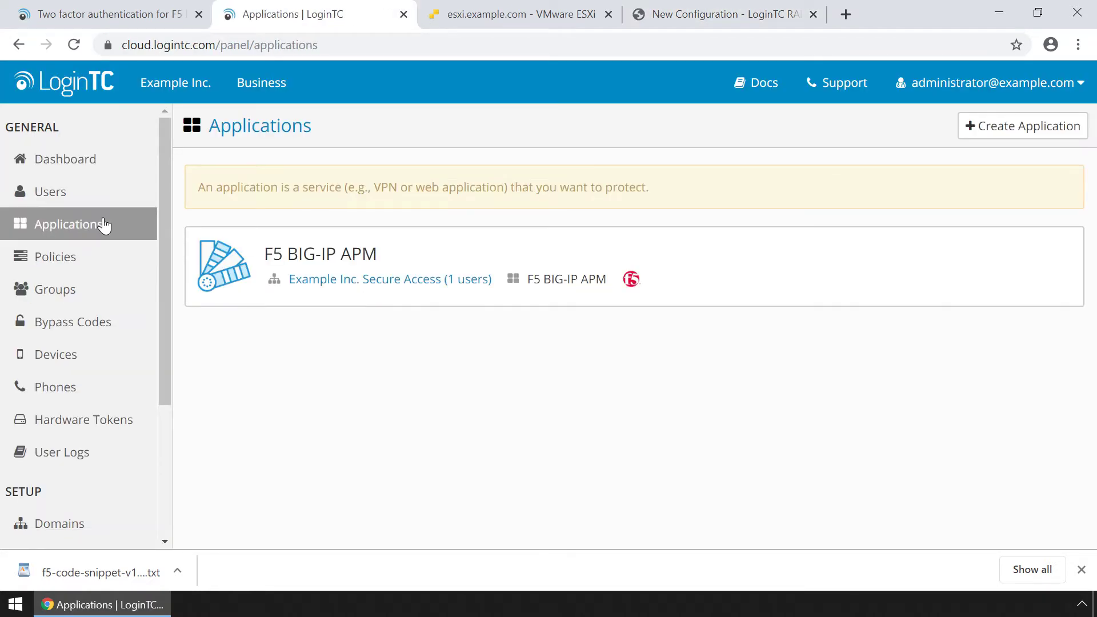
{"action": "left_click", "coordinate": [331, 271]}
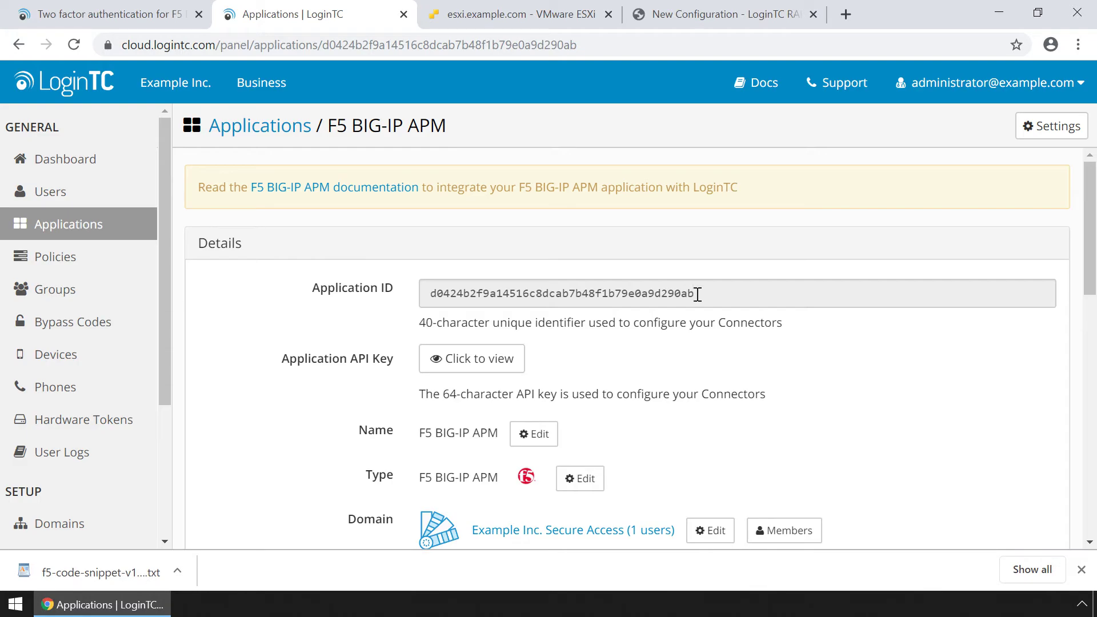
{"action": "left_click_drag", "start_coordinate": [698, 294], "coordinate": [432, 293]}
{"action": "right_click", "coordinate": [478, 294]}
{"action": "left_click", "coordinate": [503, 307]}
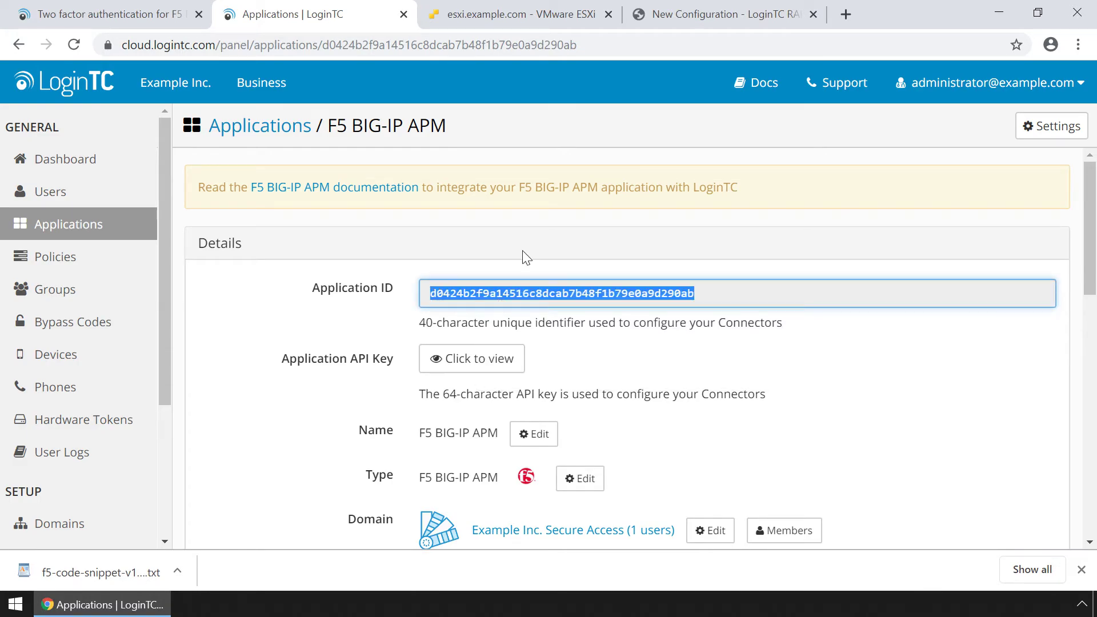
{"action": "left_click", "coordinate": [662, 15]}
{"action": "right_click", "coordinate": [576, 193]}
{"action": "left_click", "coordinate": [626, 326]}
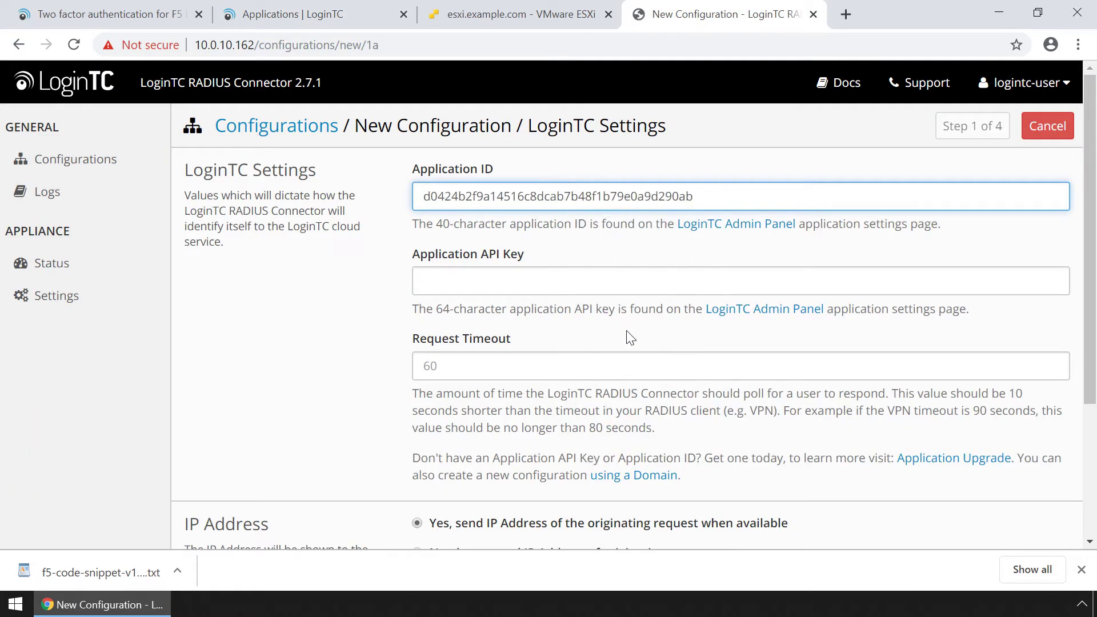
Copy the application's API key into the form and test the LoginTC settings.
{"action": "left_click", "coordinate": [325, 16]}
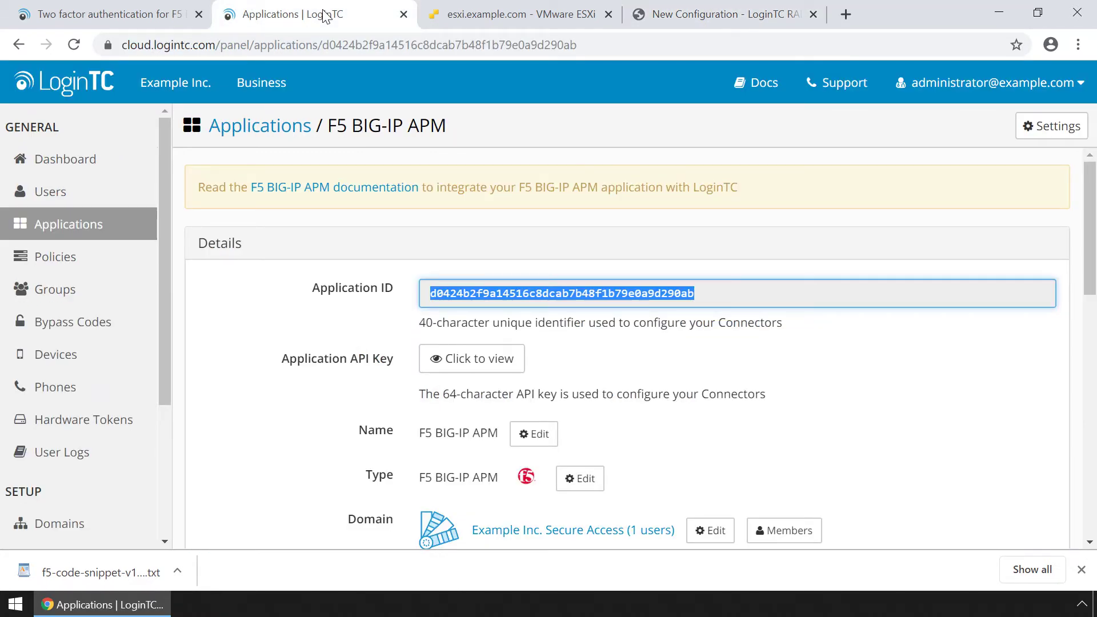
{"action": "left_click", "coordinate": [481, 358]}
{"action": "left_click", "coordinate": [852, 364]}
{"action": "left_click_drag", "start_coordinate": [772, 363], "coordinate": [426, 372]}
{"action": "double_click", "coordinate": [524, 376]}
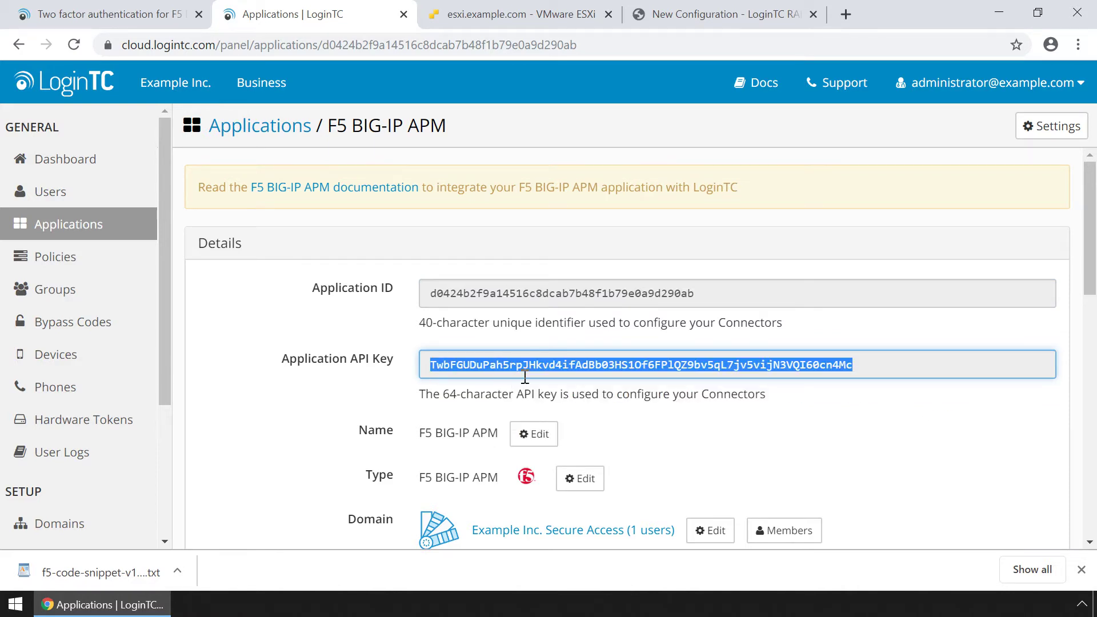
{"action": "left_click", "coordinate": [686, 20]}
{"action": "right_click", "coordinate": [537, 282]}
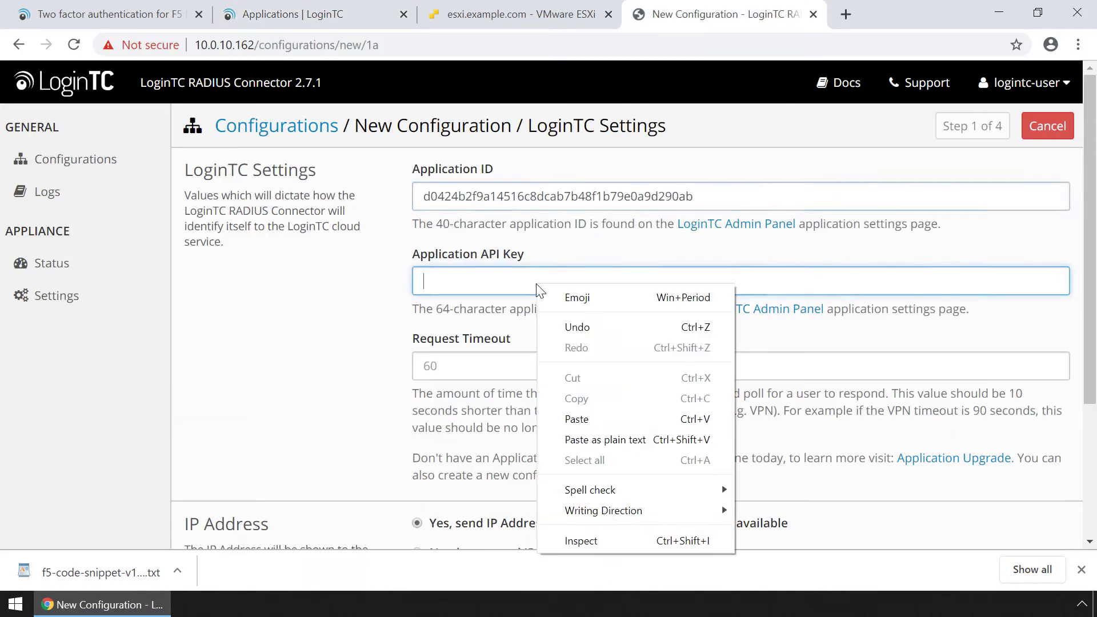
{"action": "left_click", "coordinate": [578, 420]}
{"action": "scroll", "coordinate": [589, 423], "scroll_direction": "down", "scroll_amount": 3}
{"action": "left_click", "coordinate": [456, 456]}
Use Active Directory ad.example.com:389 with bind DN CN=Administrator,CN=Users,DC=example,DC=com and its password.
{"action": "left_click", "coordinate": [496, 444]}
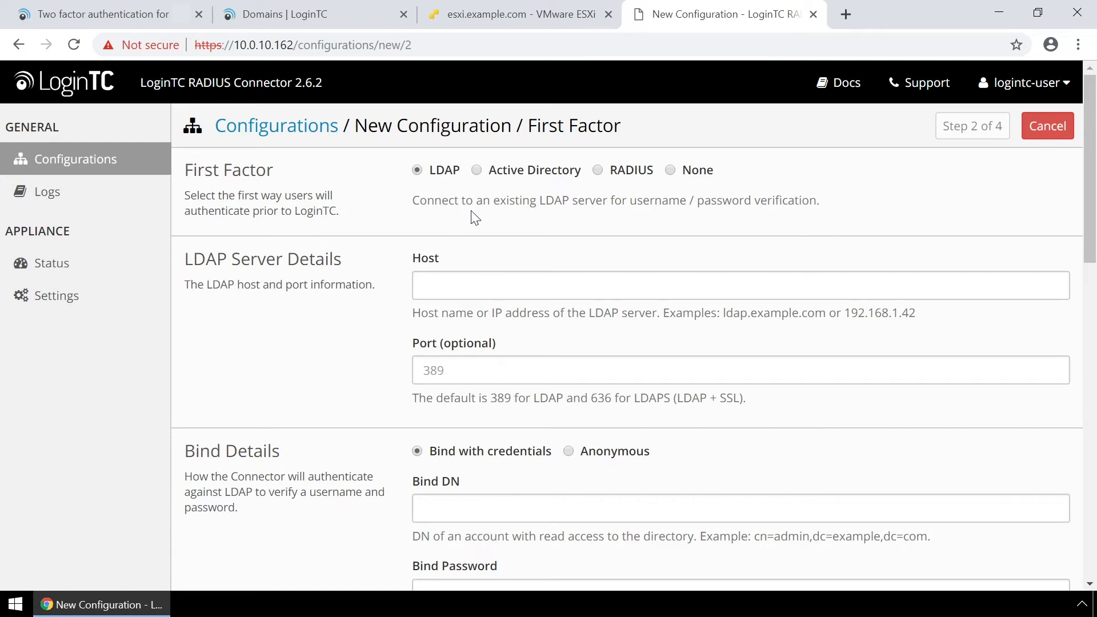
{"action": "left_click", "coordinate": [477, 172]}
{"action": "type", "text": "a"}
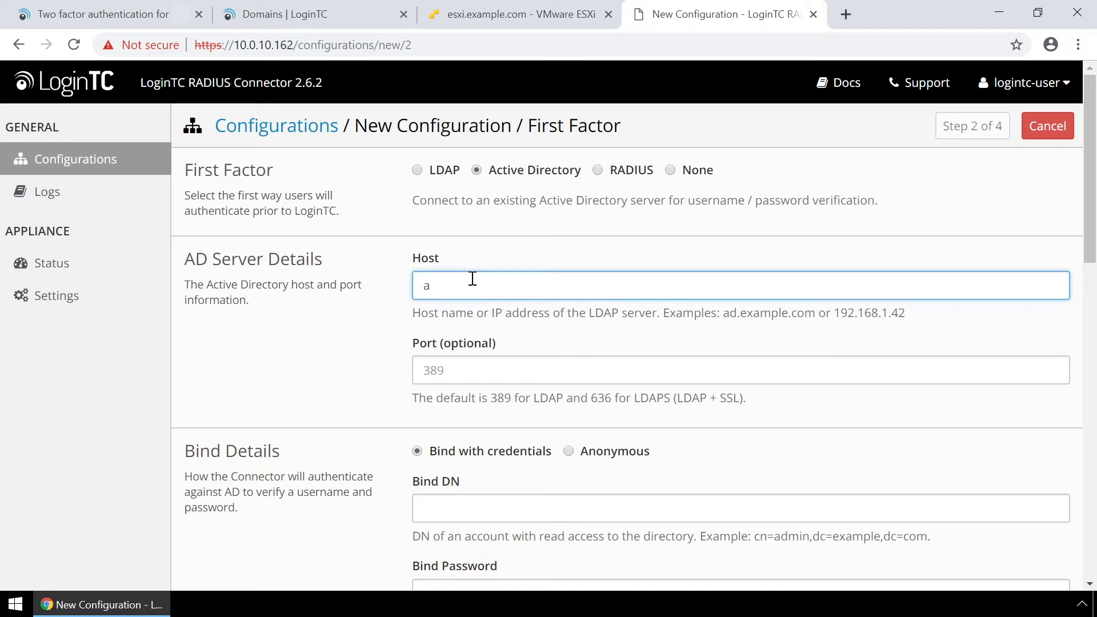
{"action": "type", "text": "d.example.com"}
{"action": "left_click", "coordinate": [547, 368]}
{"action": "type", "text": "389"}
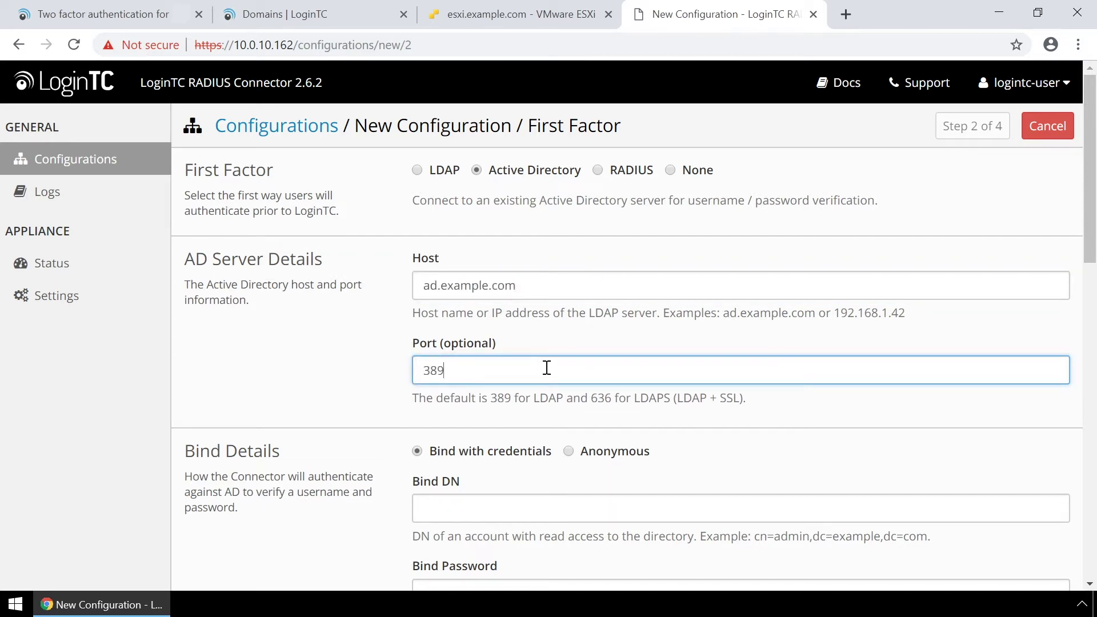
{"action": "scroll", "coordinate": [548, 372], "scroll_direction": "down", "scroll_amount": 3}
{"action": "left_click", "coordinate": [527, 311]}
{"action": "type", "text": "CN=Admi"}
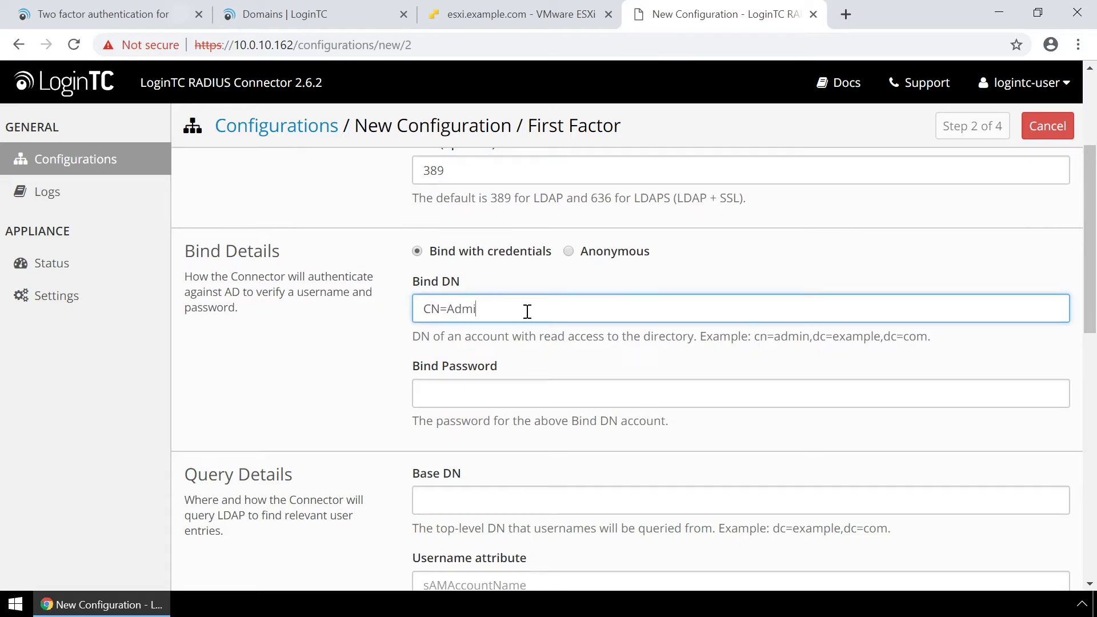
{"action": "type", "text": "nistrator,CN=Users,DC=examp"}
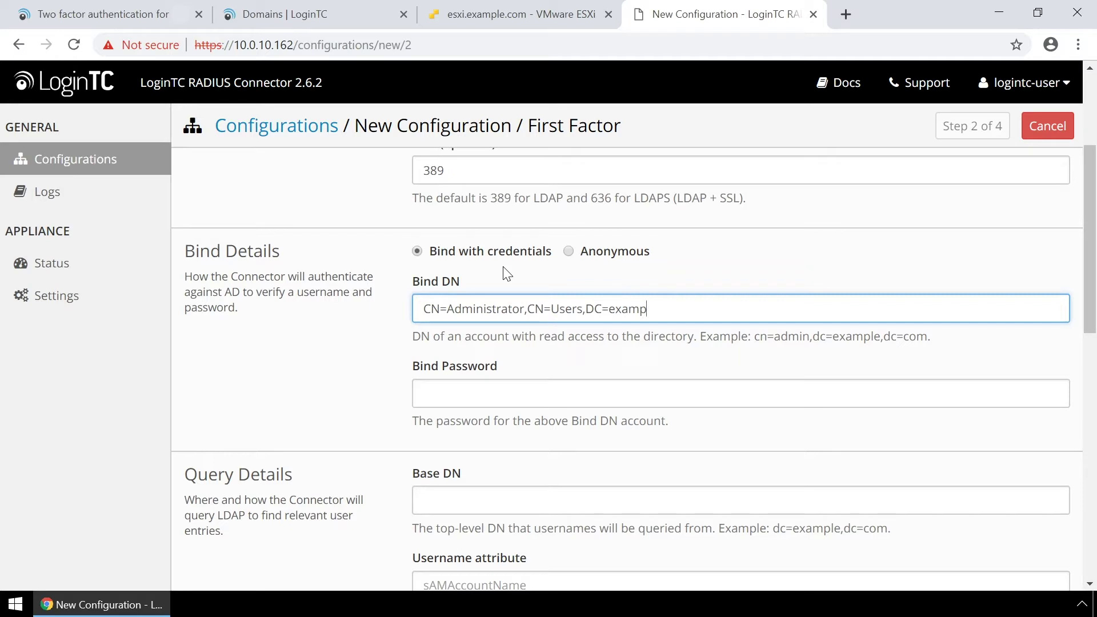
{"action": "type", "text": "le,DC=com"}
{"action": "left_click", "coordinate": [480, 397]}
{"action": "type", "text": "••••••••••"}
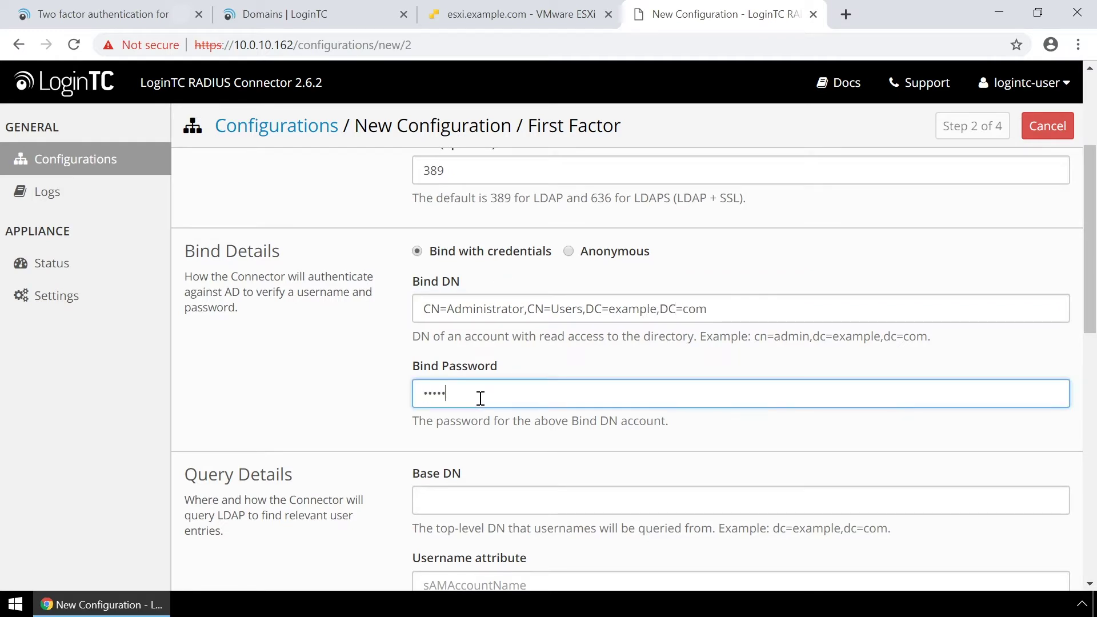
Set Base DN CN=Users,DC=example,DC=com and username attribute sAMAccountName.
{"action": "scroll", "coordinate": [480, 398], "scroll_direction": "down", "scroll_amount": 2}
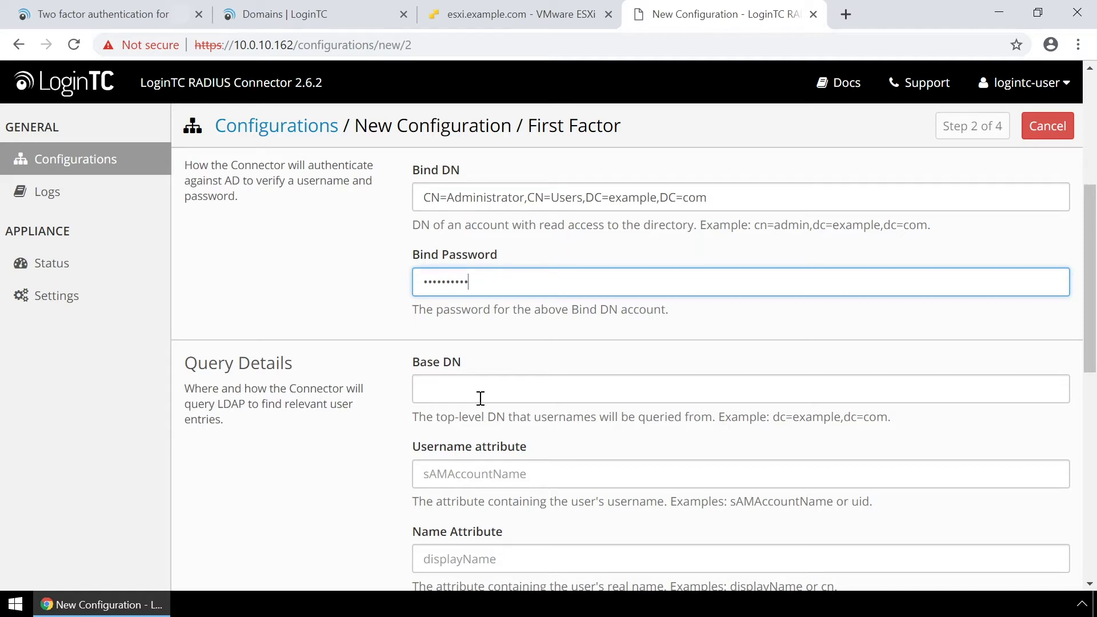
{"action": "left_click", "coordinate": [480, 398]}
{"action": "type", "text": "CN=Users"}
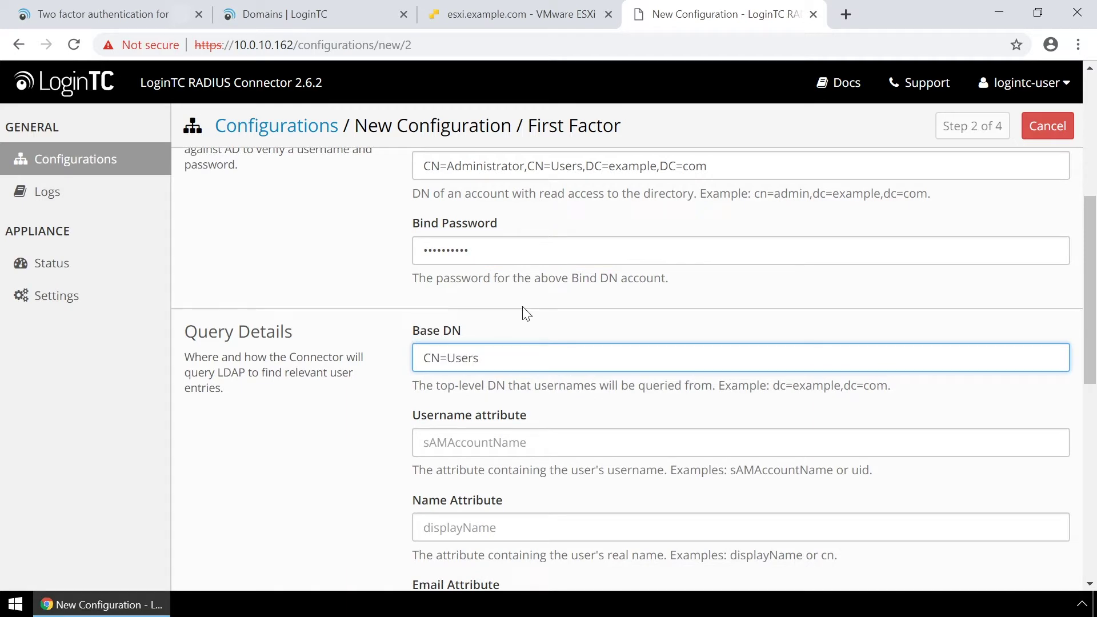
{"action": "type", "text": ",DC=example,DC=com"}
{"action": "left_click", "coordinate": [550, 445]}
{"action": "type", "text": "sAMAccountName"}
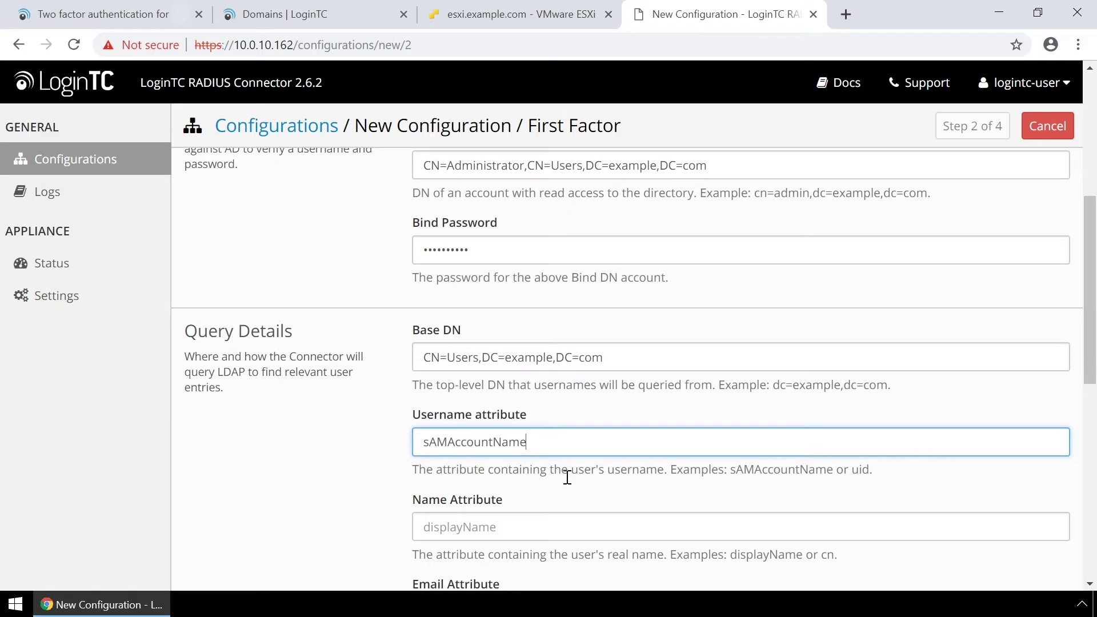
Set name attribute displayName and email attribute email, test the LDAP settings, and continue.
{"action": "scroll", "coordinate": [566, 475], "scroll_direction": "down", "scroll_amount": 2}
{"action": "left_click", "coordinate": [598, 390]}
{"action": "type", "text": "displayName"}
{"action": "left_click", "coordinate": [609, 464]}
{"action": "type", "text": "email"}
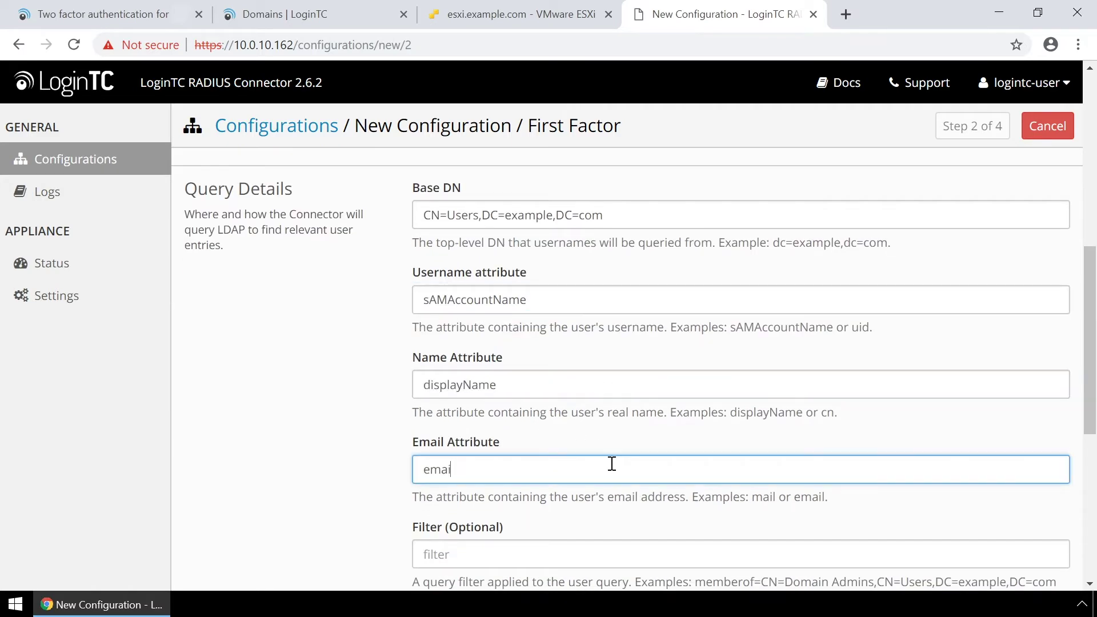
{"action": "scroll", "coordinate": [614, 470], "scroll_direction": "down", "scroll_amount": 3}
{"action": "scroll", "coordinate": [614, 470], "scroll_direction": "down", "scroll_amount": 3}
{"action": "left_click", "coordinate": [451, 486]}
{"action": "left_click", "coordinate": [505, 490]}
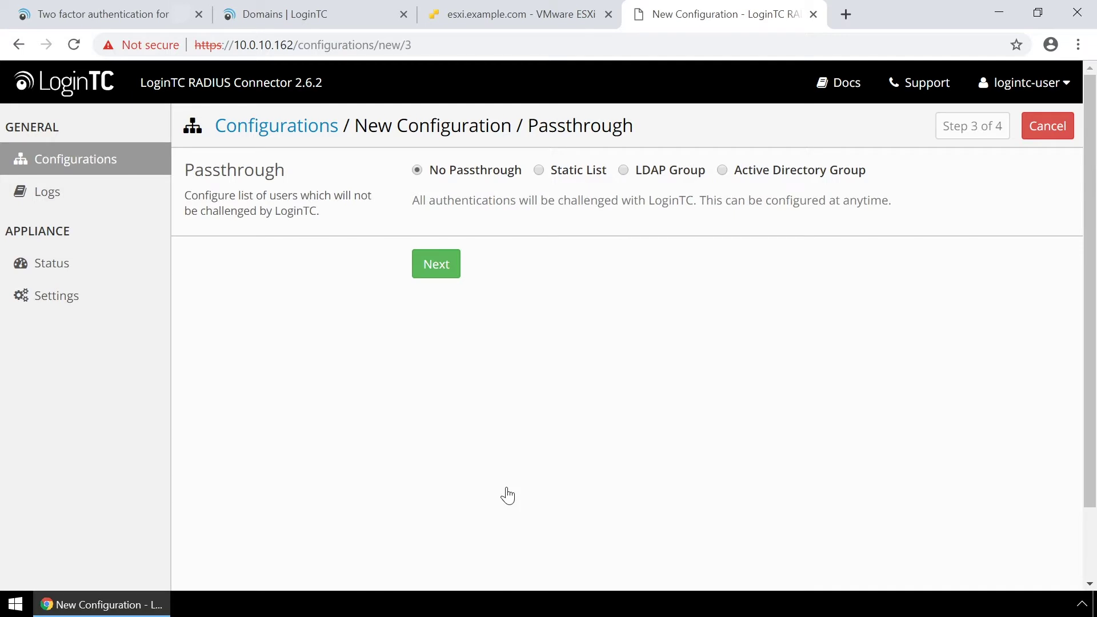
Preview Static List, LDAP Group and Active Directory Group, then keep No Passthrough and continue.
{"action": "left_click", "coordinate": [441, 274]}
{"action": "left_click", "coordinate": [538, 170]}
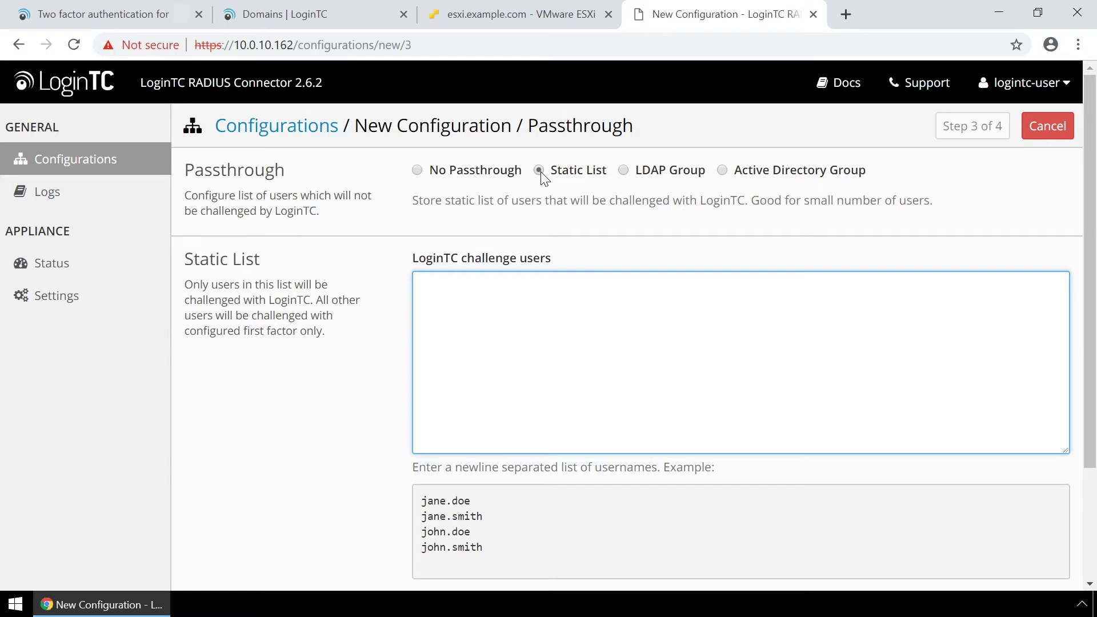
{"action": "left_click", "coordinate": [624, 171]}
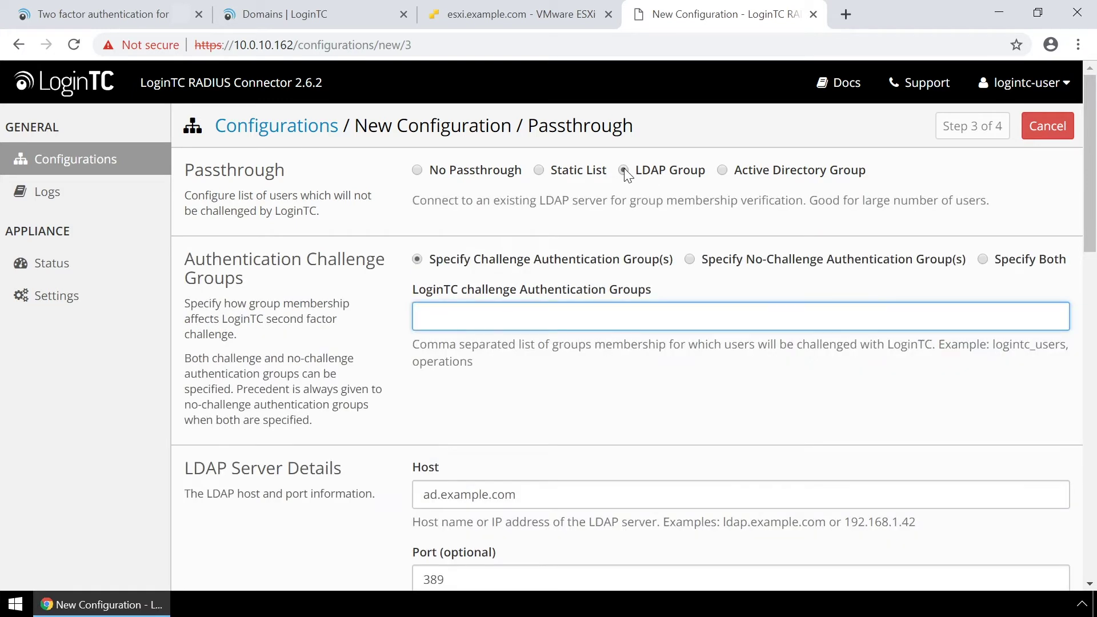
{"action": "left_click", "coordinate": [722, 171]}
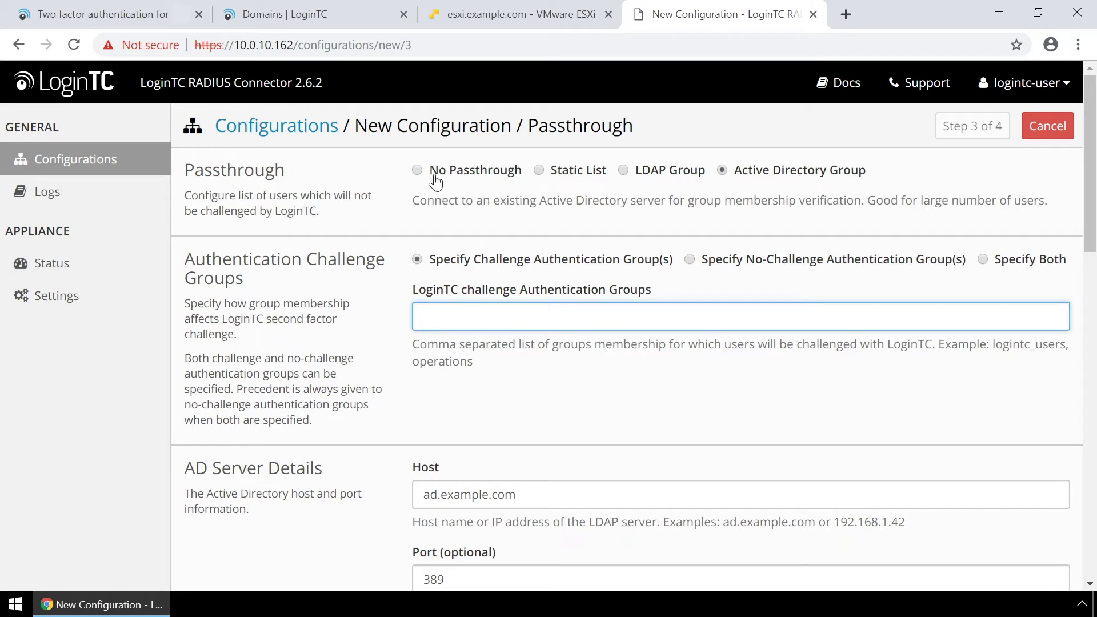
{"action": "left_click", "coordinate": [418, 170]}
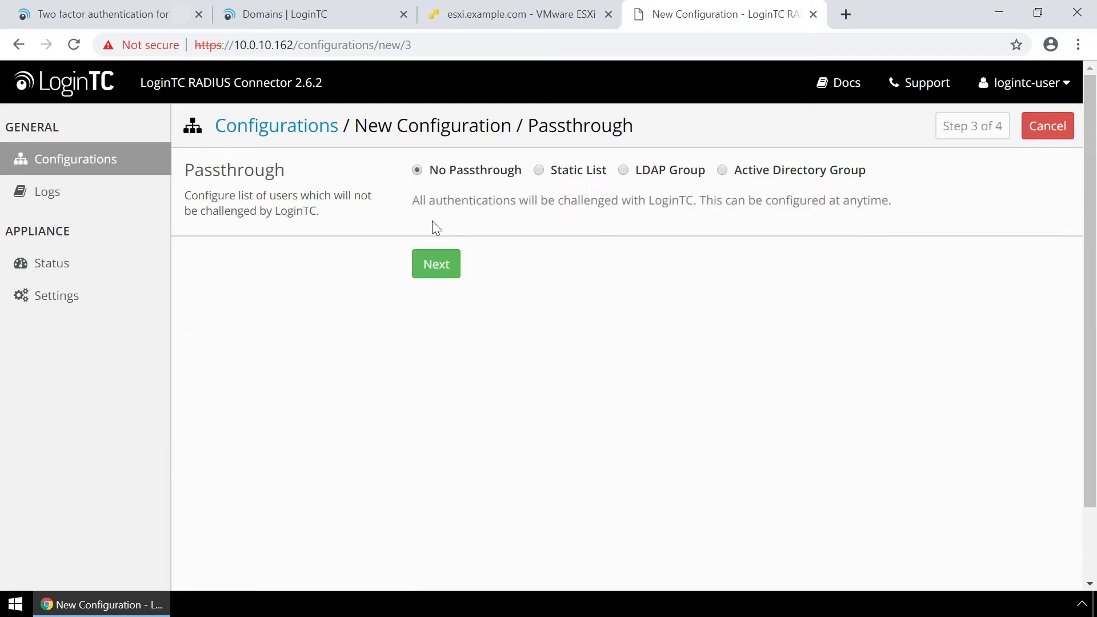
{"action": "left_click", "coordinate": [441, 268]}
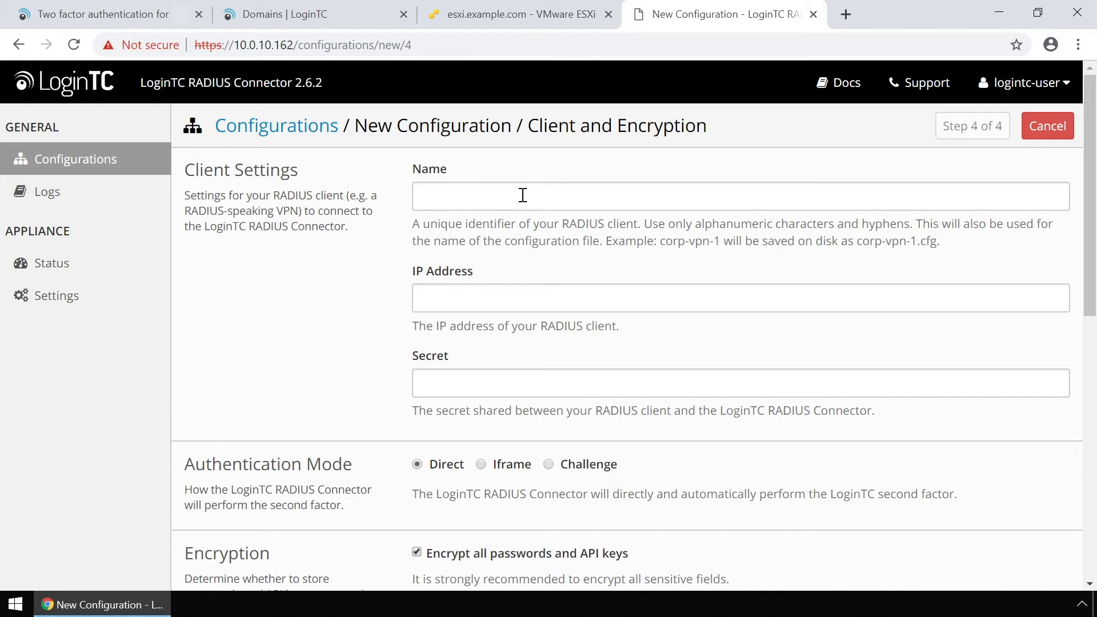
Enter RADIUS client name secure-access, IP 10.0.10.116 and the shared secret.
{"action": "left_click", "coordinate": [523, 195]}
{"action": "type", "text": "secure-access"}
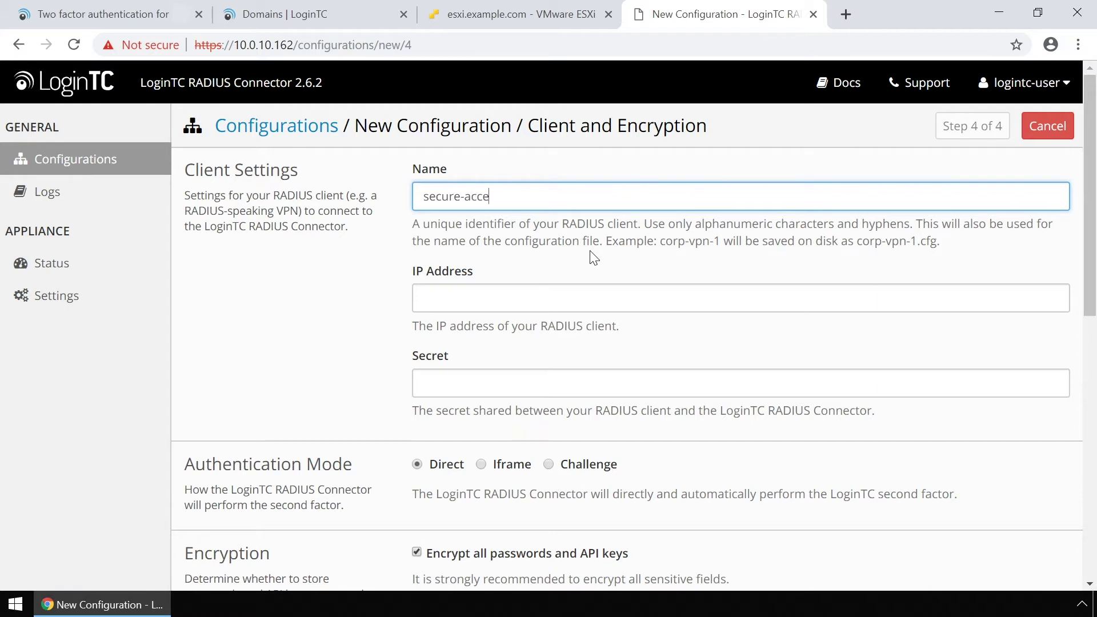
{"action": "left_click", "coordinate": [594, 297]}
{"action": "type", "text": "10.0.10.116"}
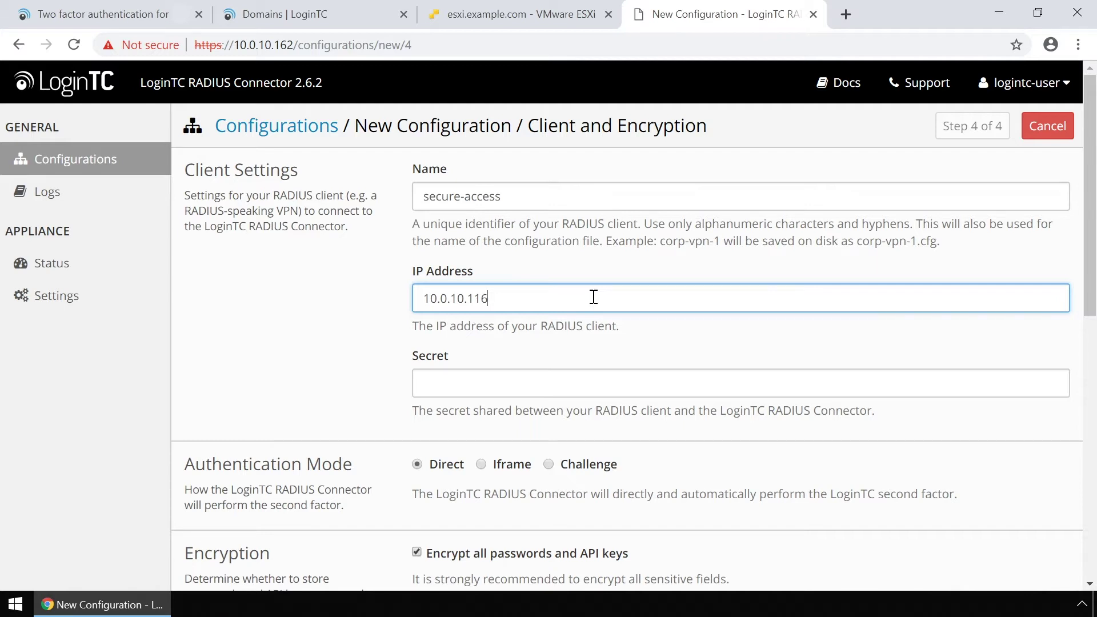
{"action": "left_click", "coordinate": [602, 381]}
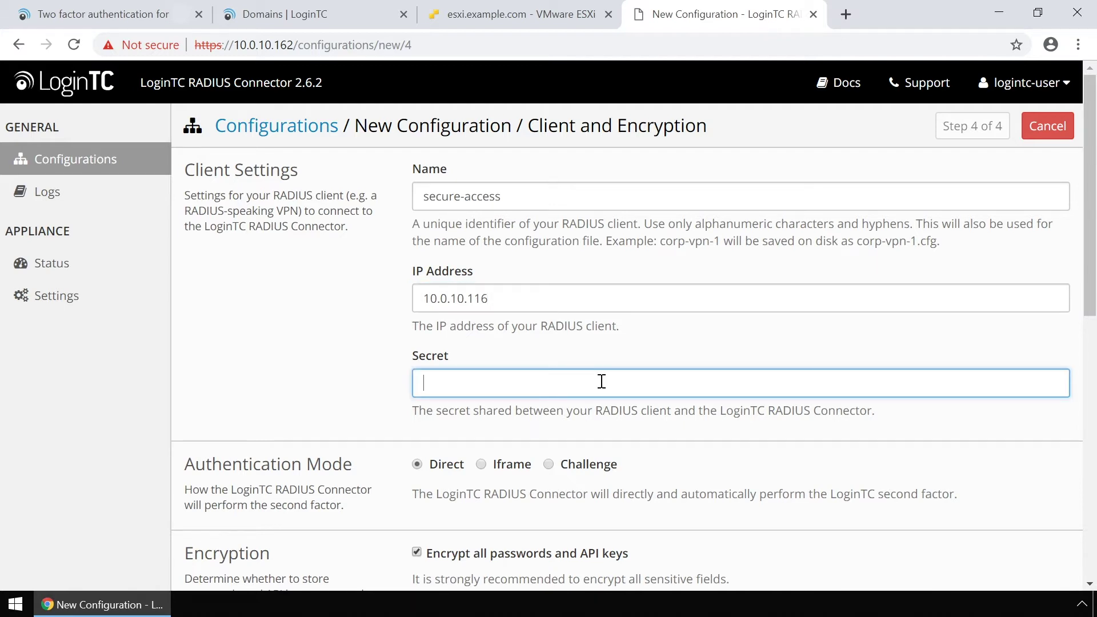
{"action": "type", "text": "**********"}
{"action": "left_click", "coordinate": [580, 400]}
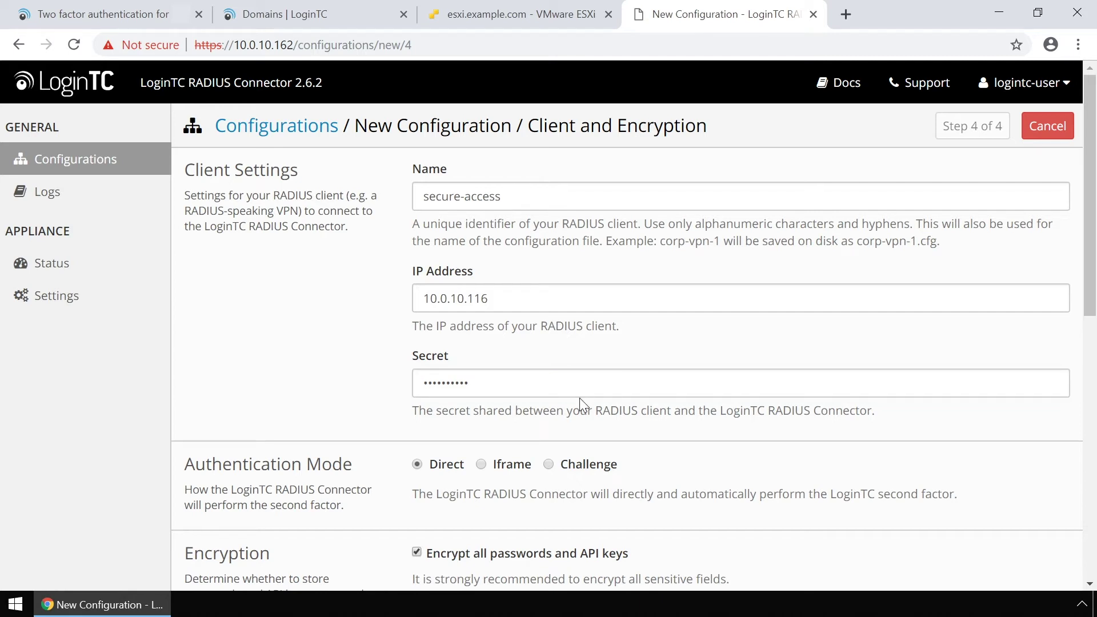
Select Iframe authentication mode and test the client configuration.
{"action": "scroll", "coordinate": [580, 400], "scroll_direction": "down", "scroll_amount": 1}
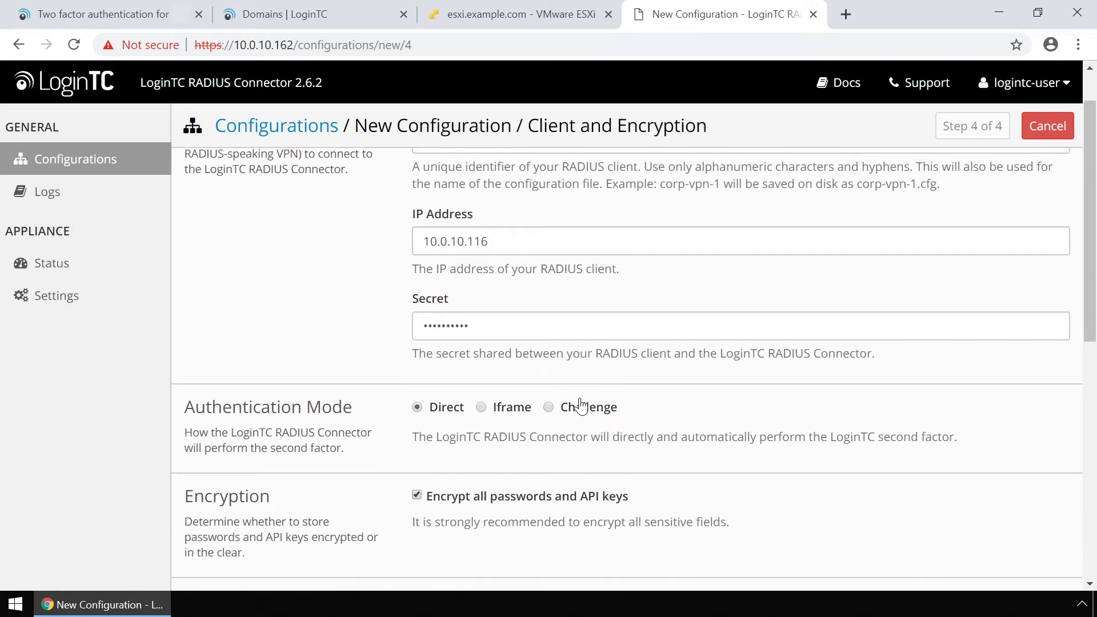
{"action": "left_click", "coordinate": [481, 407]}
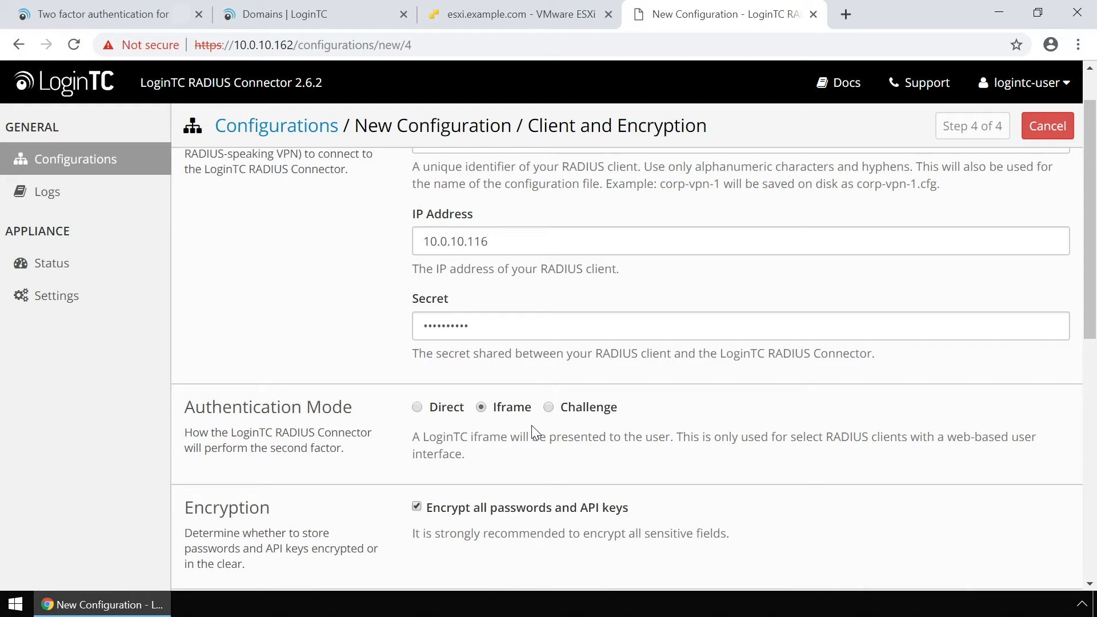
{"action": "scroll", "coordinate": [606, 441], "scroll_direction": "down", "scroll_amount": 2}
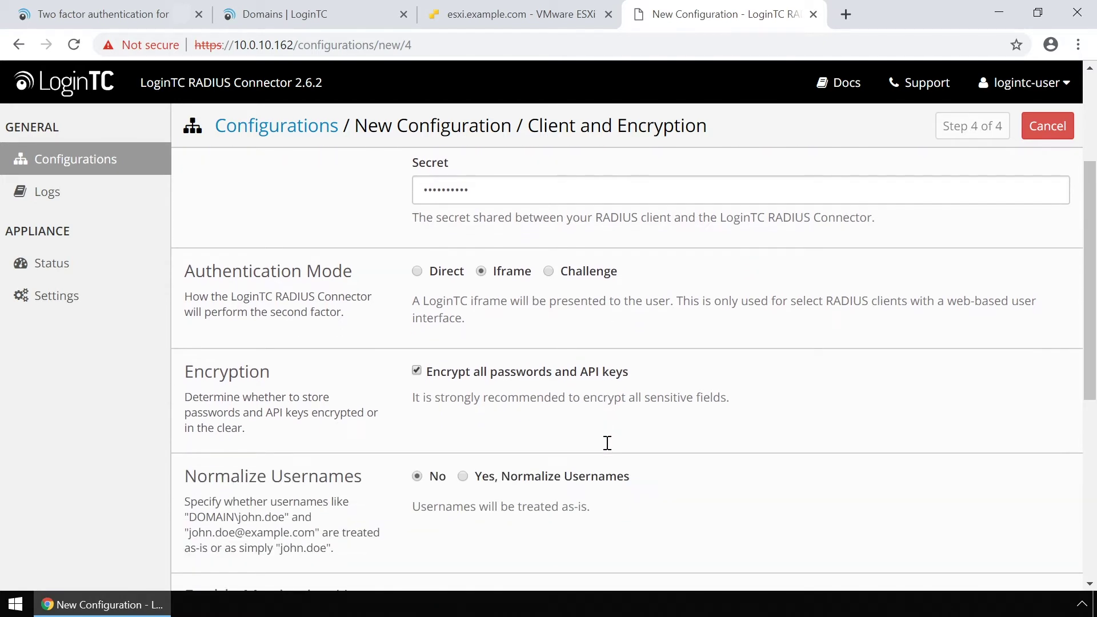
{"action": "scroll", "coordinate": [607, 443], "scroll_direction": "down", "scroll_amount": 6}
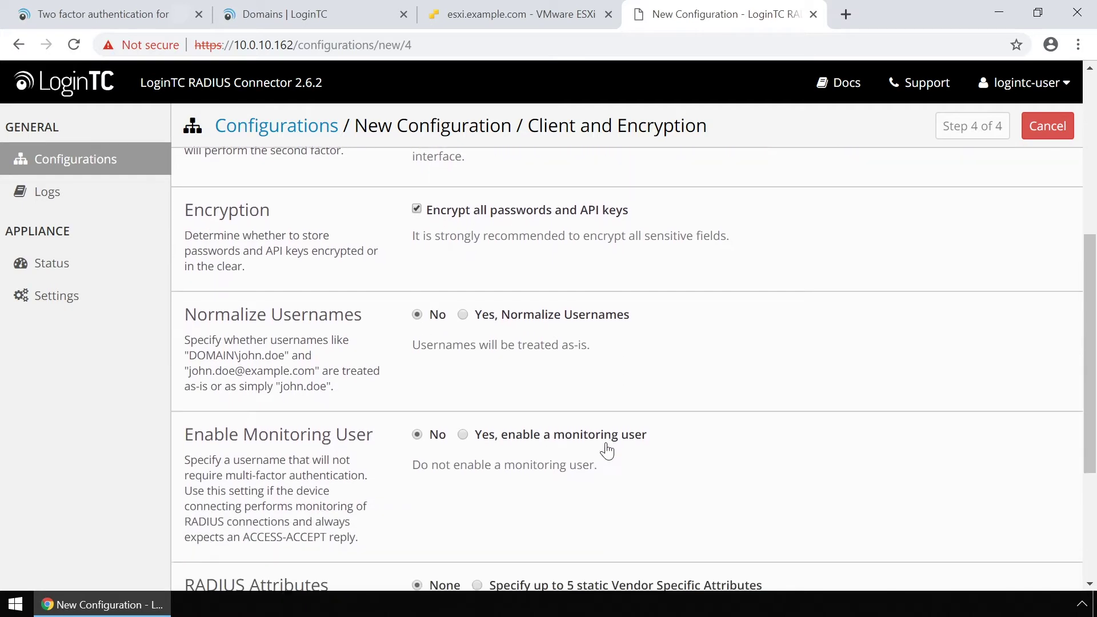
{"action": "scroll", "coordinate": [609, 449], "scroll_direction": "down", "scroll_amount": 1}
{"action": "left_click", "coordinate": [451, 482]}
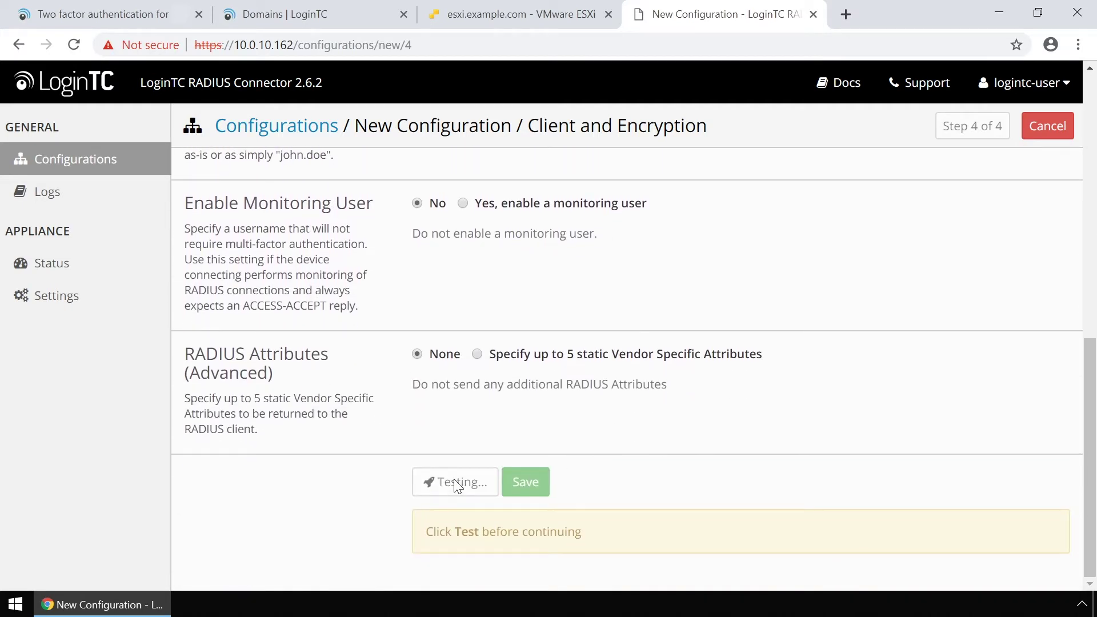
Save the secure-access RADIUS configuration and return to the LoginTC Admin Panel's Domains list.
{"action": "left_click", "coordinate": [499, 483]}
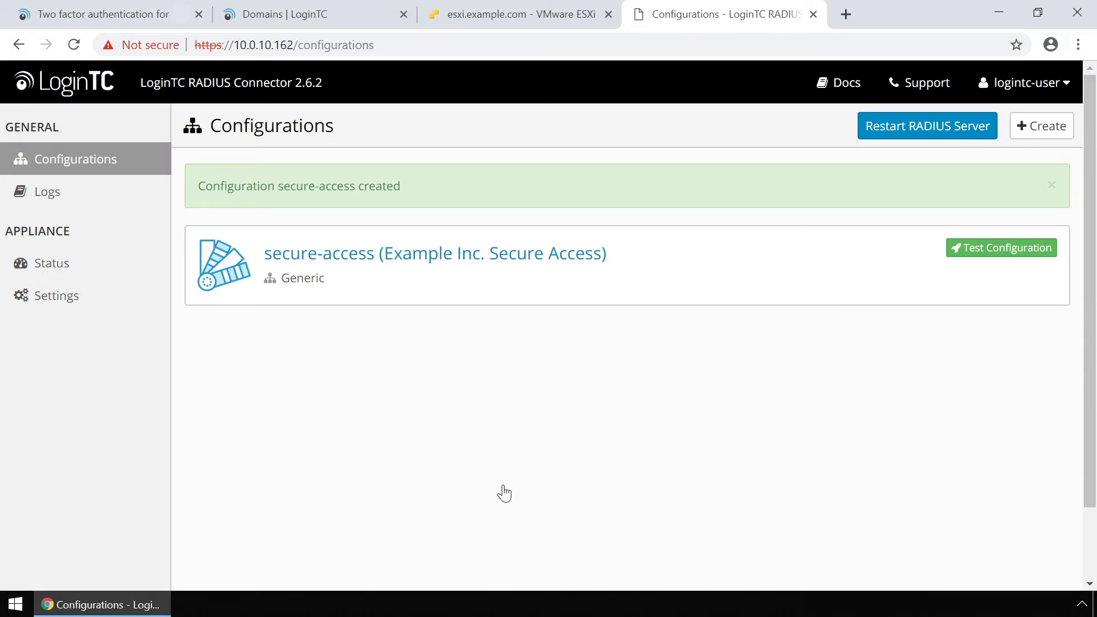
{"action": "left_click", "coordinate": [302, 19]}
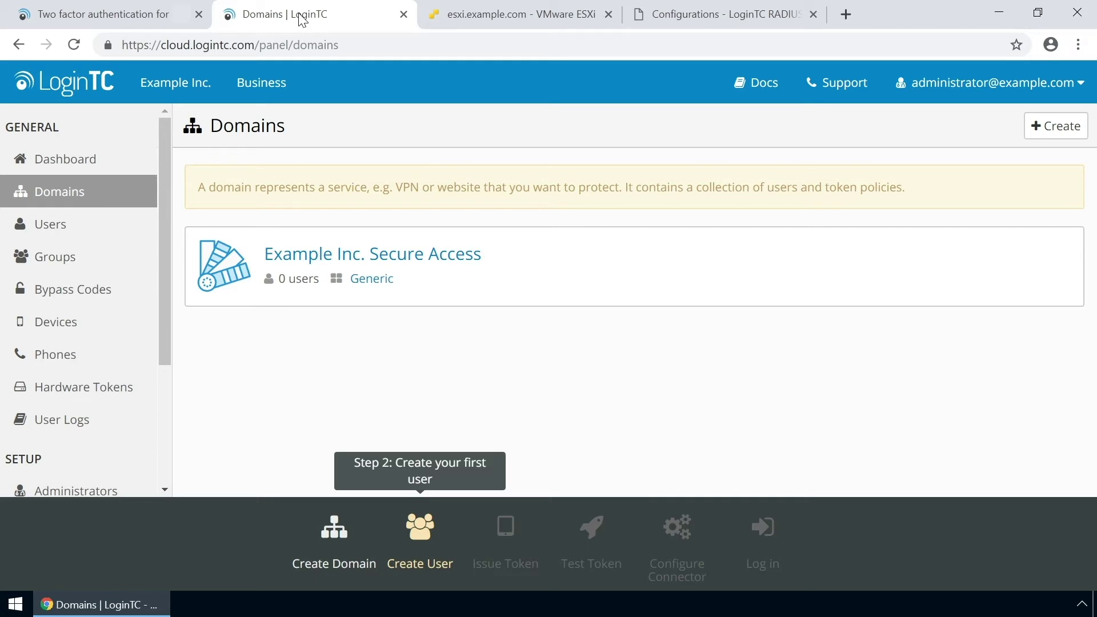
In the Example Inc. Secure Access domain, start a new member with the user's username, full name and e-mail.
{"action": "left_click", "coordinate": [327, 262]}
{"action": "scroll", "coordinate": [448, 276], "scroll_direction": "down", "scroll_amount": 5}
{"action": "left_click", "coordinate": [569, 234]}
{"action": "type", "text": "joh"}
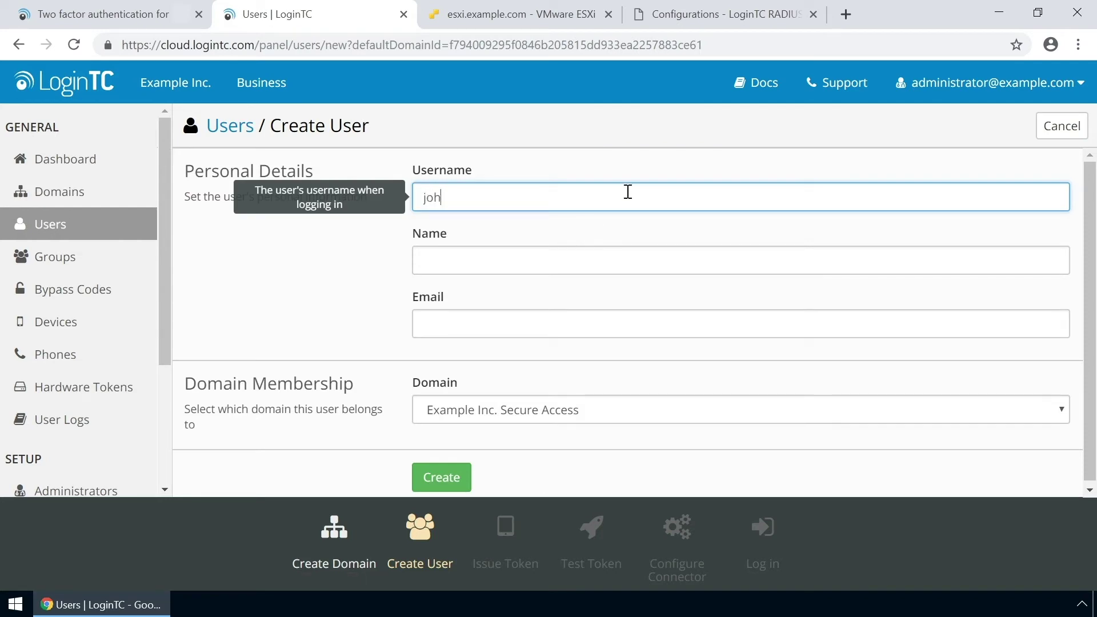
{"action": "type", "text": "n.doe"}
{"action": "key", "text": "Tab"}
{"action": "type", "text": "J"}
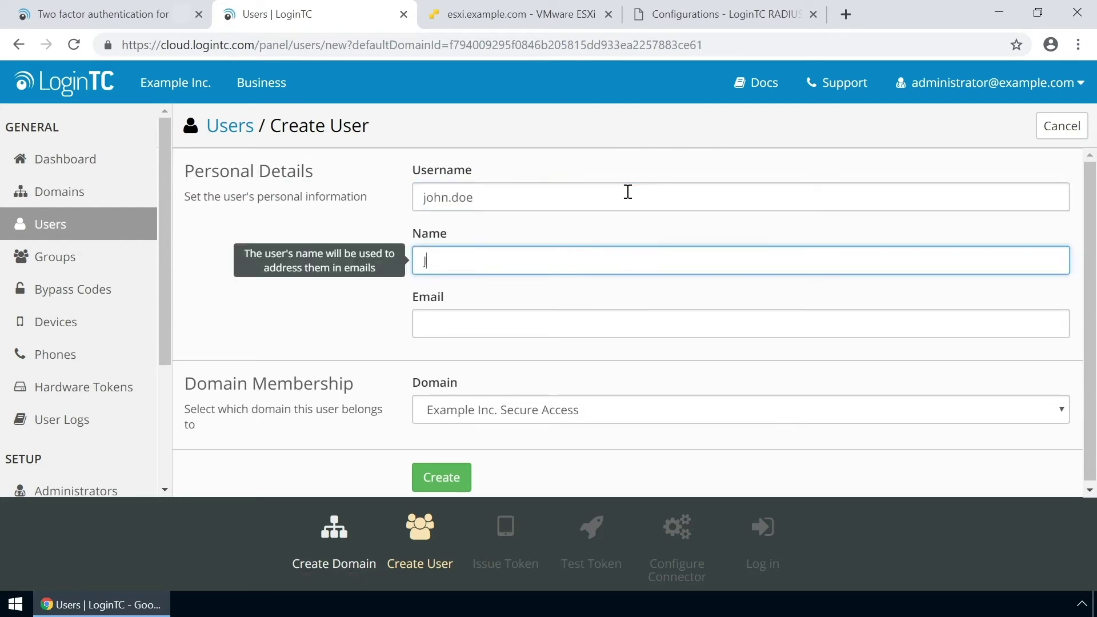
{"action": "type", "text": "ohn Doe"}
{"action": "key", "text": "Tab"}
{"action": "type", "text": "j"}
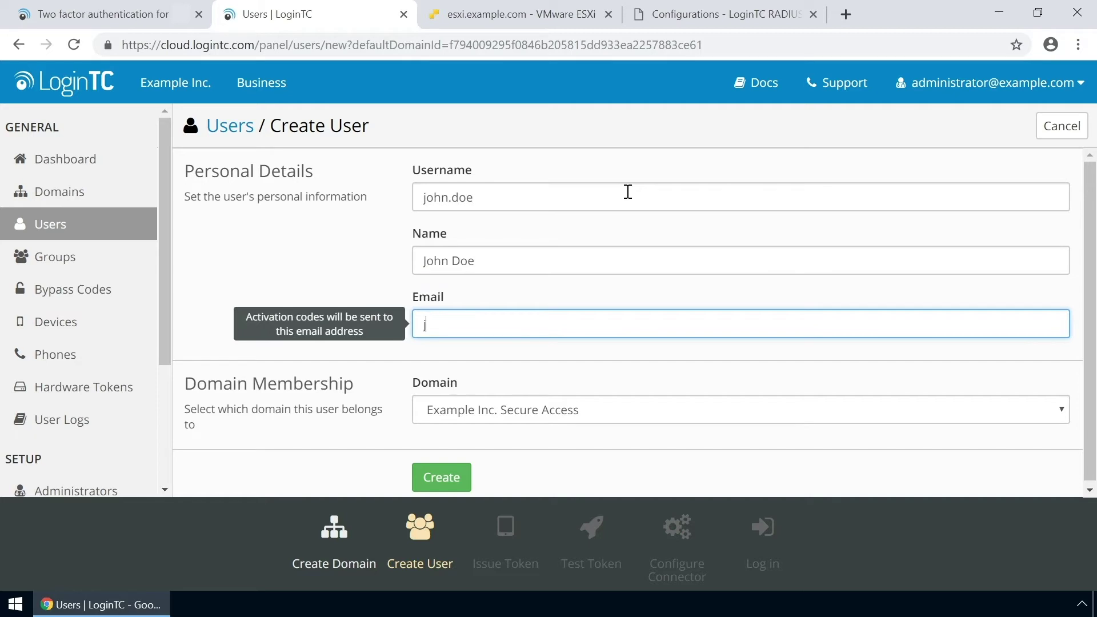
{"action": "type", "text": "ohn.doe@example.com"}
Create the user and bring up the token-issuing options.
{"action": "scroll", "coordinate": [461, 478], "scroll_direction": "down", "scroll_amount": 1}
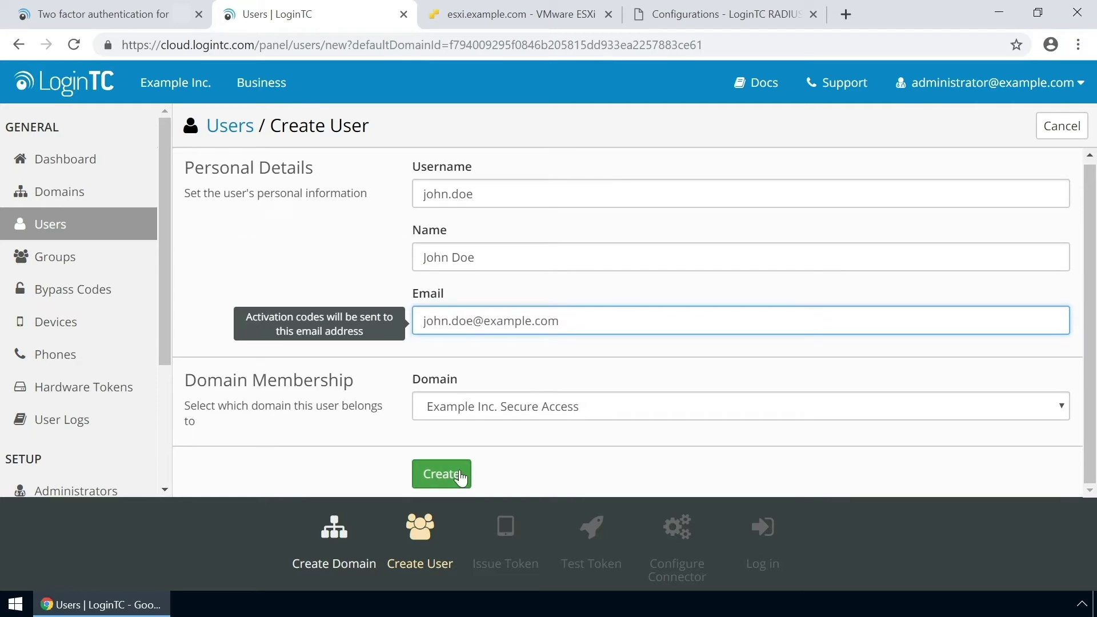
{"action": "left_click", "coordinate": [460, 473]}
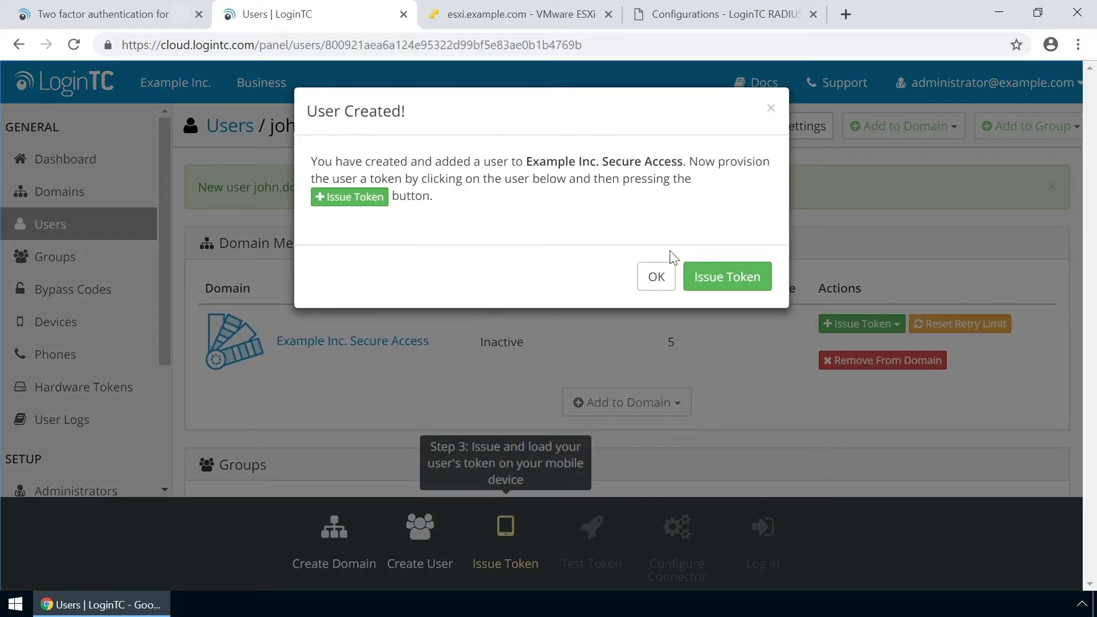
{"action": "left_click", "coordinate": [719, 280]}
{"action": "left_click", "coordinate": [903, 342]}
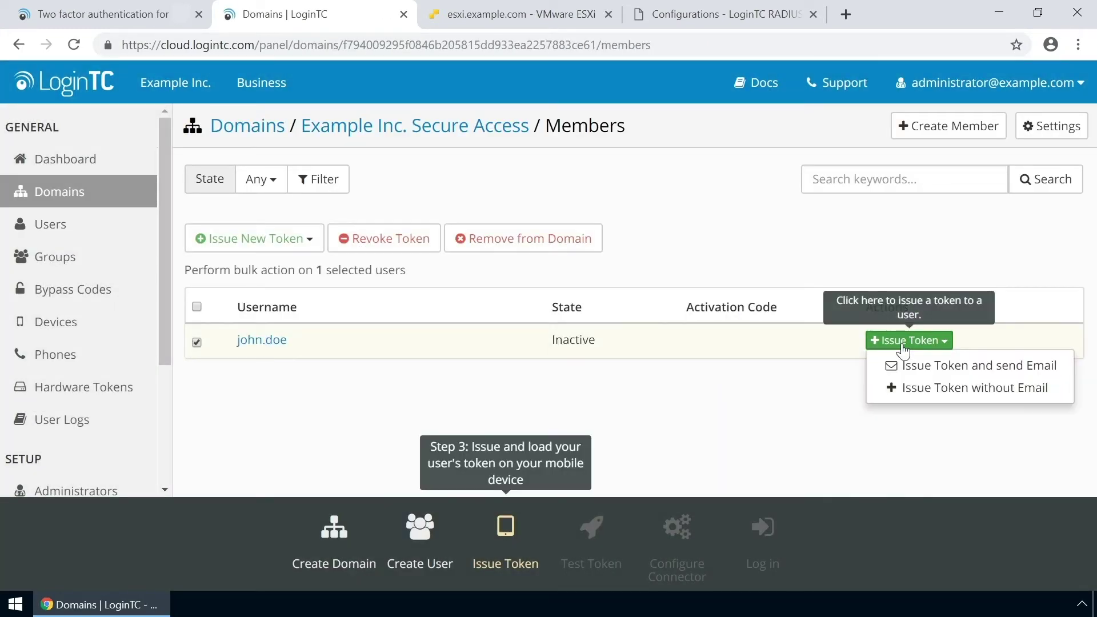
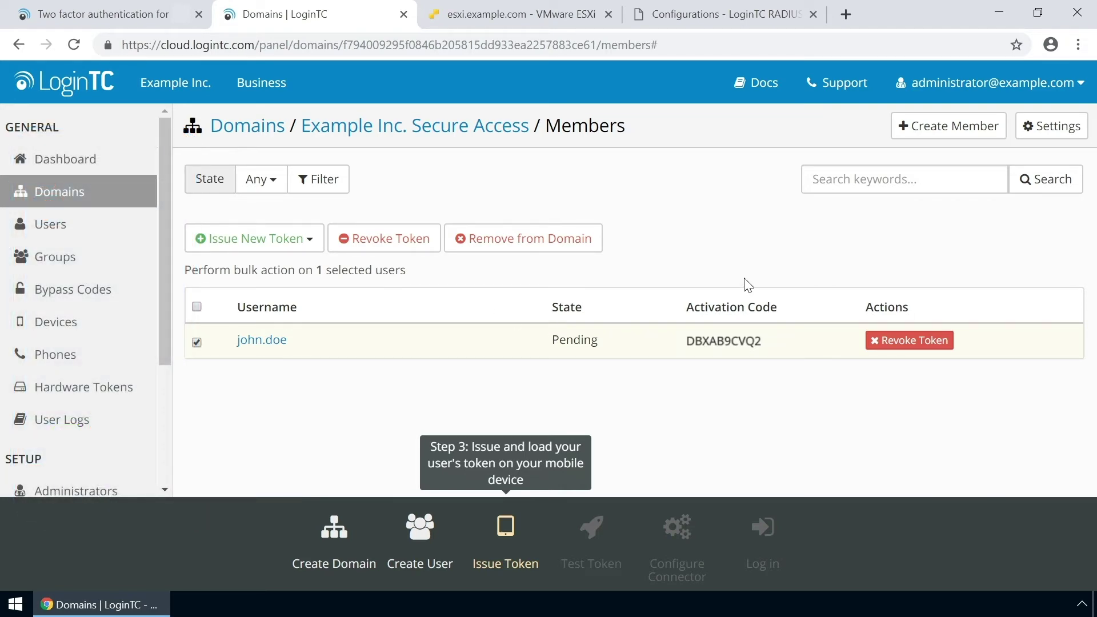
Test the test user's newly loaded LoginTC token with a push notification approved on the phone.
{"action": "left_click", "coordinate": [272, 342]}
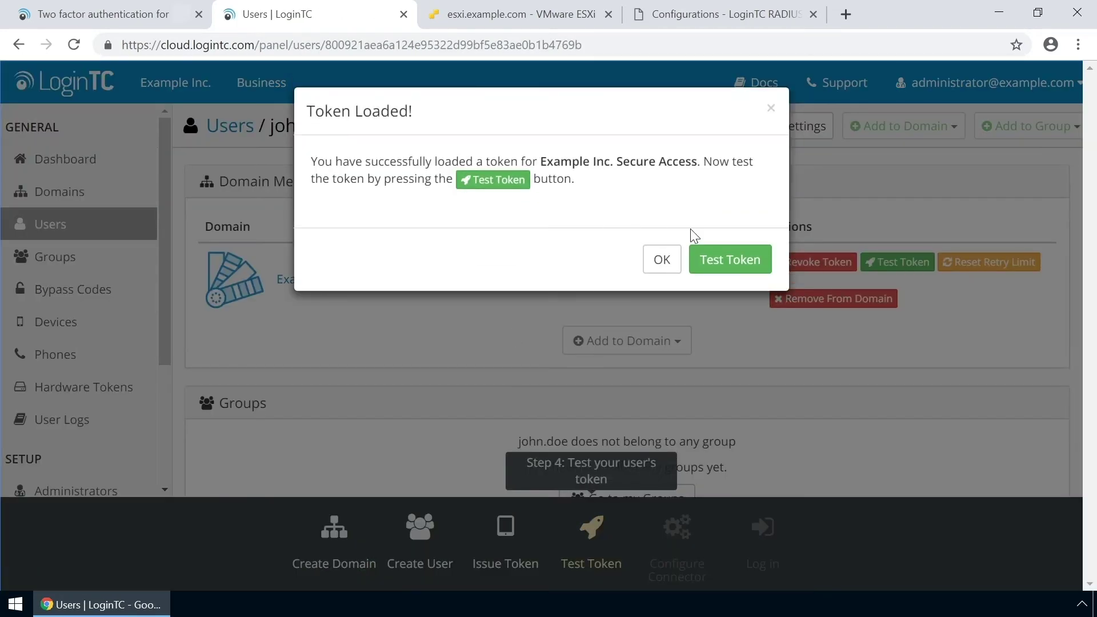
{"action": "left_click", "coordinate": [742, 259]}
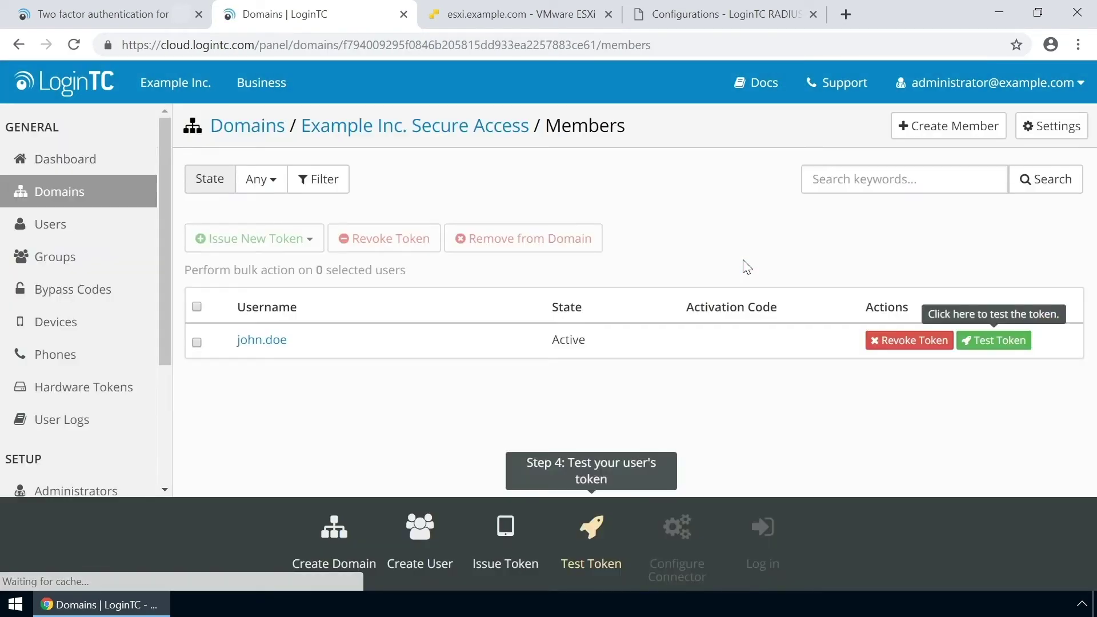
{"action": "left_click", "coordinate": [996, 343]}
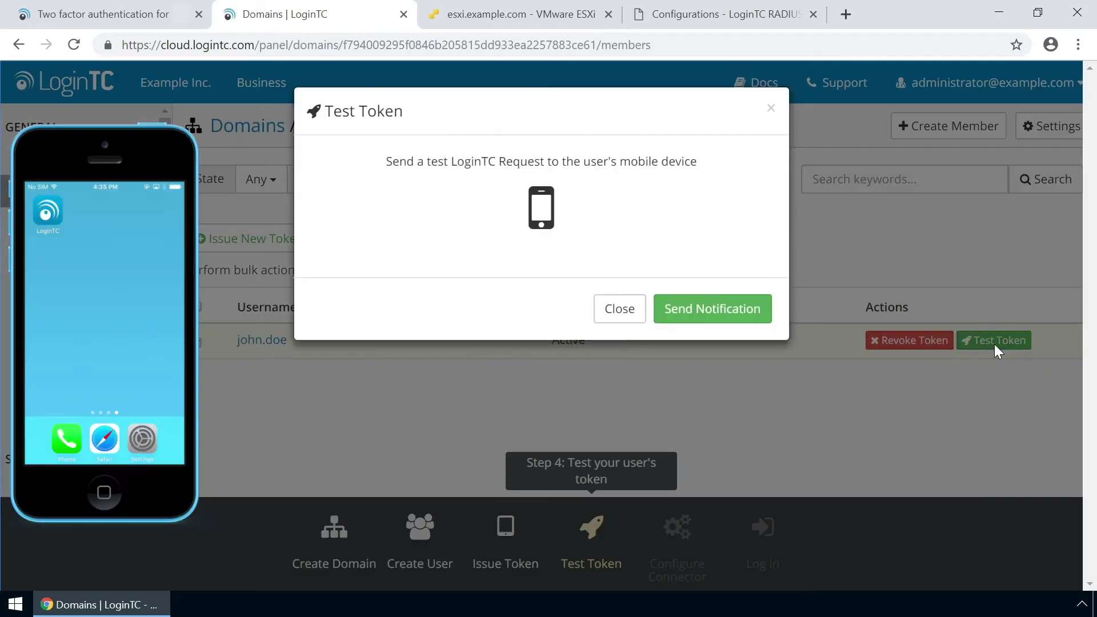
{"action": "left_click", "coordinate": [738, 309]}
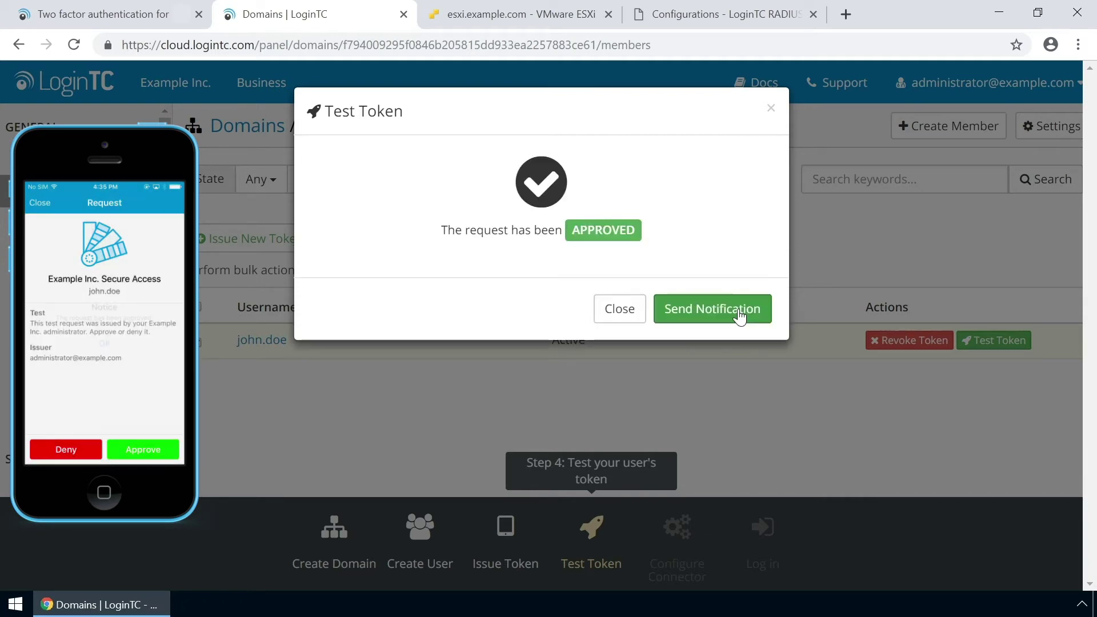
{"action": "left_click", "coordinate": [630, 319]}
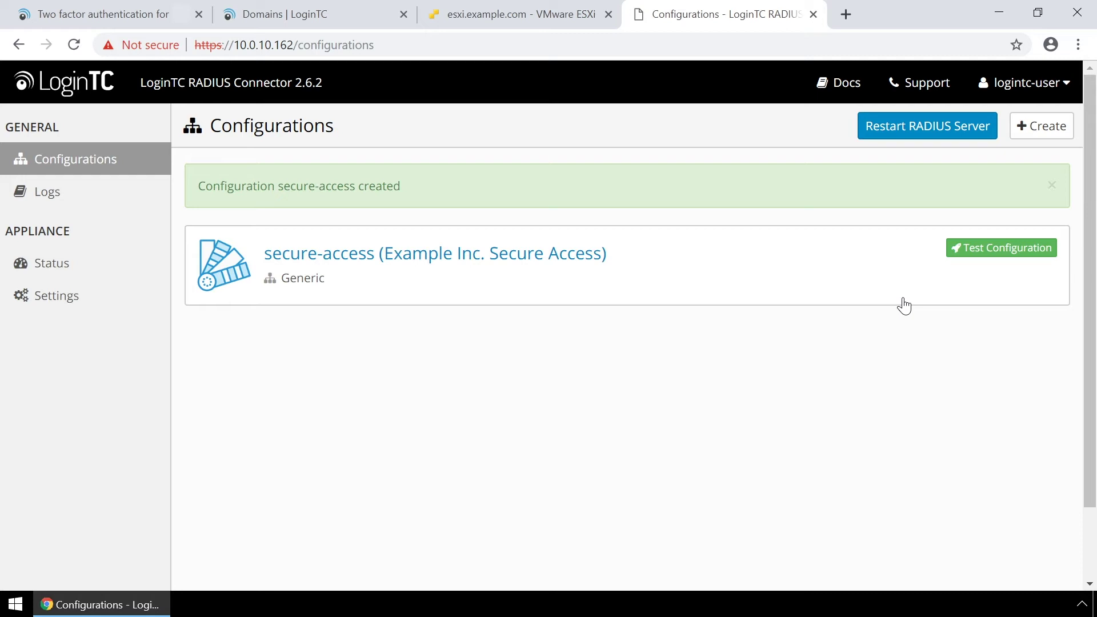
Run a simulated RADIUS test of secure-access with the test user's credentials and approve it.
{"action": "left_click", "coordinate": [982, 248]}
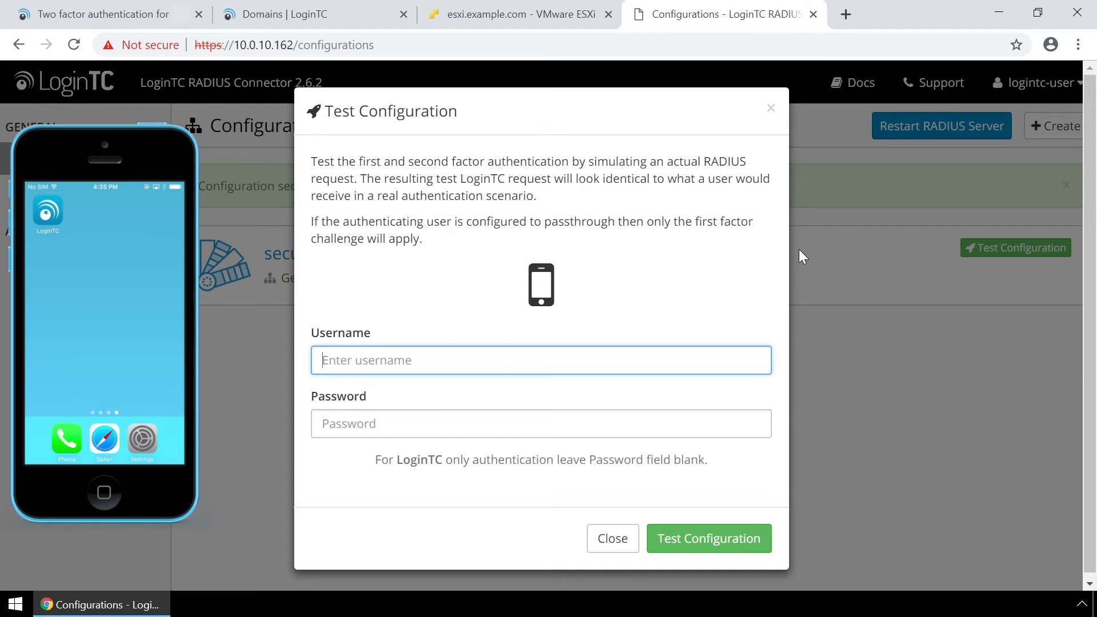
{"action": "type", "text": "john.doe"}
{"action": "key", "text": "Tab"}
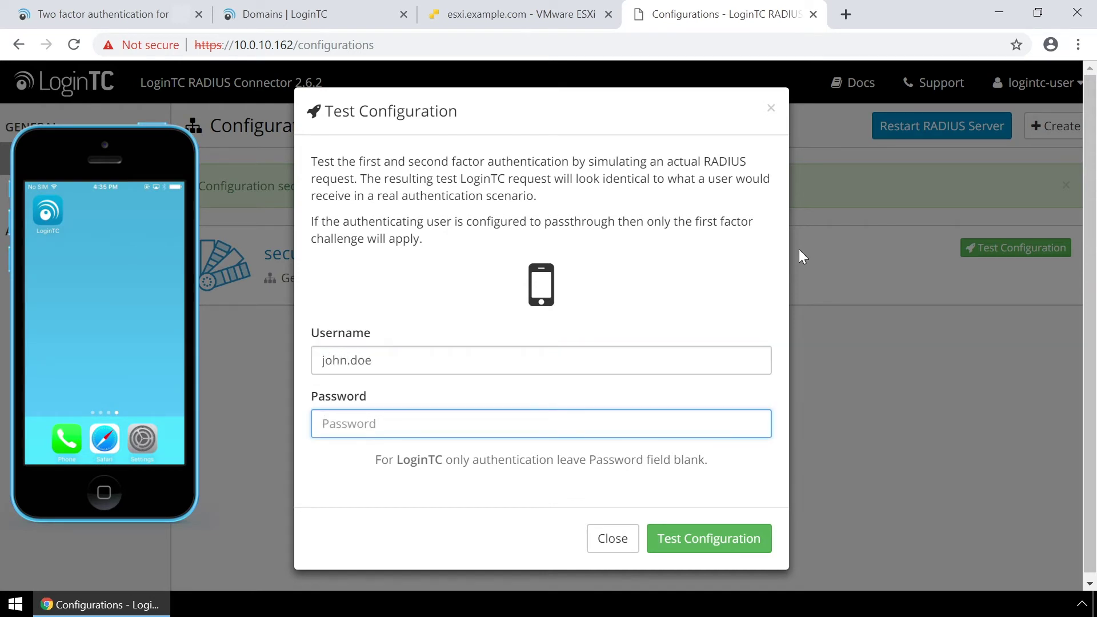
{"action": "type", "text": "******"}
{"action": "left_click", "coordinate": [719, 547]}
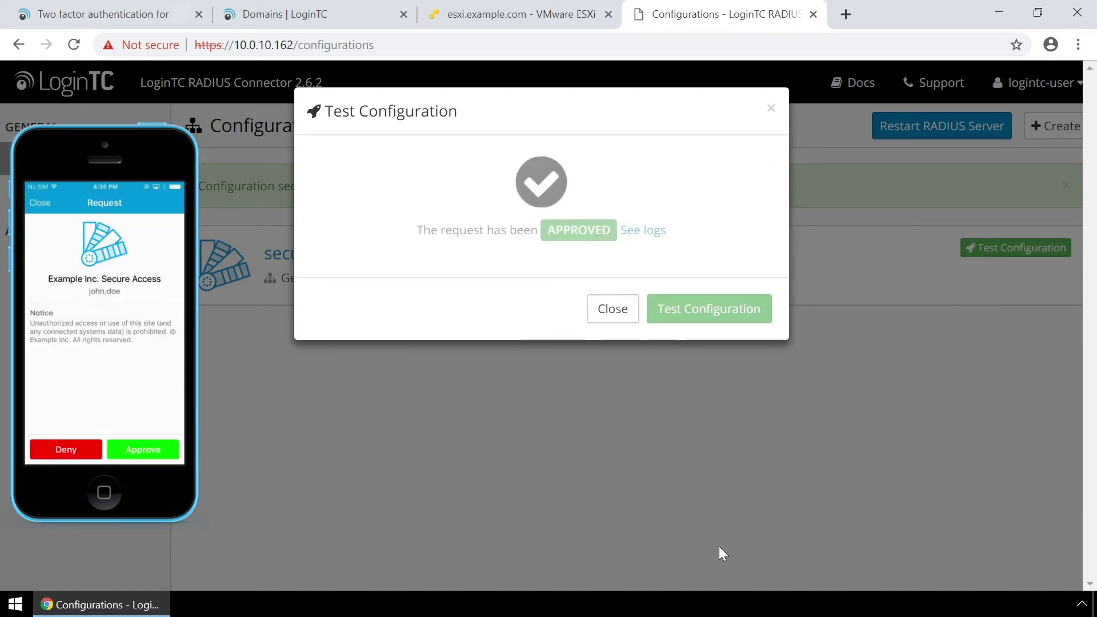
{"action": "left_click", "coordinate": [618, 322]}
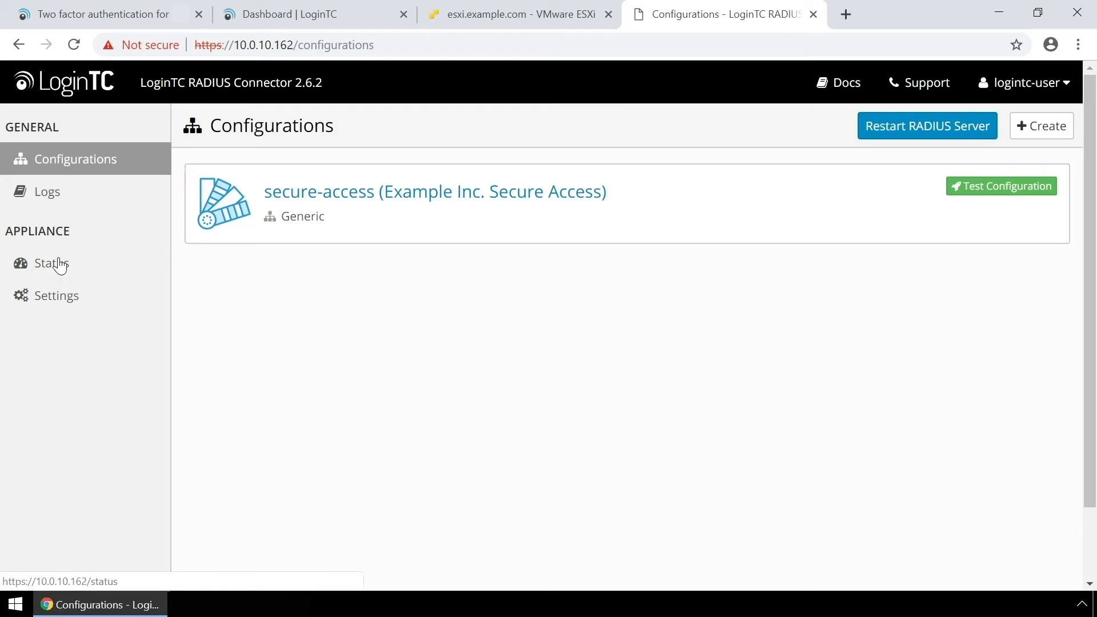
{"action": "left_click", "coordinate": [51, 303]}
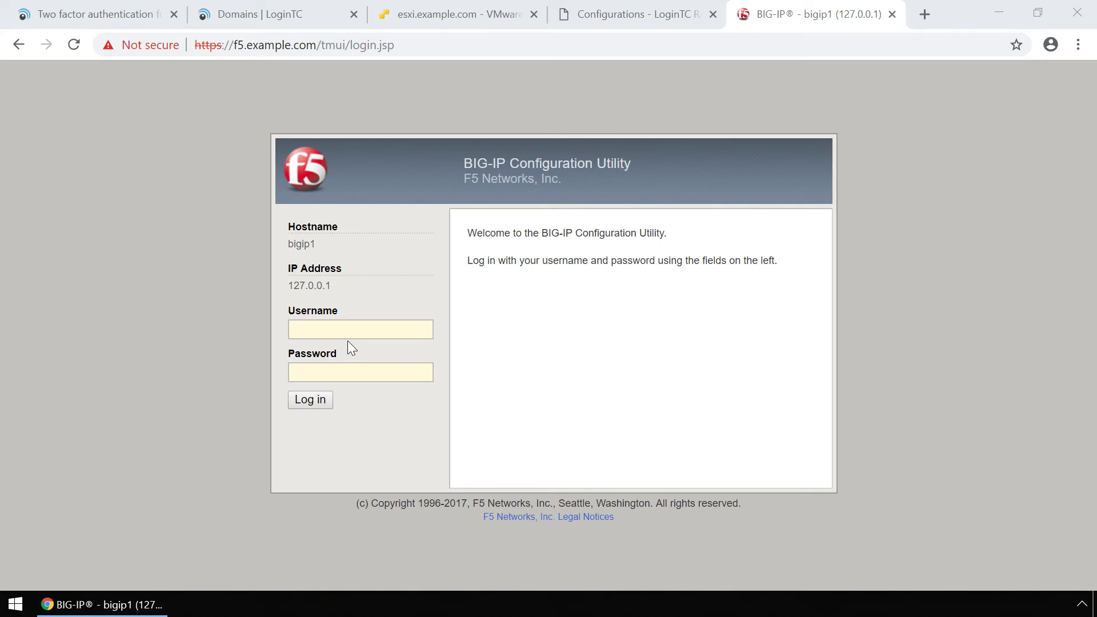
Sign in to the BIG-IP Configuration Utility with the administrator credentials.
{"action": "left_click", "coordinate": [335, 328]}
{"action": "type", "text": "admin"}
{"action": "left_click", "coordinate": [372, 372]}
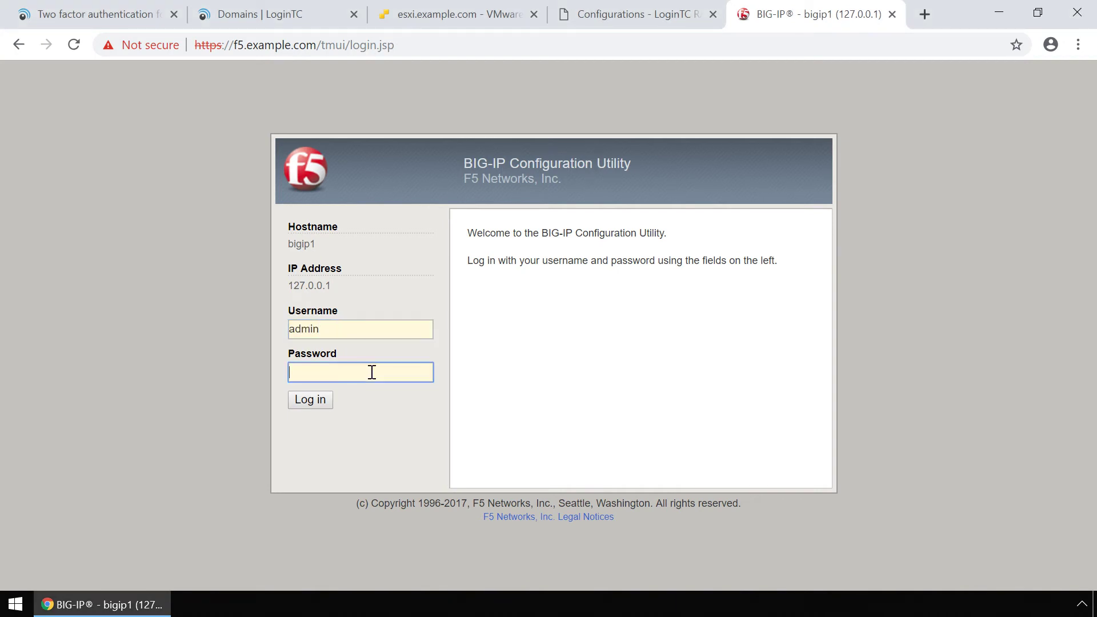
{"action": "left_click", "coordinate": [310, 399]}
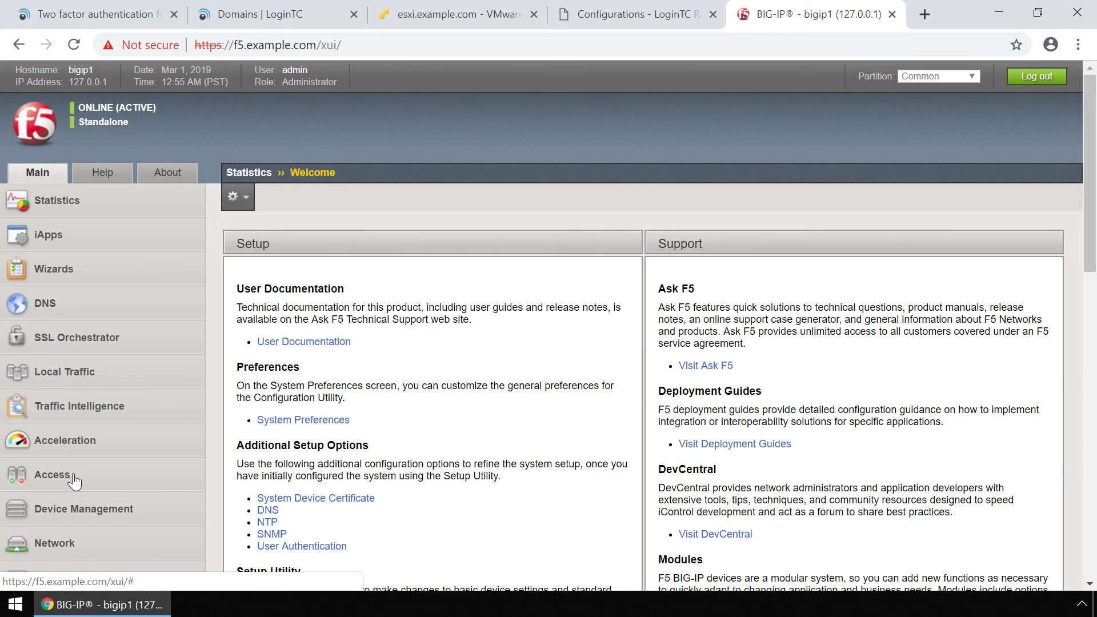
Go to the Access › Authentication › RADIUS servers list.
{"action": "left_click", "coordinate": [52, 475]}
{"action": "mouse_move", "coordinate": [86, 551]}
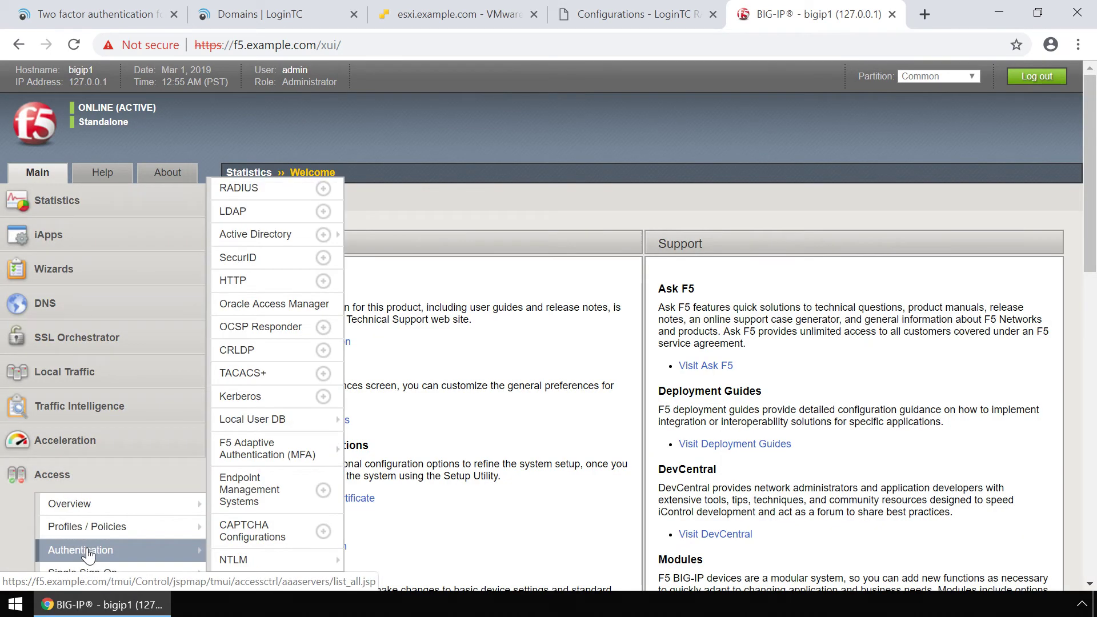
{"action": "left_click", "coordinate": [281, 196]}
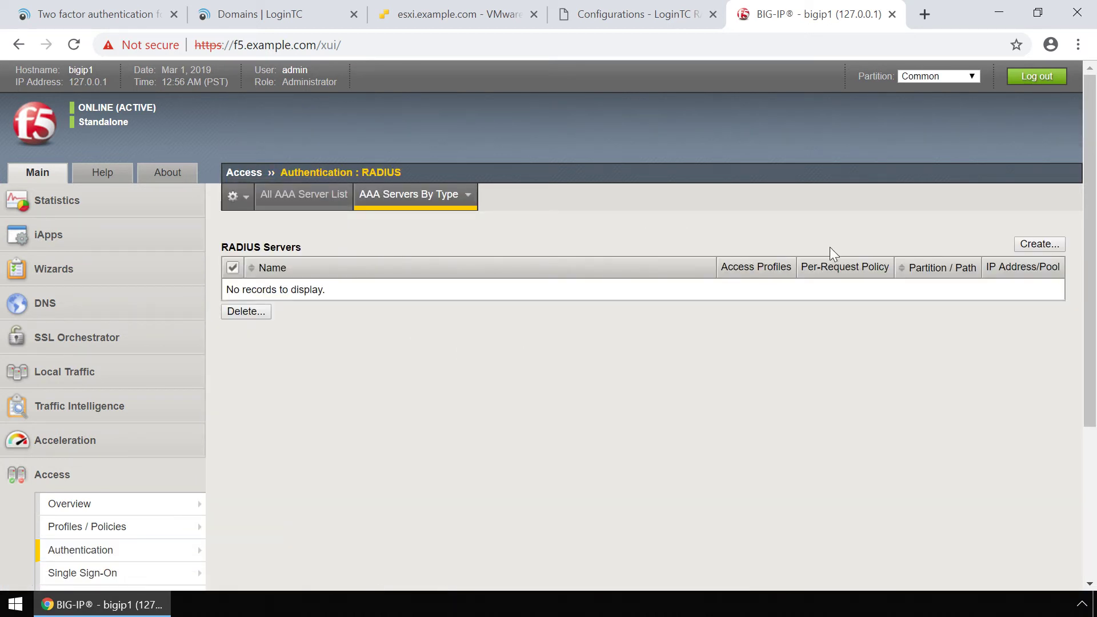
Define a new RADIUS server LoginTC, direct to 10.0.10.162, with its shared secret confirmed.
{"action": "left_click", "coordinate": [1057, 244]}
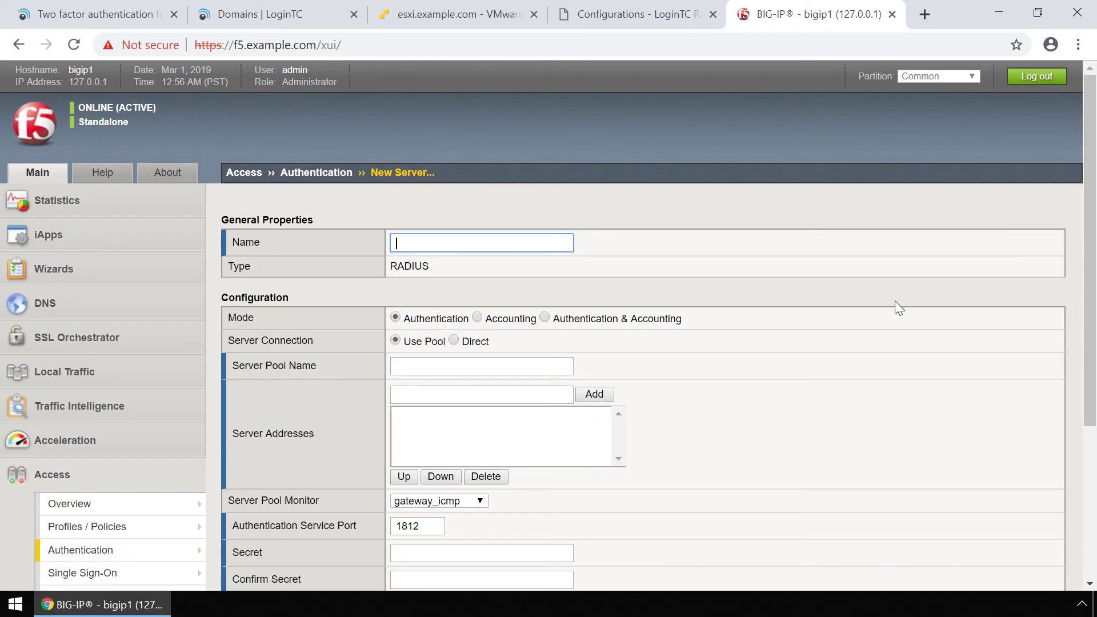
{"action": "type", "text": "LoginTC"}
{"action": "left_click", "coordinate": [454, 341]}
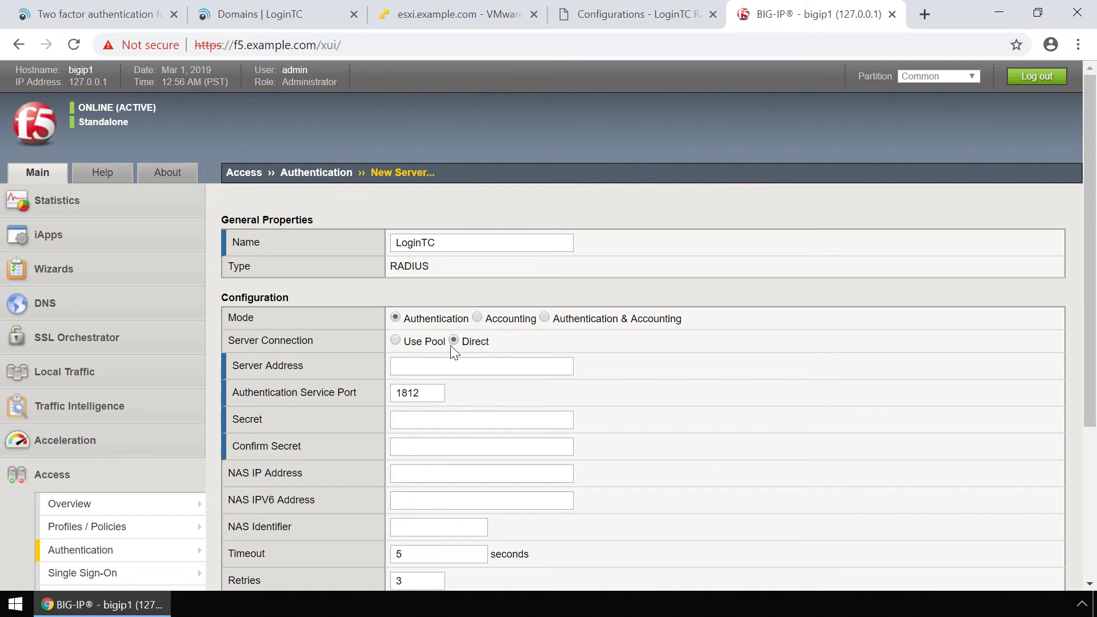
{"action": "left_click", "coordinate": [457, 368]}
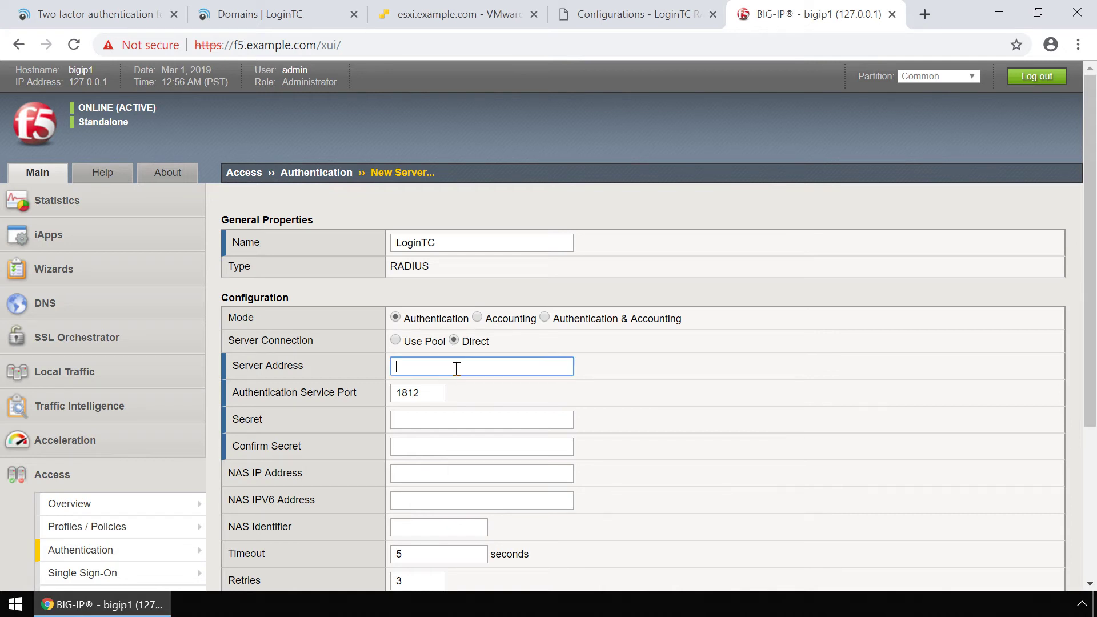
{"action": "type", "text": "10.0.10.162"}
{"action": "left_click", "coordinate": [531, 419]}
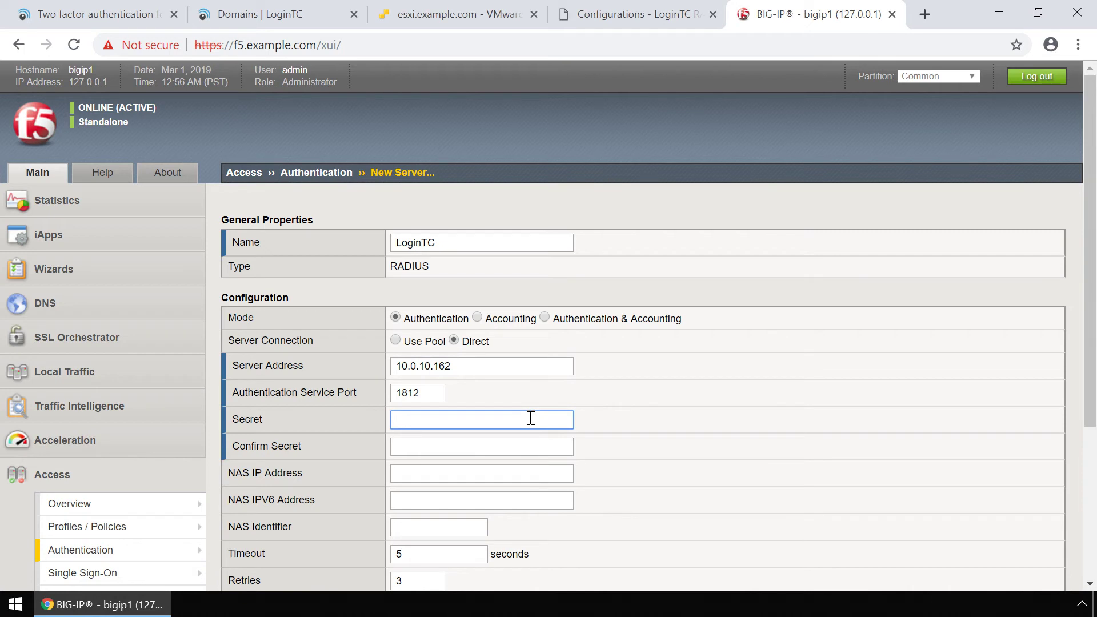
{"action": "type", "text": "••••••••••"}
{"action": "left_click", "coordinate": [536, 445]}
{"action": "type", "text": "•••••••"}
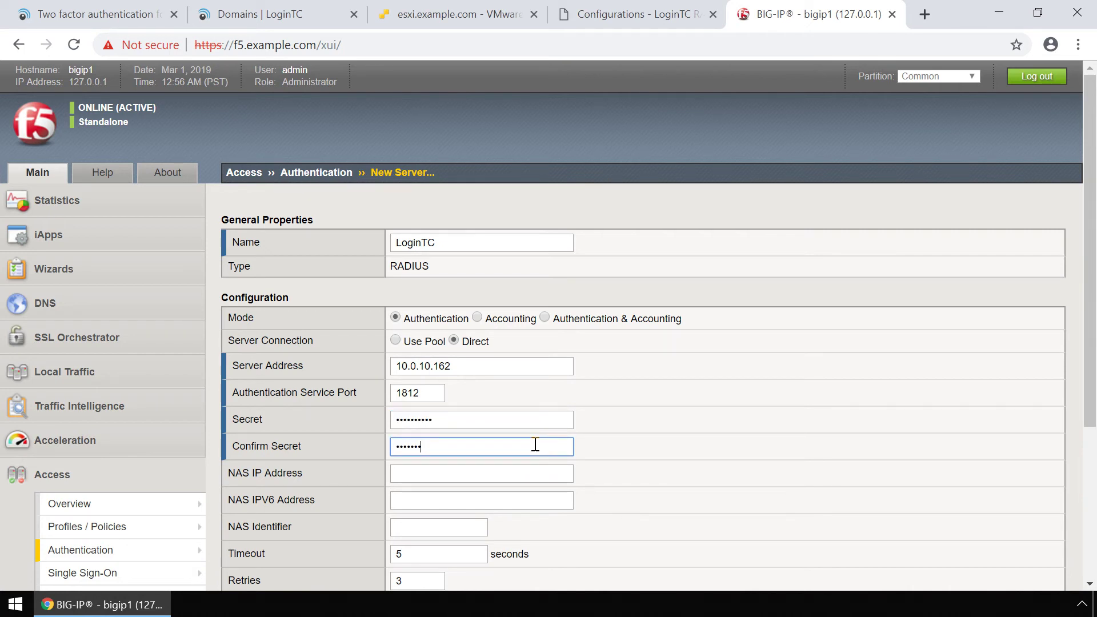
{"action": "type", "text": "•••"}
Set the LoginTC server's timeout to 90 and retries to 1, then save it.
{"action": "scroll", "coordinate": [602, 458], "scroll_direction": "down", "scroll_amount": 2}
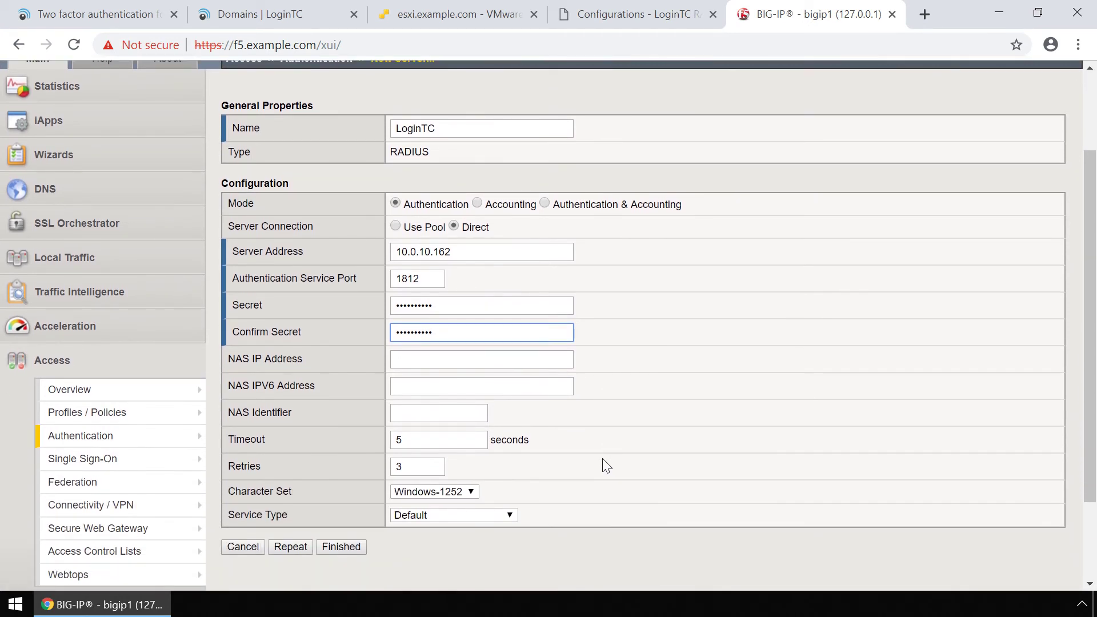
{"action": "left_click", "coordinate": [462, 442]}
{"action": "key", "text": "BackSpace"}
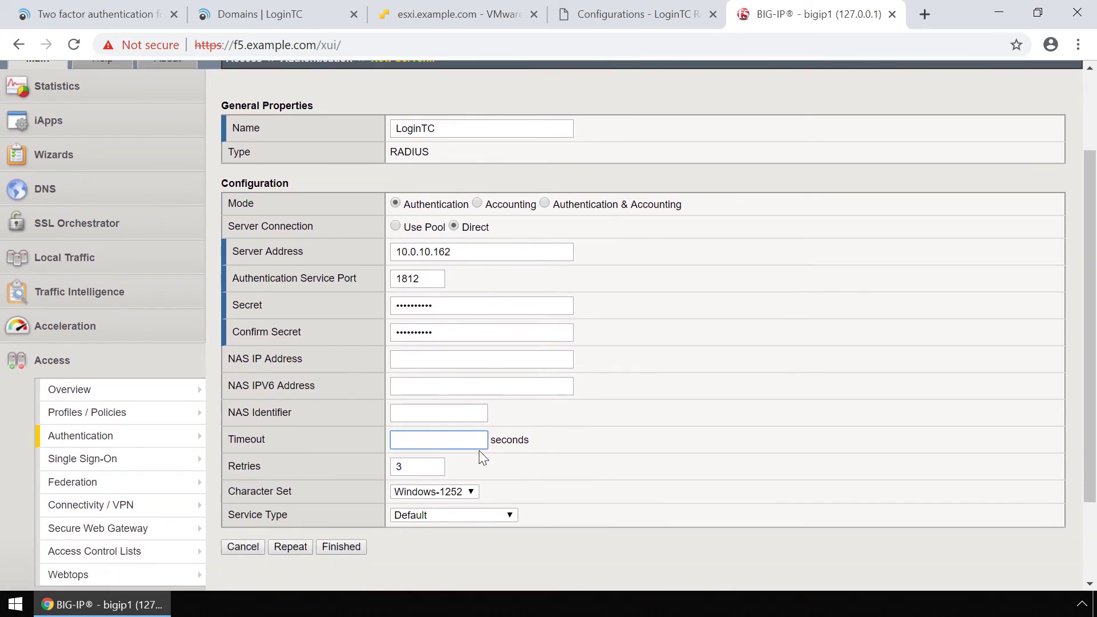
{"action": "type", "text": "90"}
{"action": "left_click", "coordinate": [428, 468]}
{"action": "key", "text": "BackSpace"}
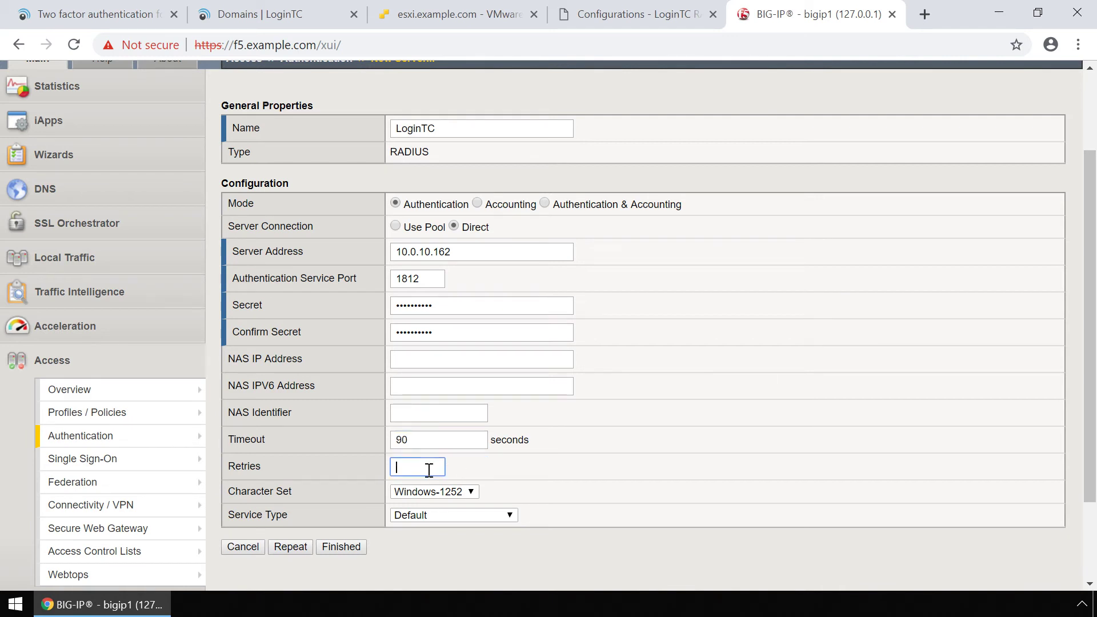
{"action": "type", "text": "1"}
{"action": "left_click", "coordinate": [360, 551]}
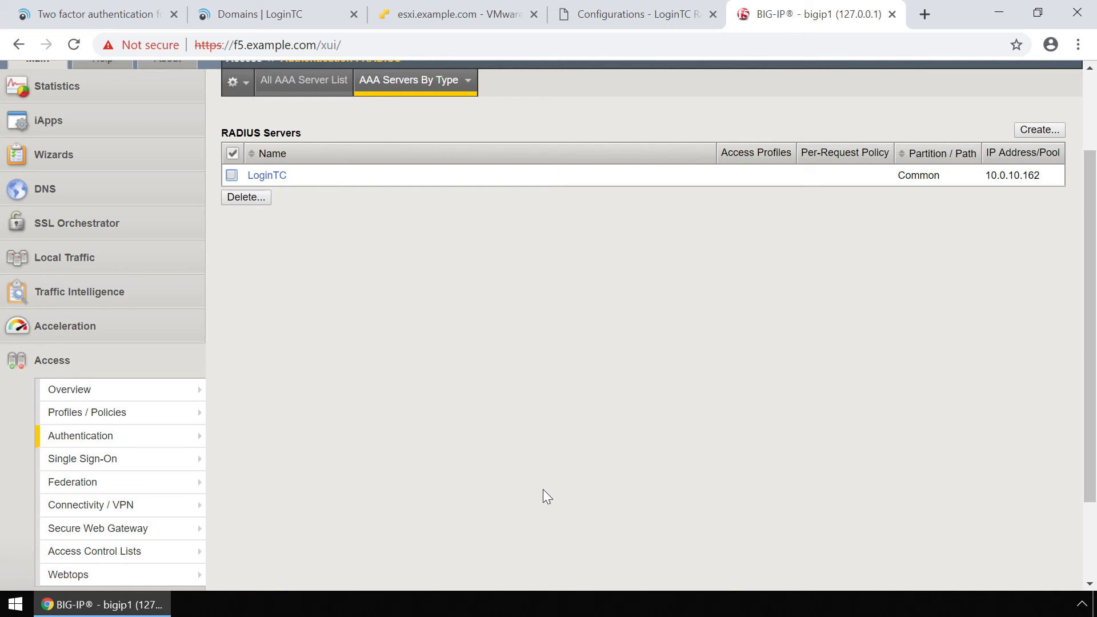
Open the direct access profile's policy in the visual policy editor from Access Profiles.
{"action": "mouse_move", "coordinate": [152, 416]}
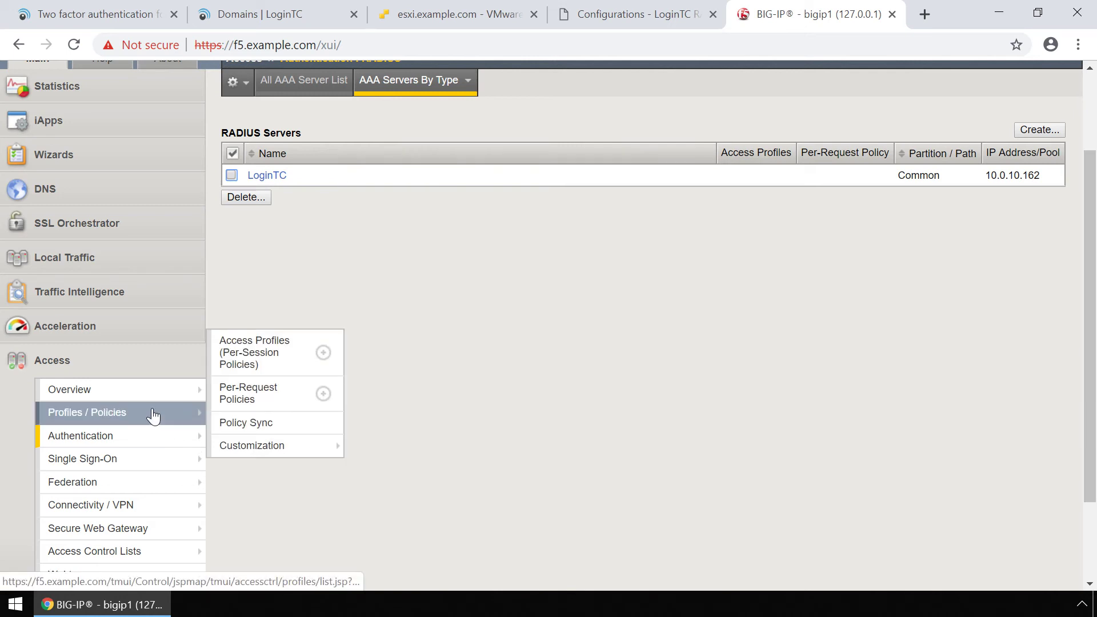
{"action": "left_click", "coordinate": [278, 363]}
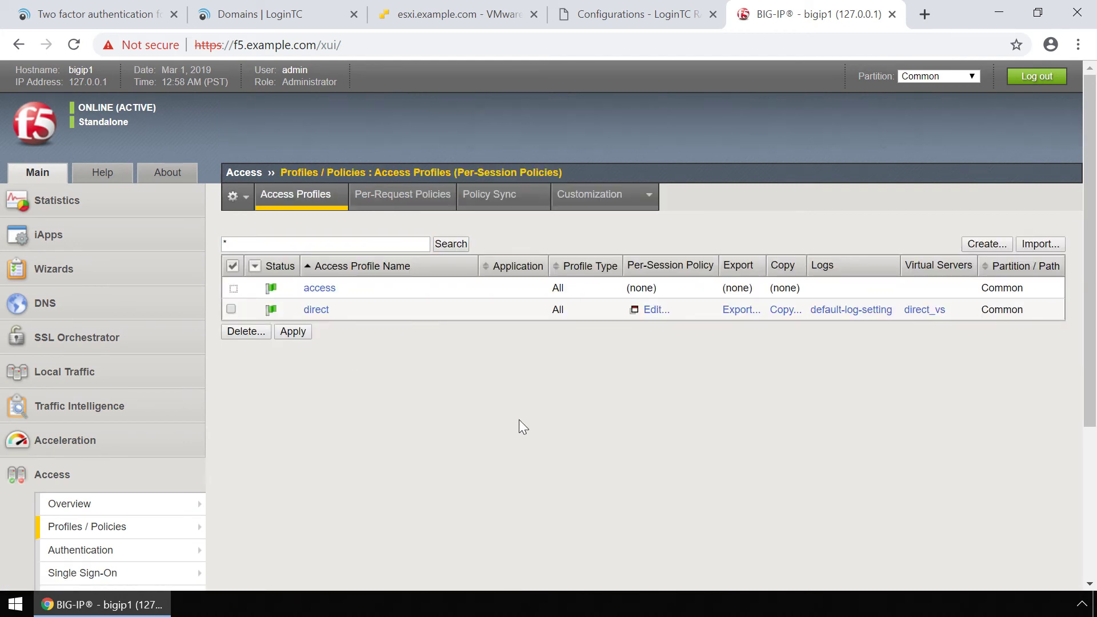
{"action": "left_click", "coordinate": [316, 309]}
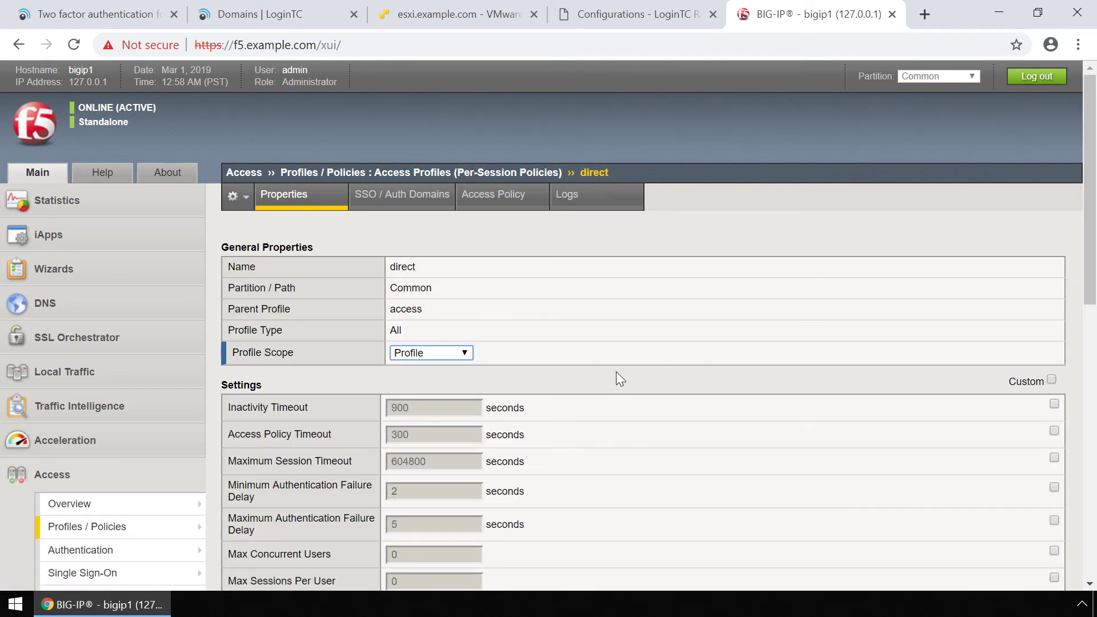
{"action": "left_click", "coordinate": [503, 203]}
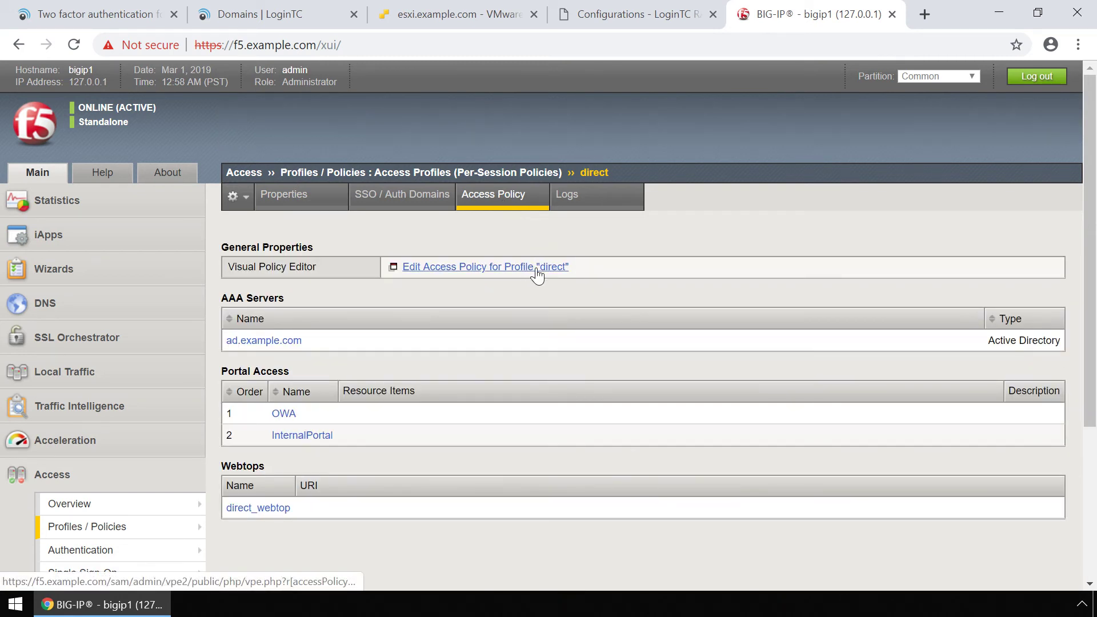
{"action": "left_click", "coordinate": [537, 269]}
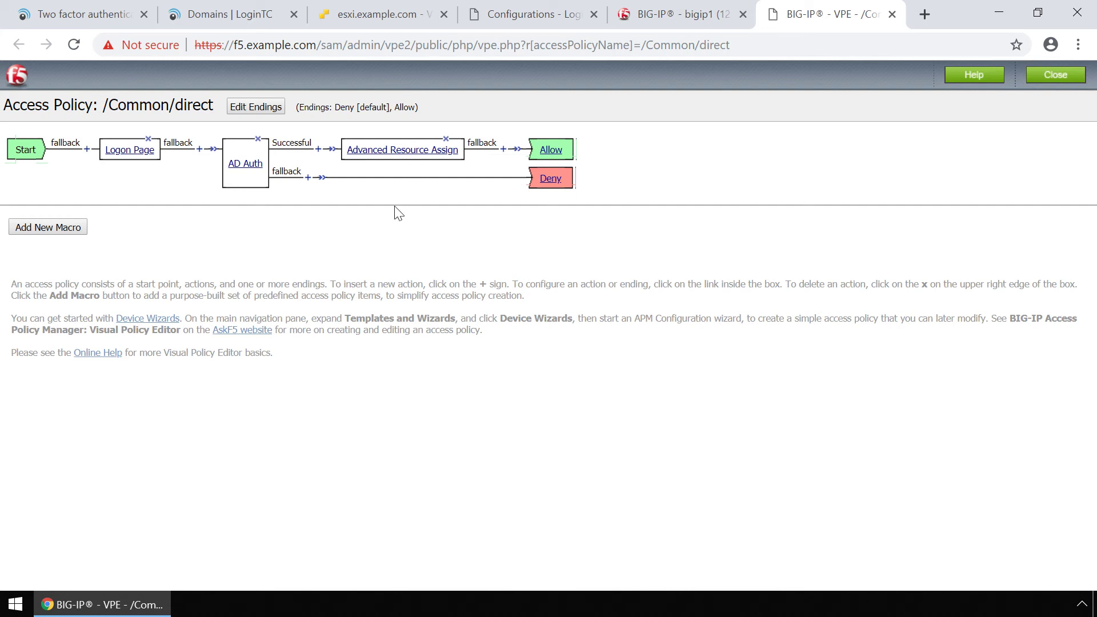
Add a RADIUS Auth action 'LoginTC RADIUS Auth' with AAA server /Common/LoginTC after AD Auth.
{"action": "left_click", "coordinate": [319, 149]}
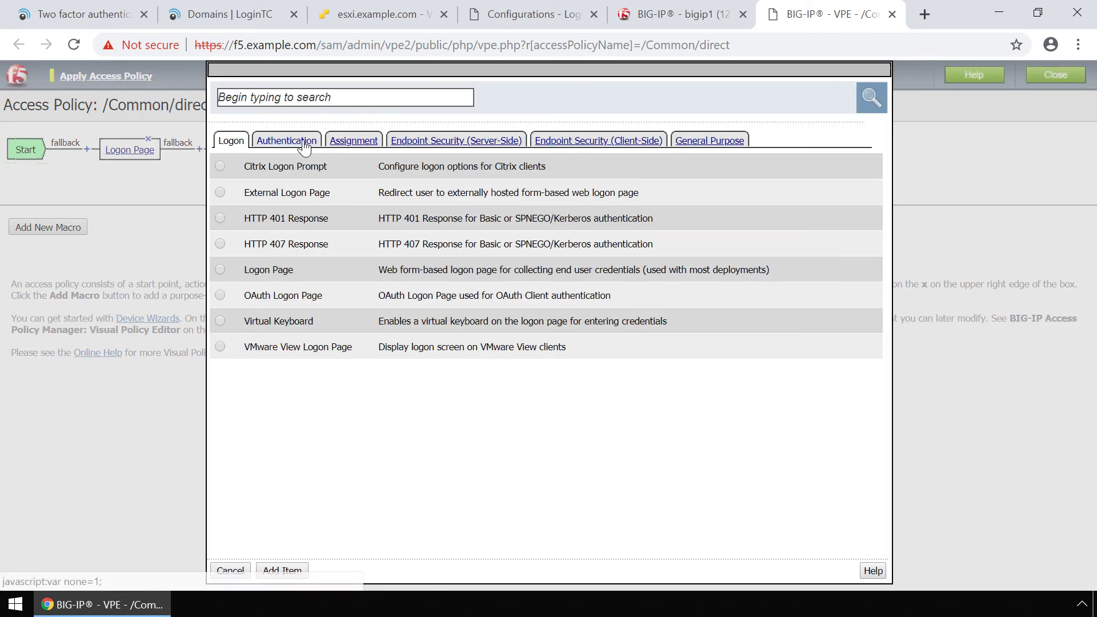
{"action": "left_click", "coordinate": [286, 141]}
{"action": "scroll", "coordinate": [343, 357], "scroll_direction": "down", "scroll_amount": 4}
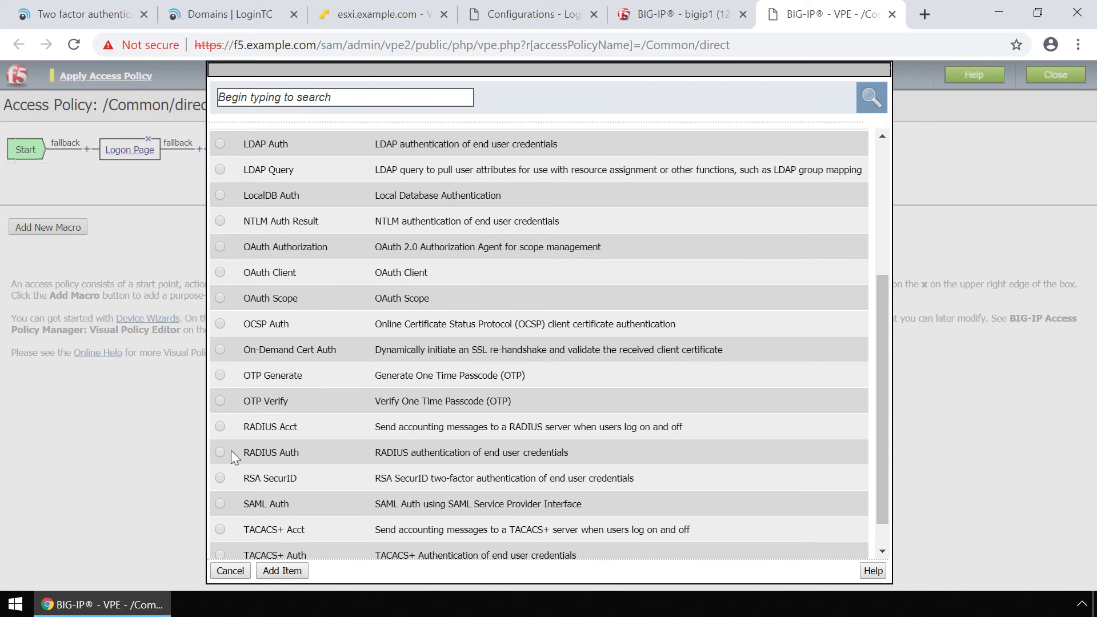
{"action": "left_click", "coordinate": [285, 570]}
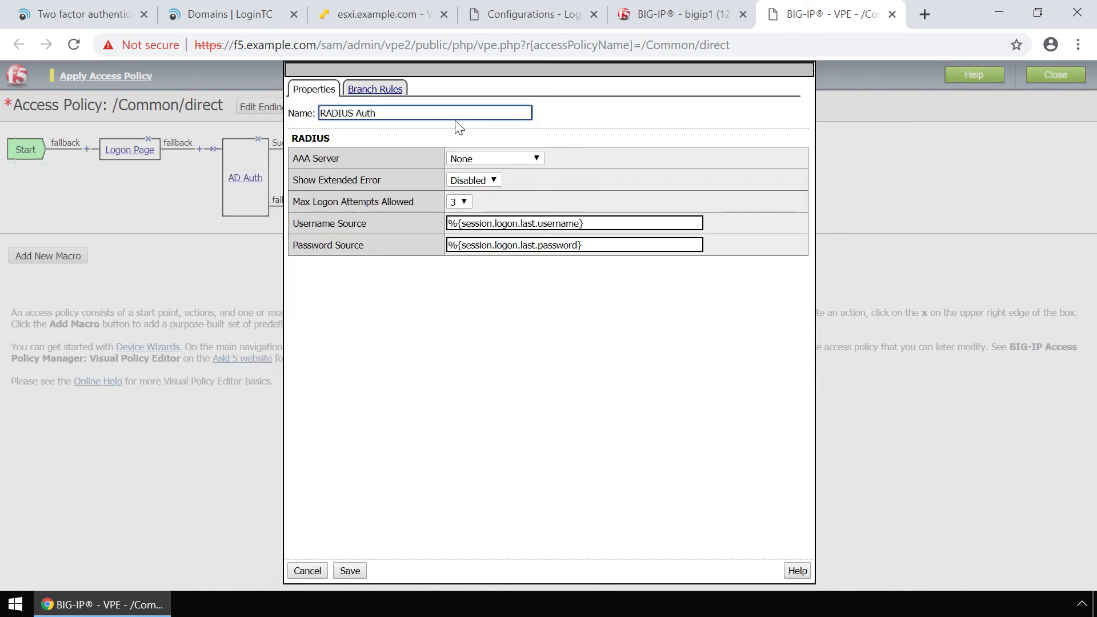
{"action": "type", "text": "LoginTC"}
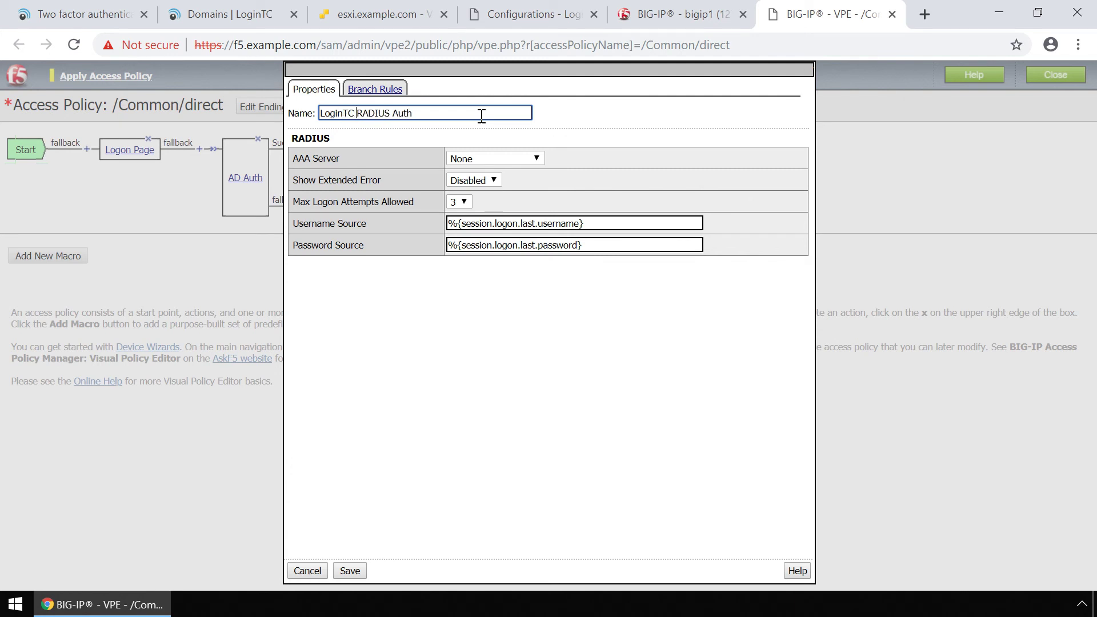
{"action": "left_click", "coordinate": [540, 160]}
{"action": "left_click", "coordinate": [531, 187]}
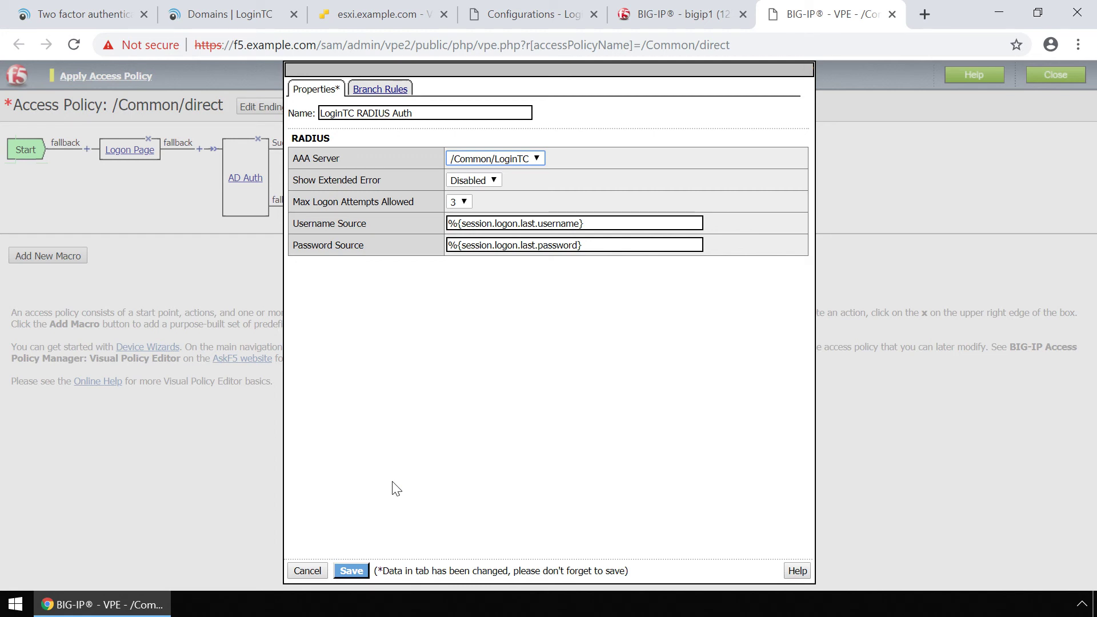
{"action": "left_click", "coordinate": [352, 571]}
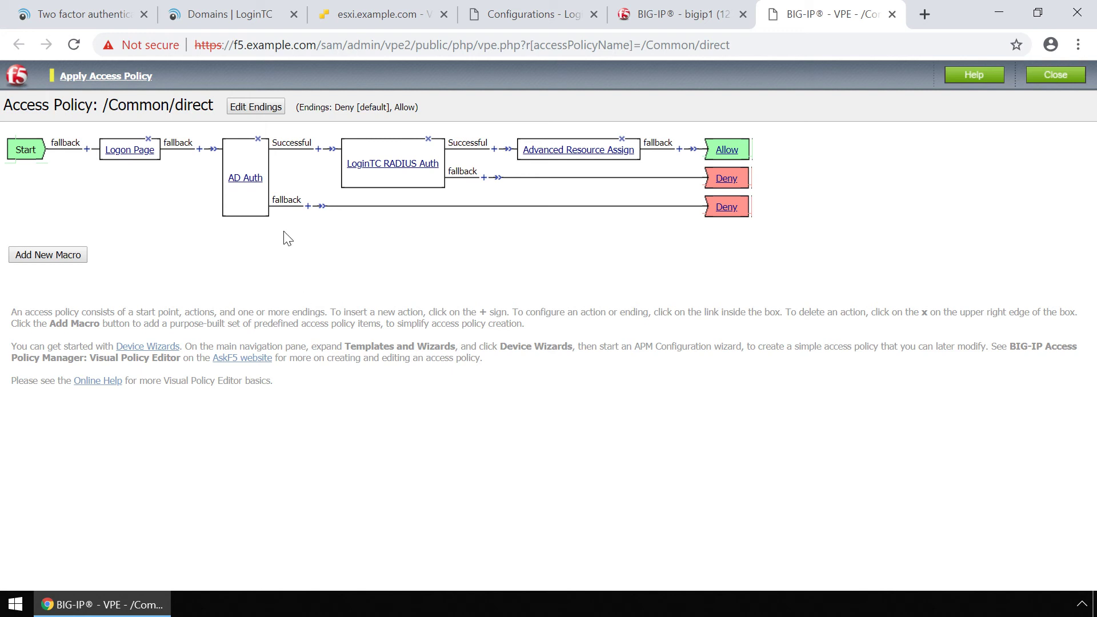
Delete AD Auth, keeping its Successful path, and apply the policy to the direct profile.
{"action": "left_click", "coordinate": [259, 141]}
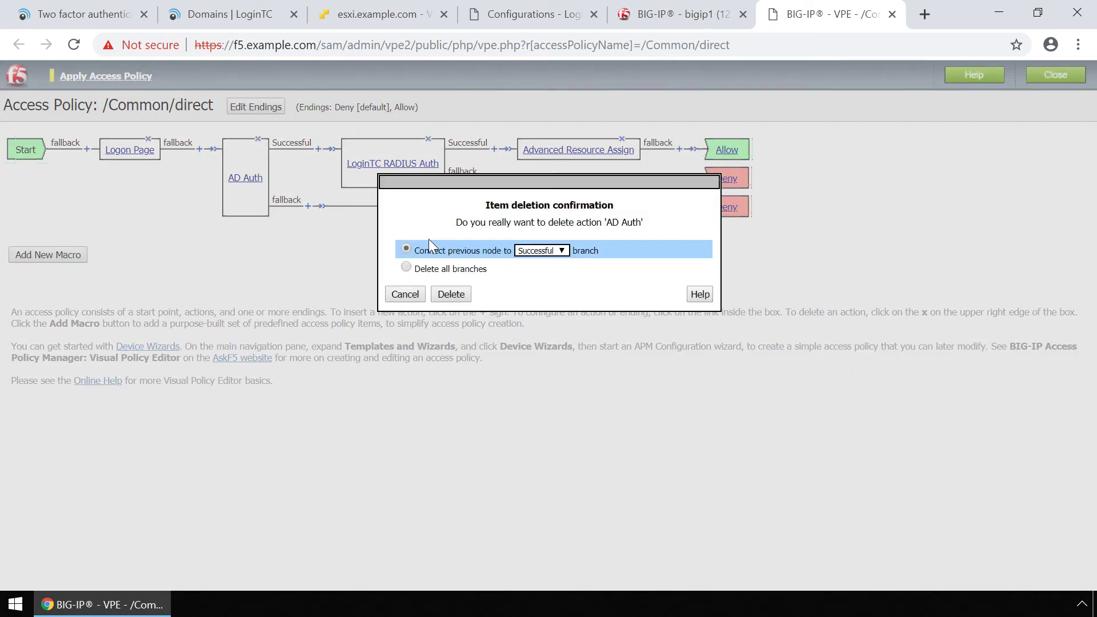
{"action": "left_click", "coordinate": [463, 300]}
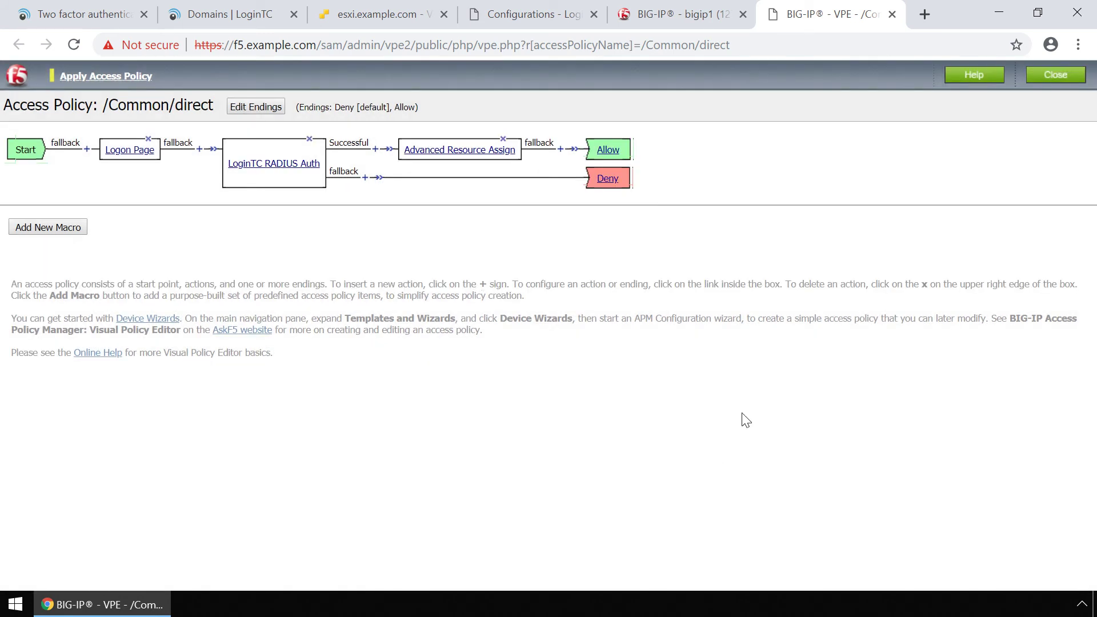
{"action": "left_click", "coordinate": [1056, 77]}
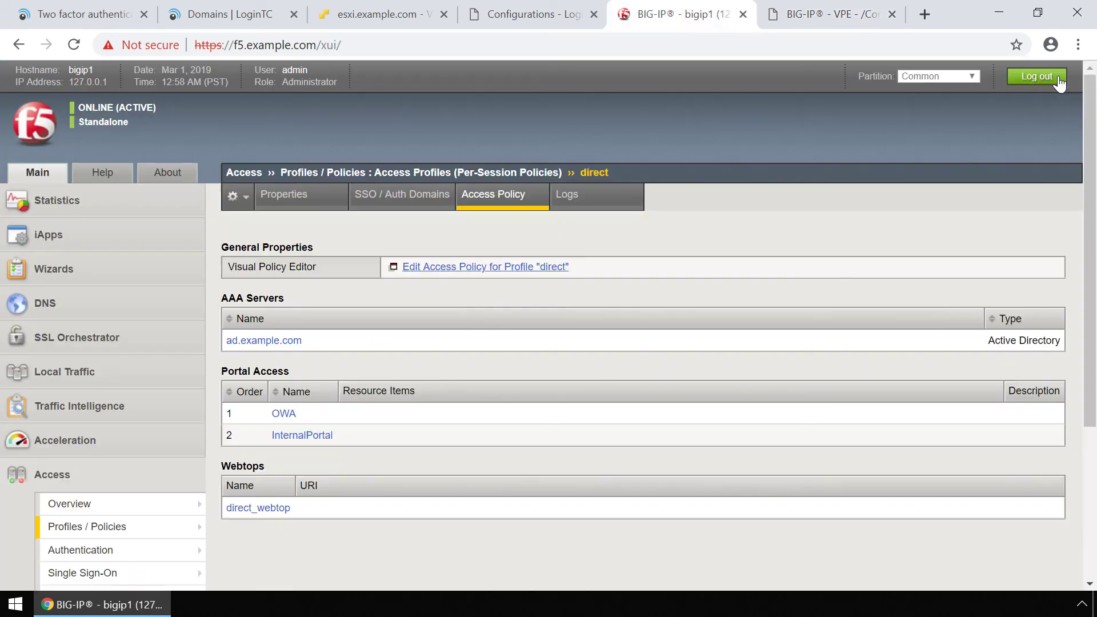
{"action": "left_click", "coordinate": [150, 139]}
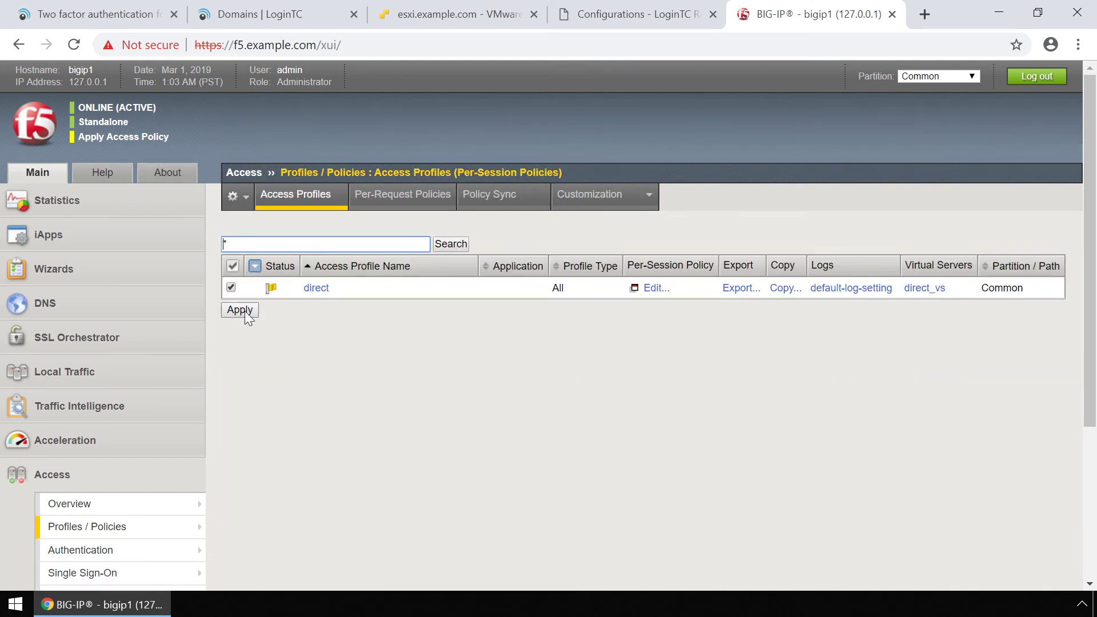
{"action": "left_click", "coordinate": [240, 310]}
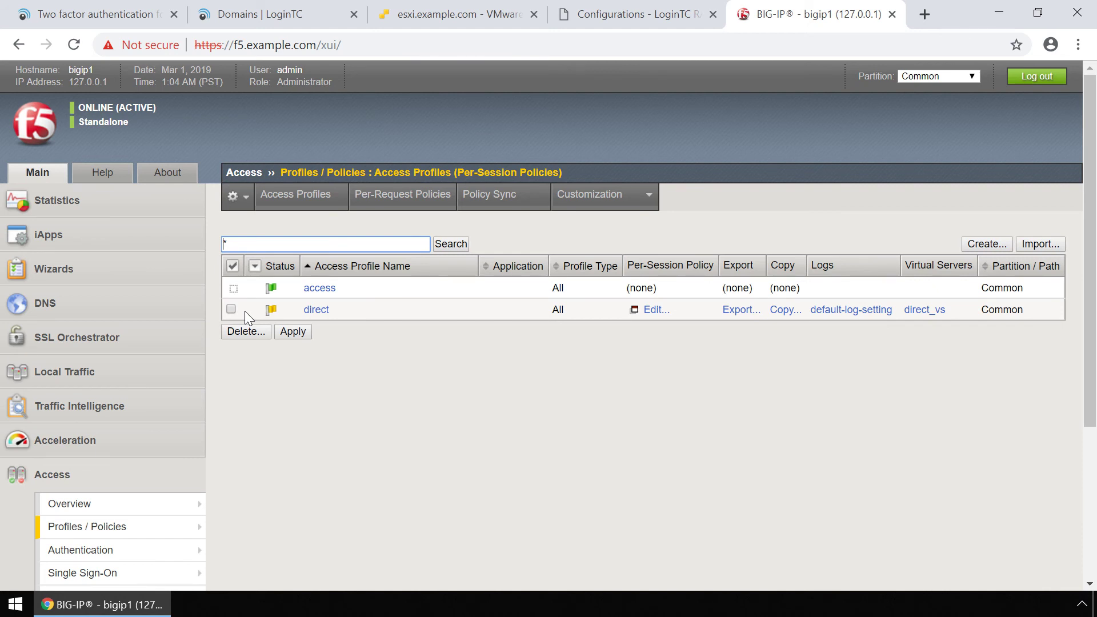
In Advanced Customization, expand Access Profiles down to Logon Page and load logon.inc.
{"action": "mouse_move", "coordinate": [159, 527]}
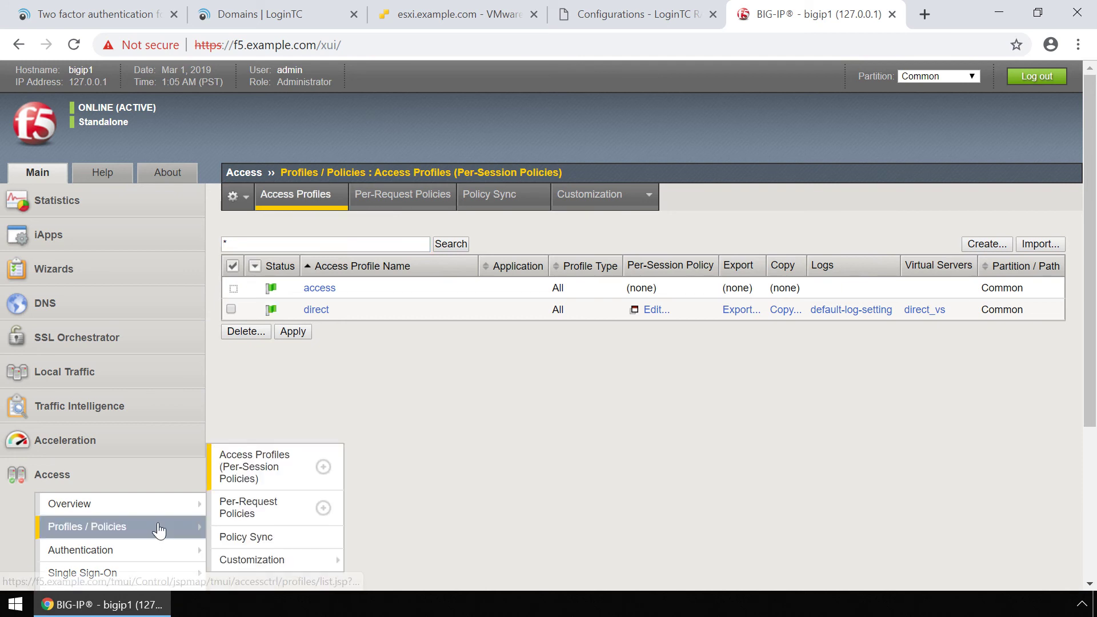
{"action": "mouse_move", "coordinate": [275, 563]}
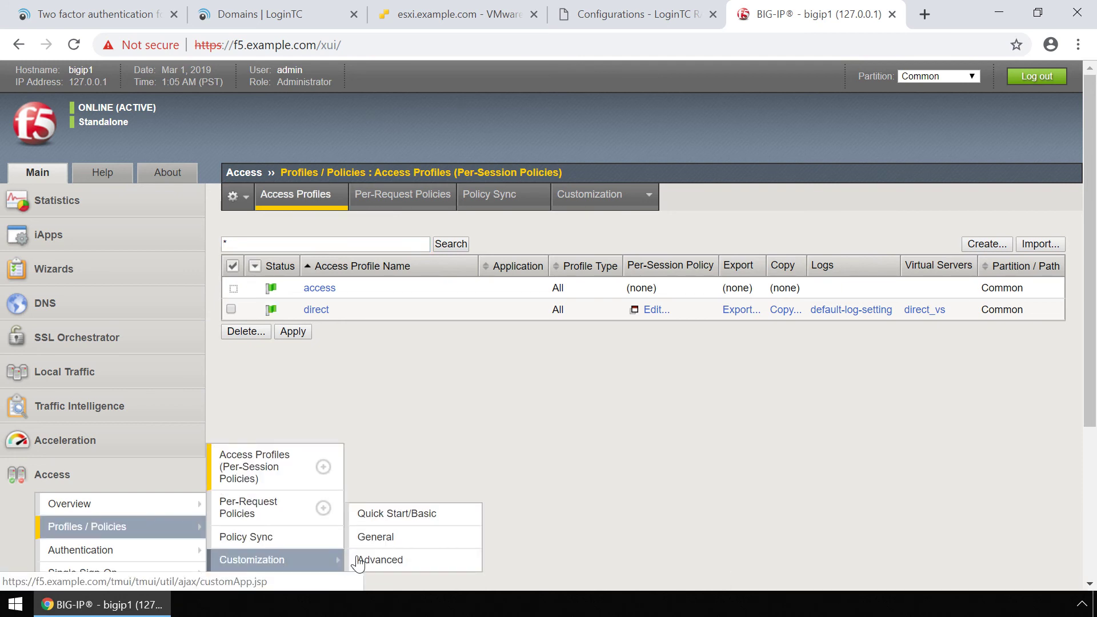
{"action": "left_click", "coordinate": [382, 559]}
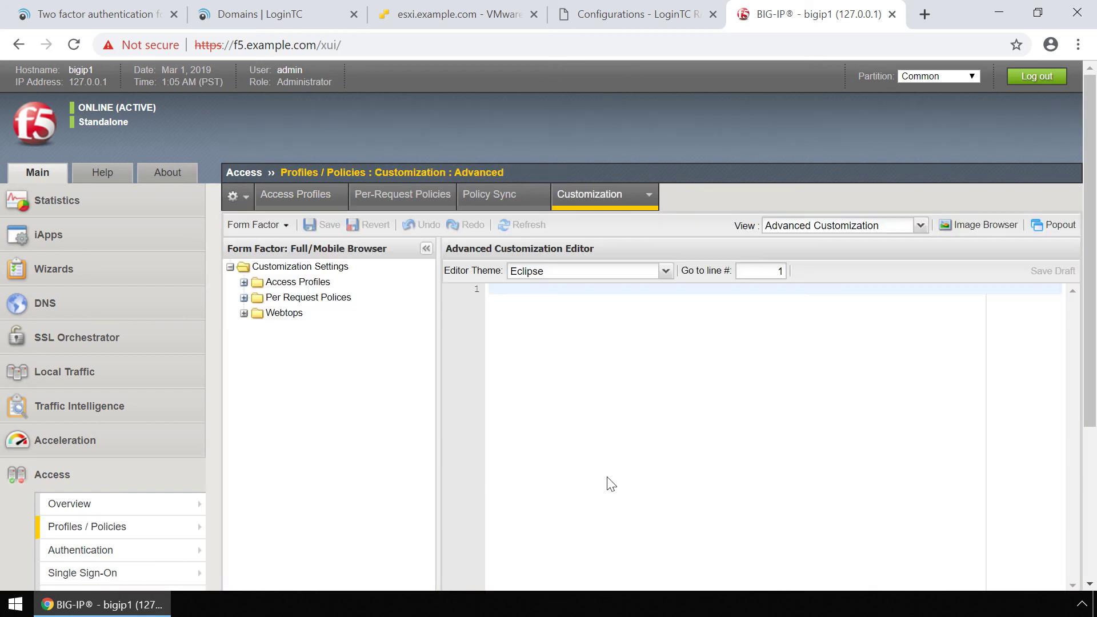
{"action": "left_click", "coordinate": [920, 226]}
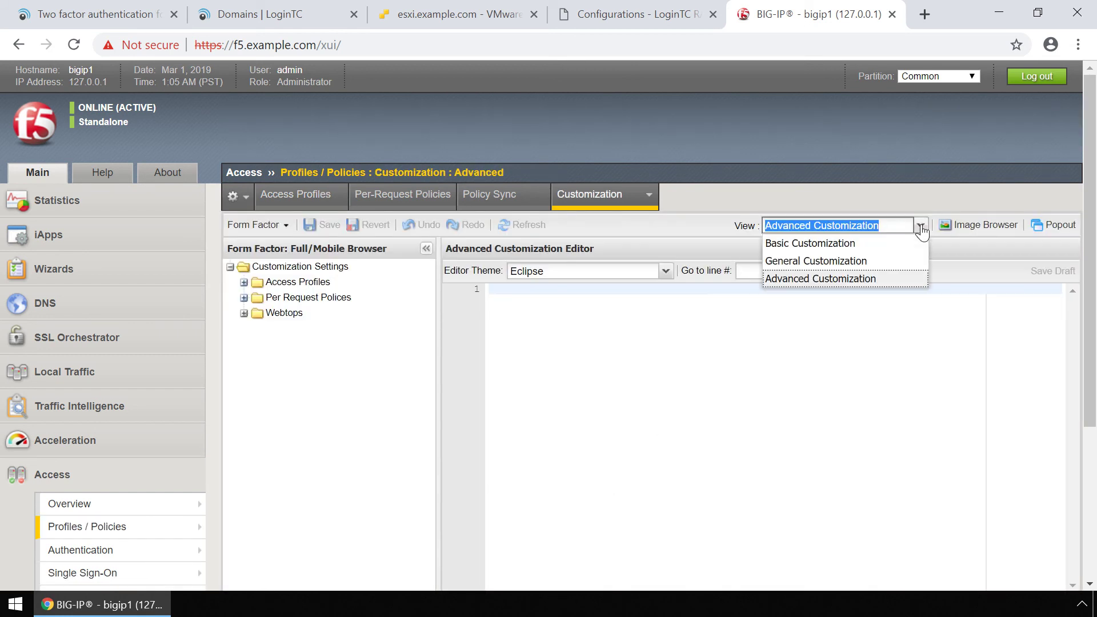
{"action": "left_click", "coordinate": [887, 278]}
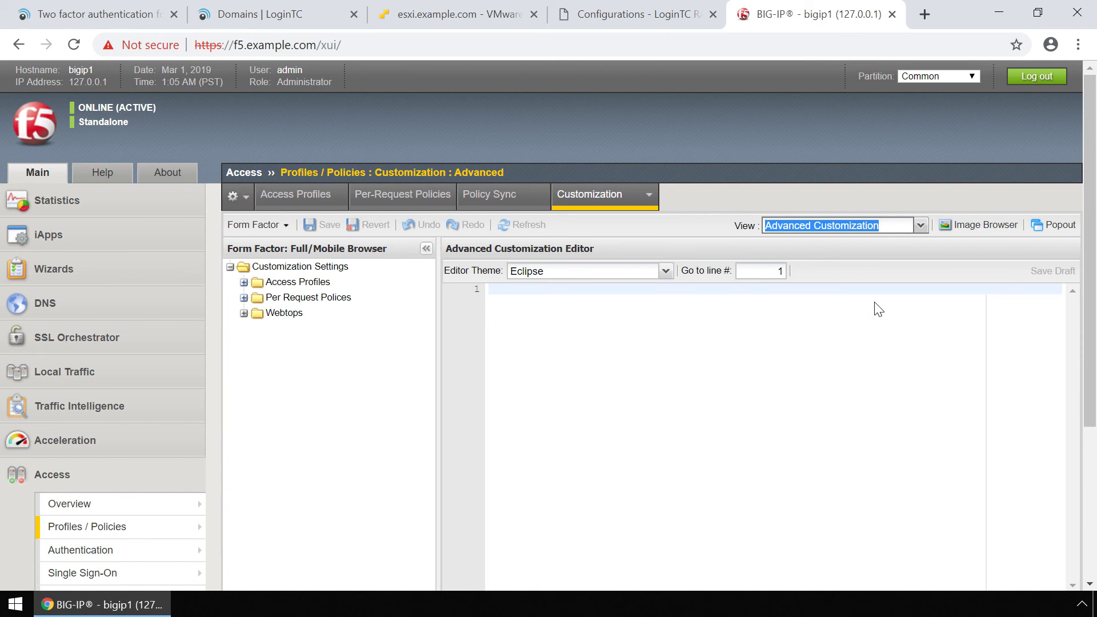
{"action": "left_click", "coordinate": [244, 282]}
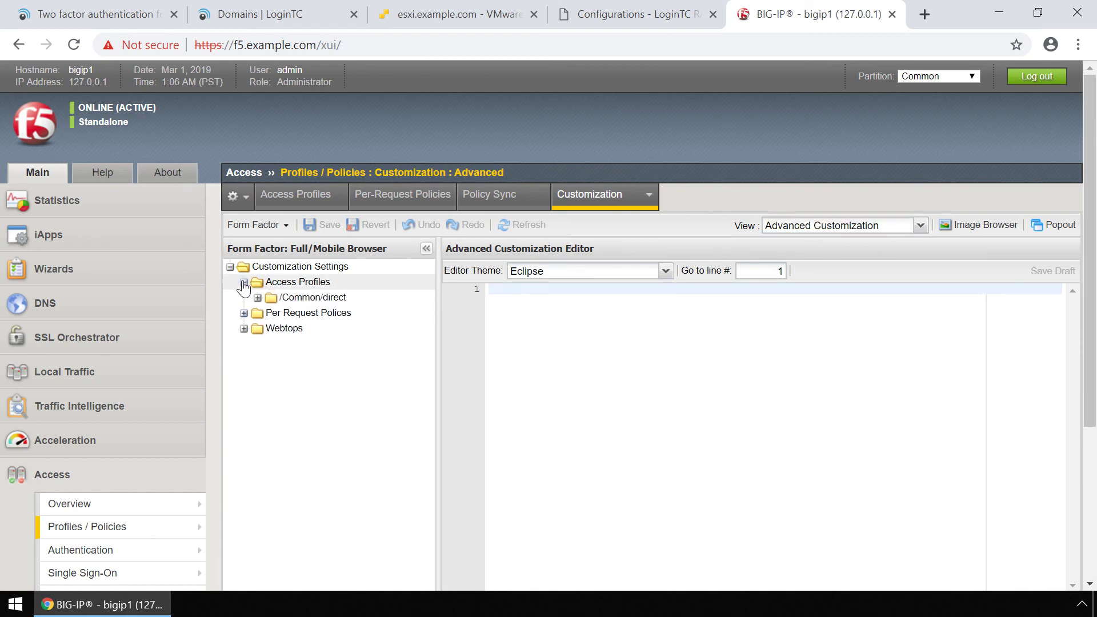
{"action": "left_click", "coordinate": [258, 298]}
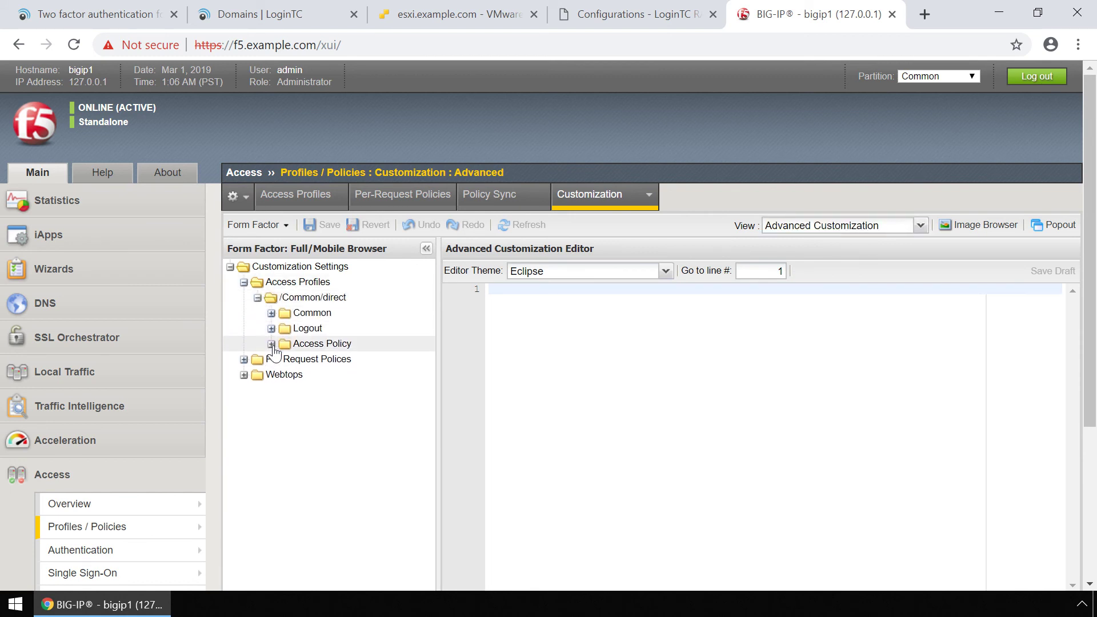
{"action": "left_click", "coordinate": [272, 344]}
{"action": "left_click", "coordinate": [285, 360]}
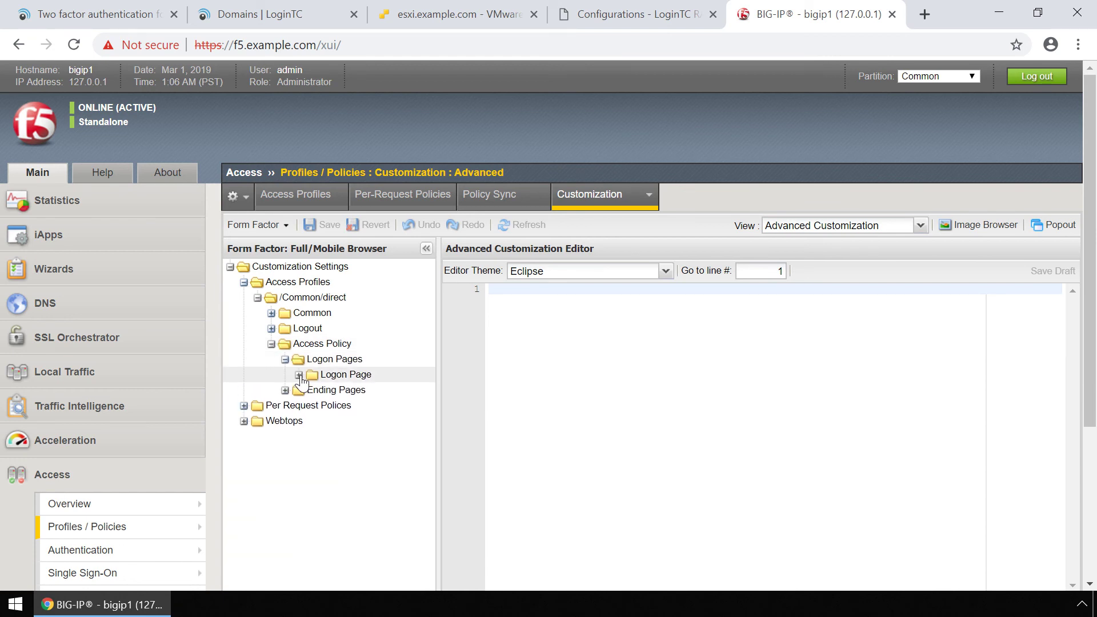
{"action": "left_click", "coordinate": [299, 376]}
{"action": "left_click", "coordinate": [330, 409]}
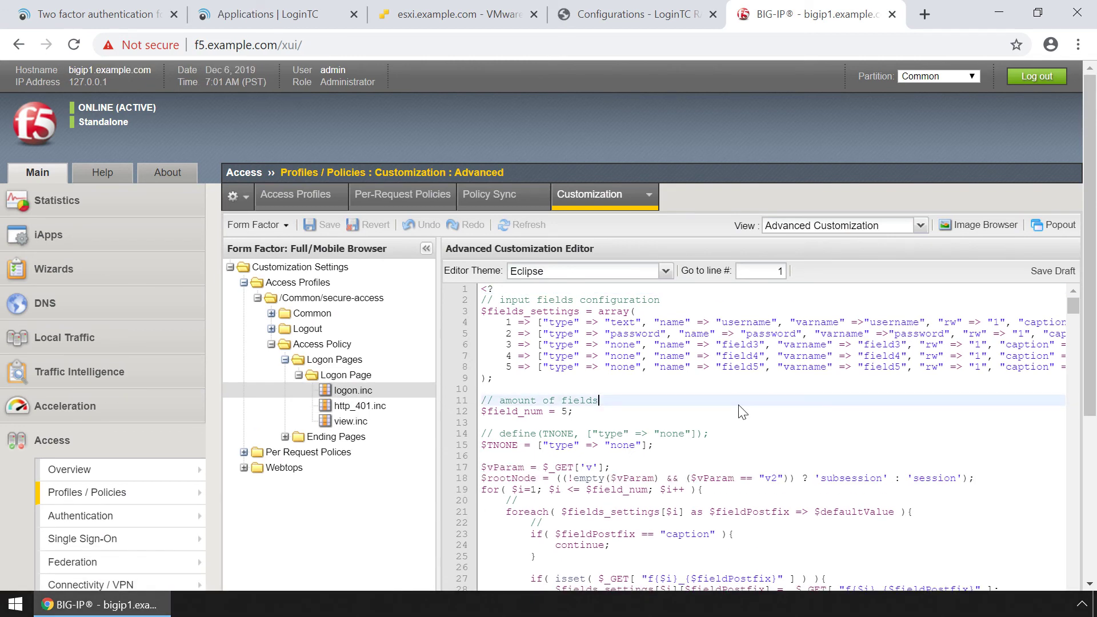
Find </head> in logon.inc and add an empty line just above it.
{"action": "key", "text": "ctrl+f"}
{"action": "type", "text": "</head>"}
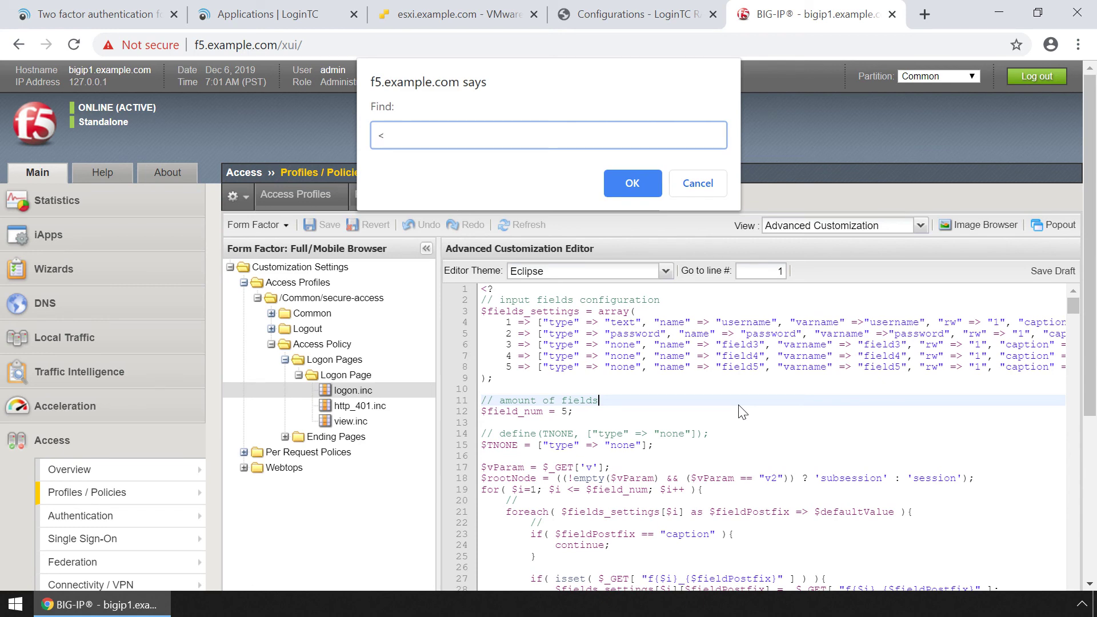
{"action": "left_click", "coordinate": [649, 190]}
{"action": "mouse_move", "coordinate": [648, 191]}
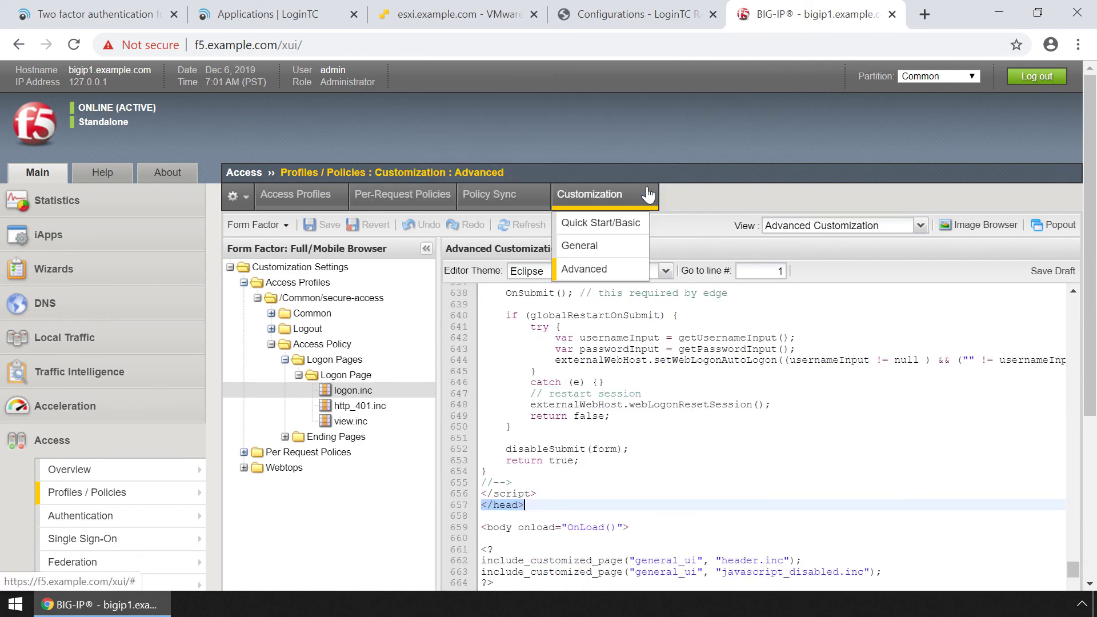
{"action": "left_click", "coordinate": [567, 493]}
{"action": "key", "text": "Return"}
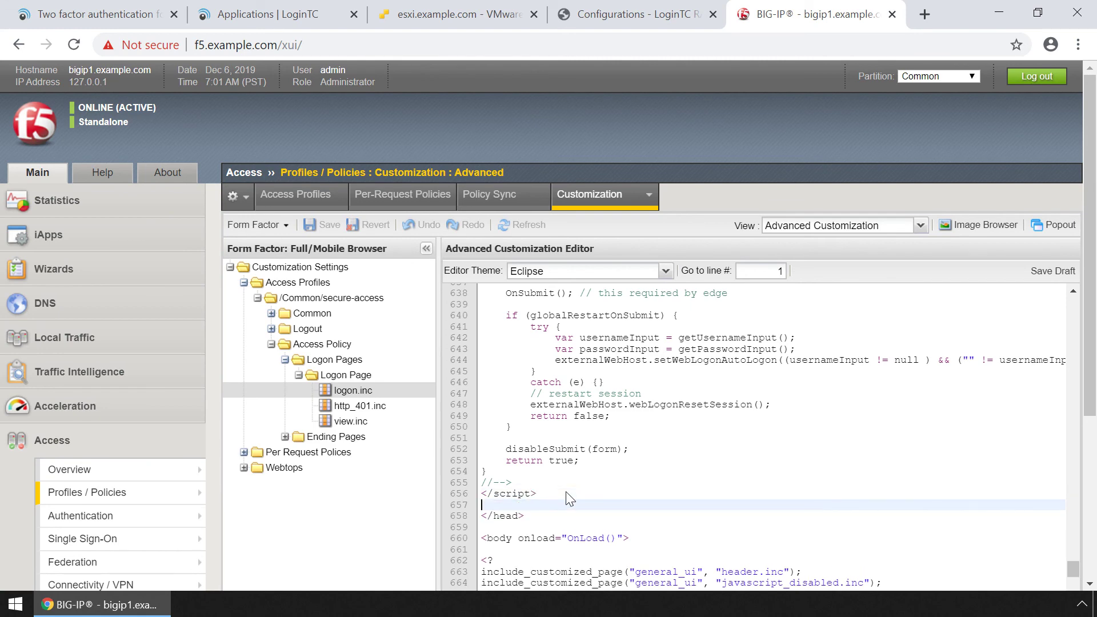
Copy the LoginTC integration snippet from the docs and paste it at line 657.
{"action": "key", "text": "ctrl+1"}
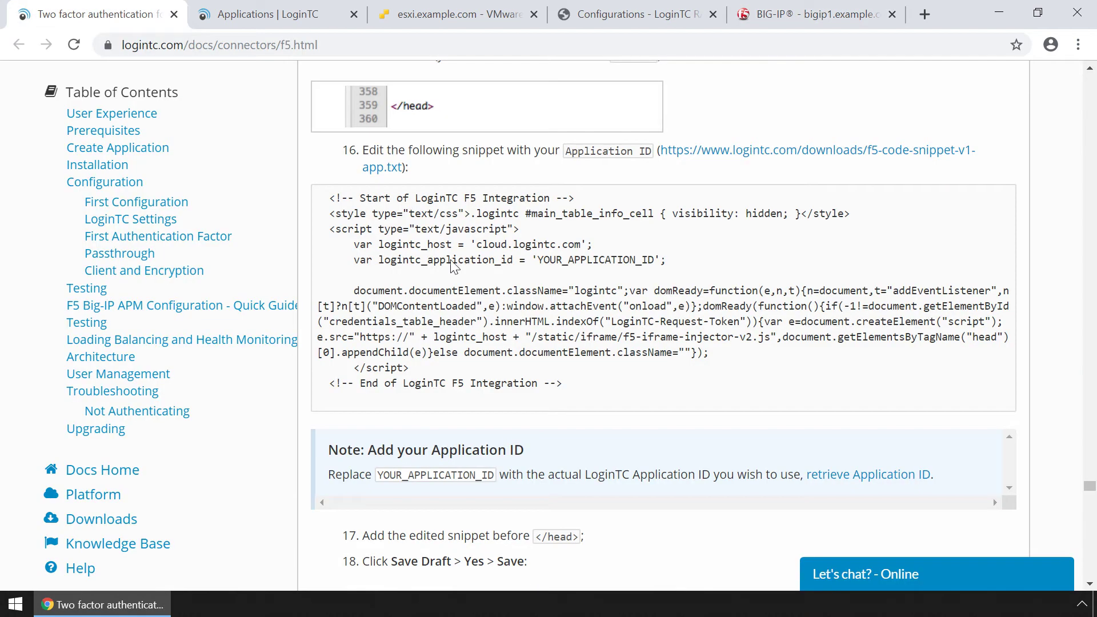
{"action": "left_click_drag", "start_coordinate": [572, 388], "coordinate": [320, 196]}
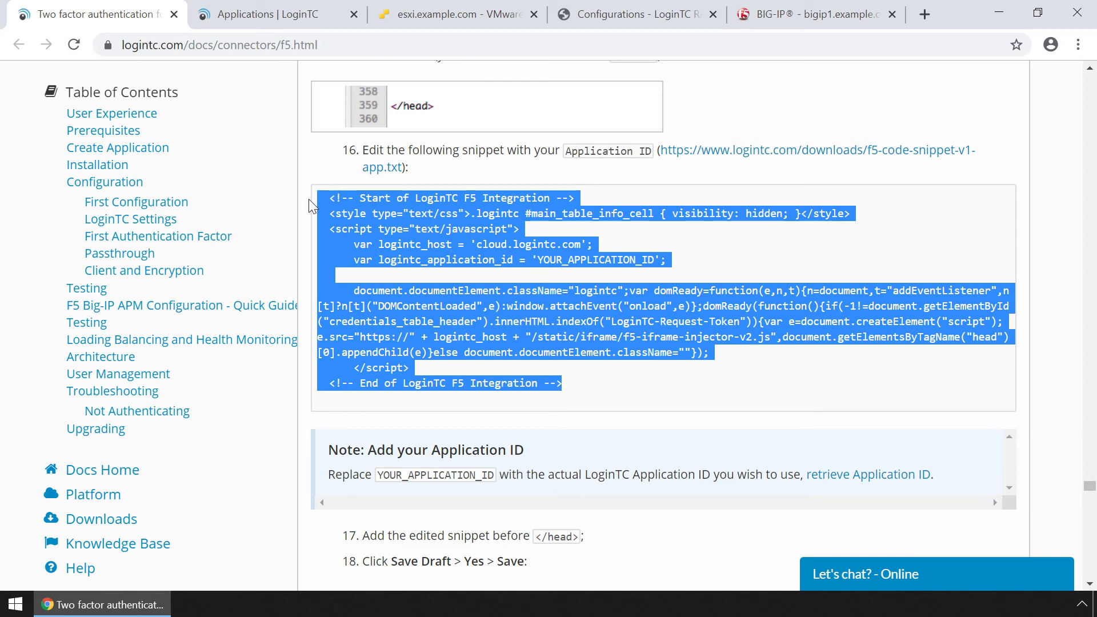
{"action": "right_click", "coordinate": [359, 210]}
{"action": "left_click", "coordinate": [362, 216]}
{"action": "left_click", "coordinate": [789, 17]}
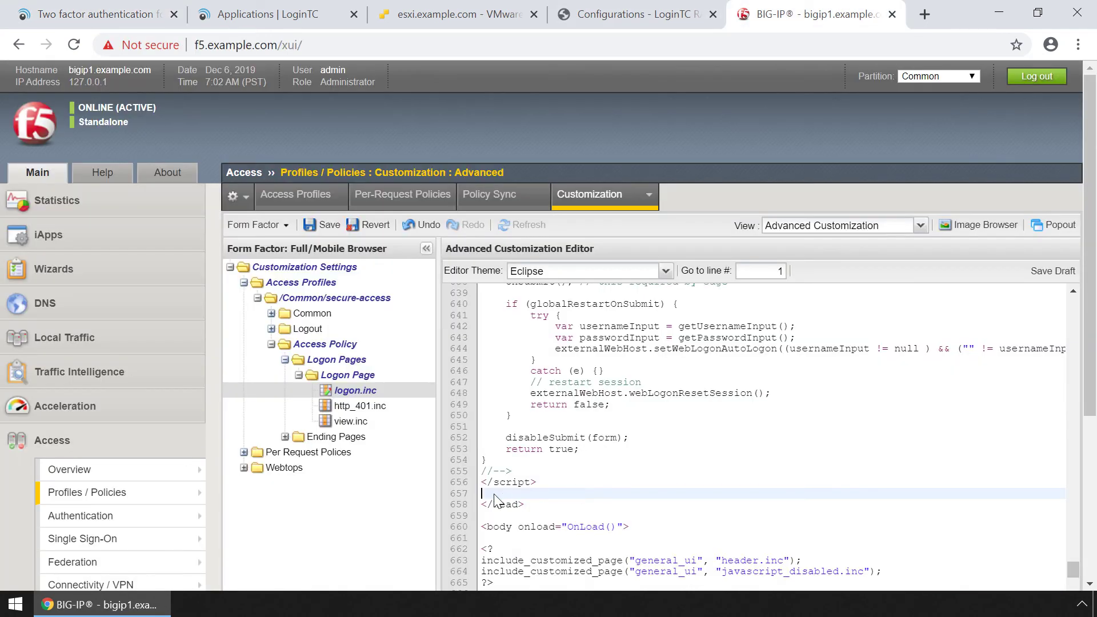
{"action": "right_click", "coordinate": [495, 495]}
{"action": "left_click", "coordinate": [567, 360]}
{"action": "scroll", "coordinate": [633, 474], "scroll_direction": "down", "scroll_amount": 3}
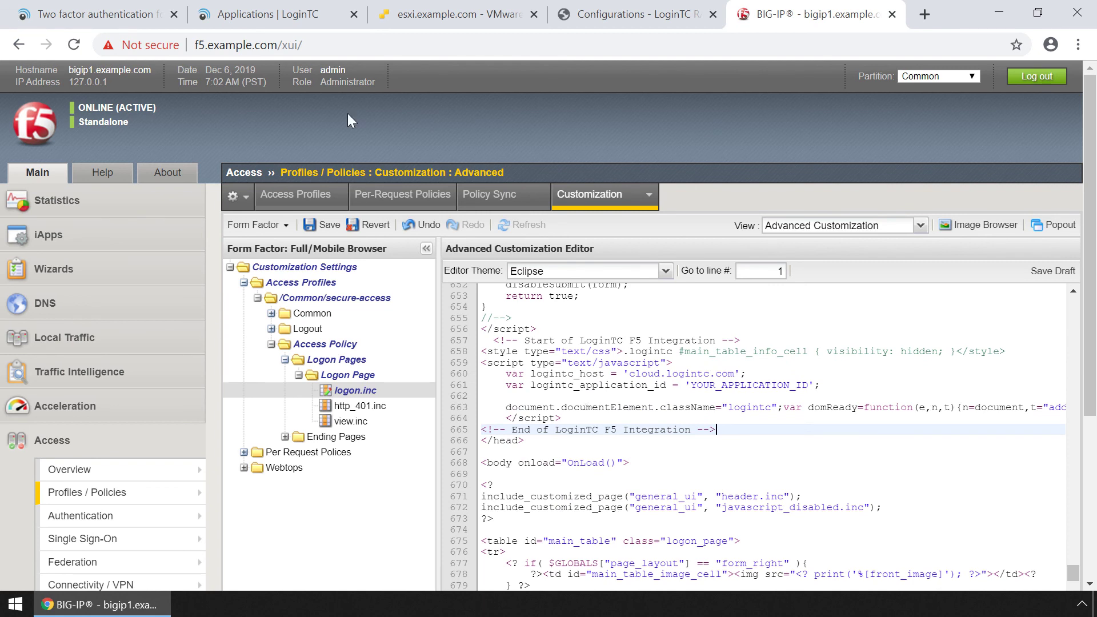
{"action": "left_click", "coordinate": [291, 16]}
Copy the F5 BIG-IP APM Application ID and locate </head> in logon.inc.
{"action": "double_click", "coordinate": [431, 293]}
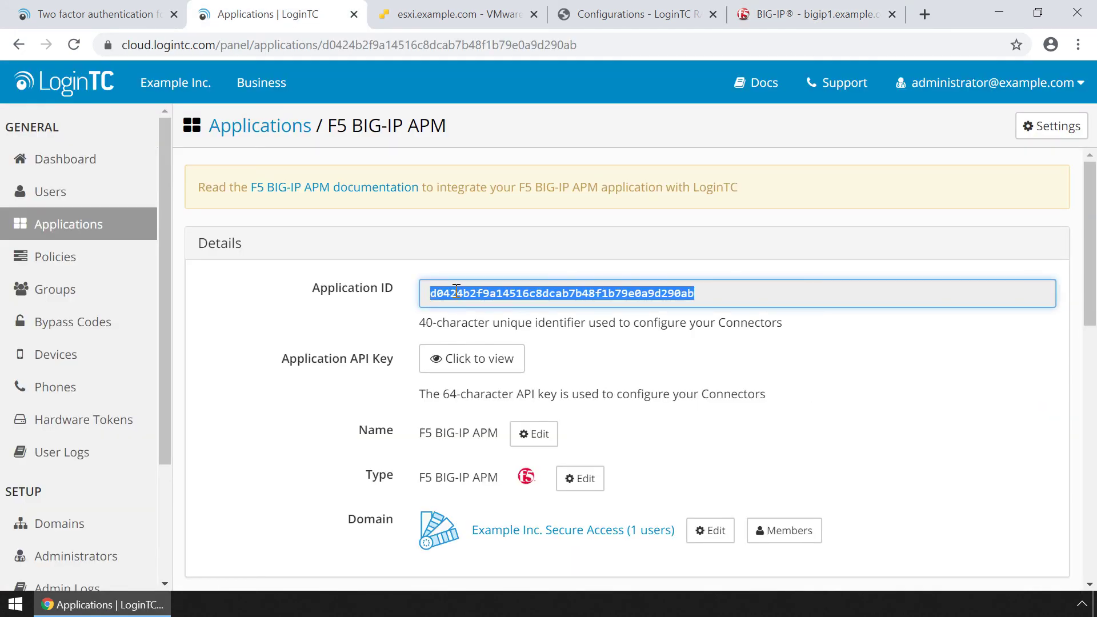
{"action": "right_click", "coordinate": [475, 294]}
{"action": "left_click", "coordinate": [503, 303]}
{"action": "left_click", "coordinate": [799, 12]}
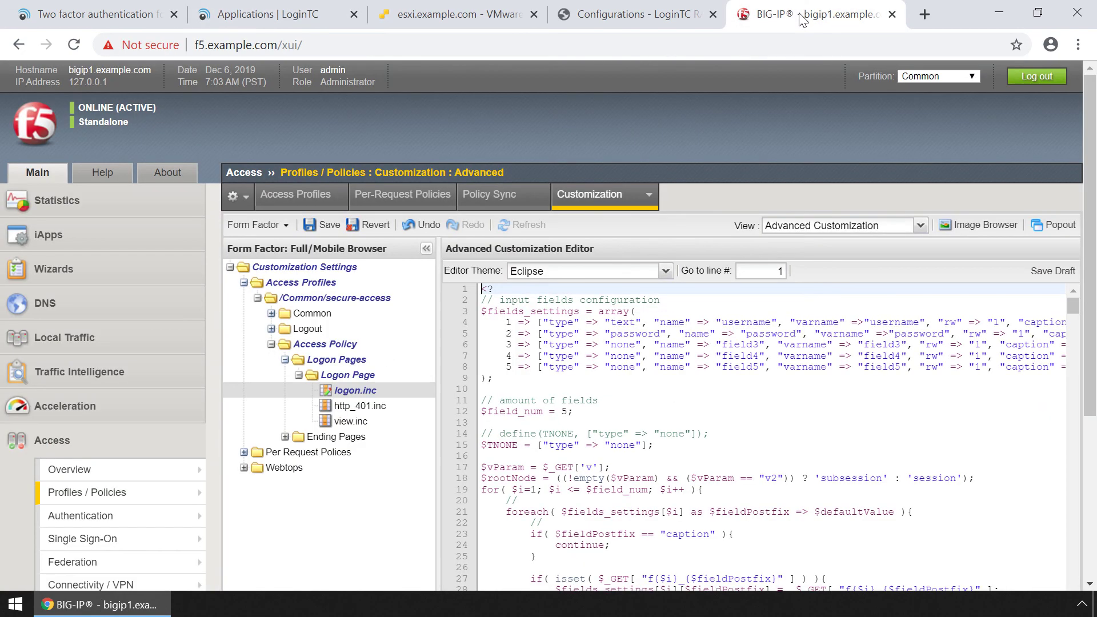
{"action": "key", "text": "ctrl+f"}
{"action": "type", "text": "</head>"}
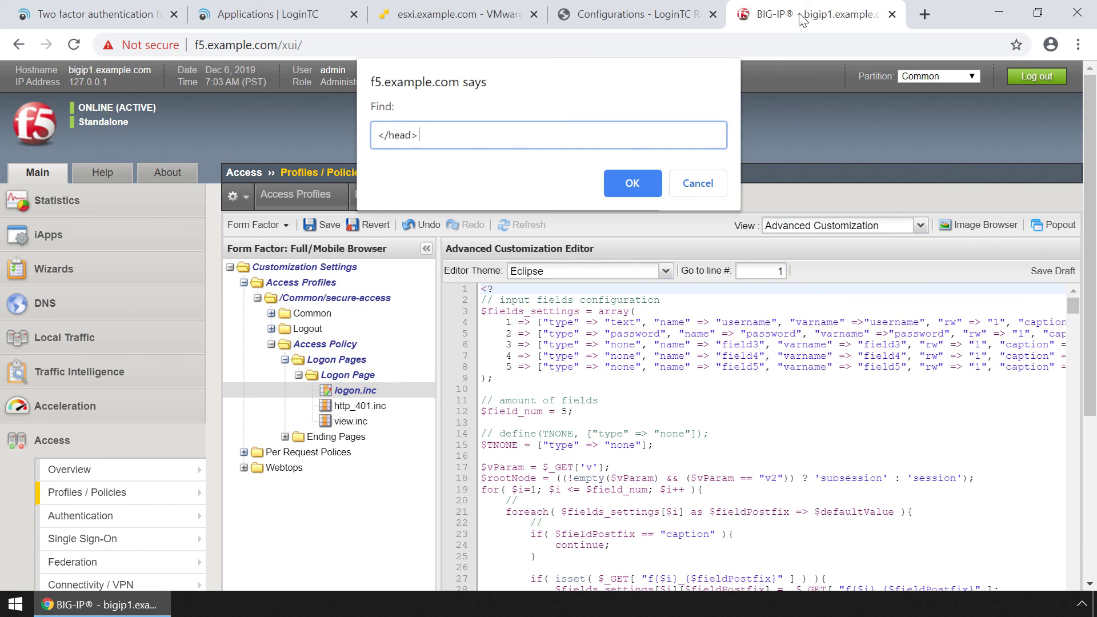
{"action": "key", "text": "Return"}
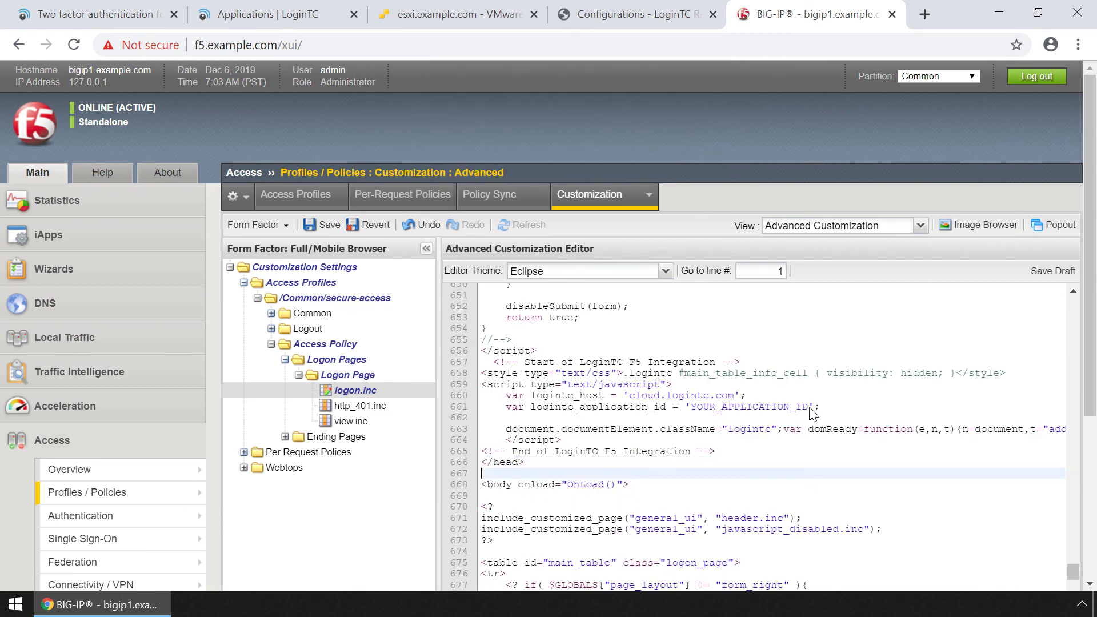
Replace YOUR_APPLICATION_ID with the copied Application ID and save the customization.
{"action": "left_click_drag", "start_coordinate": [808, 408], "coordinate": [696, 411]}
{"action": "key", "text": "BackSpace"}
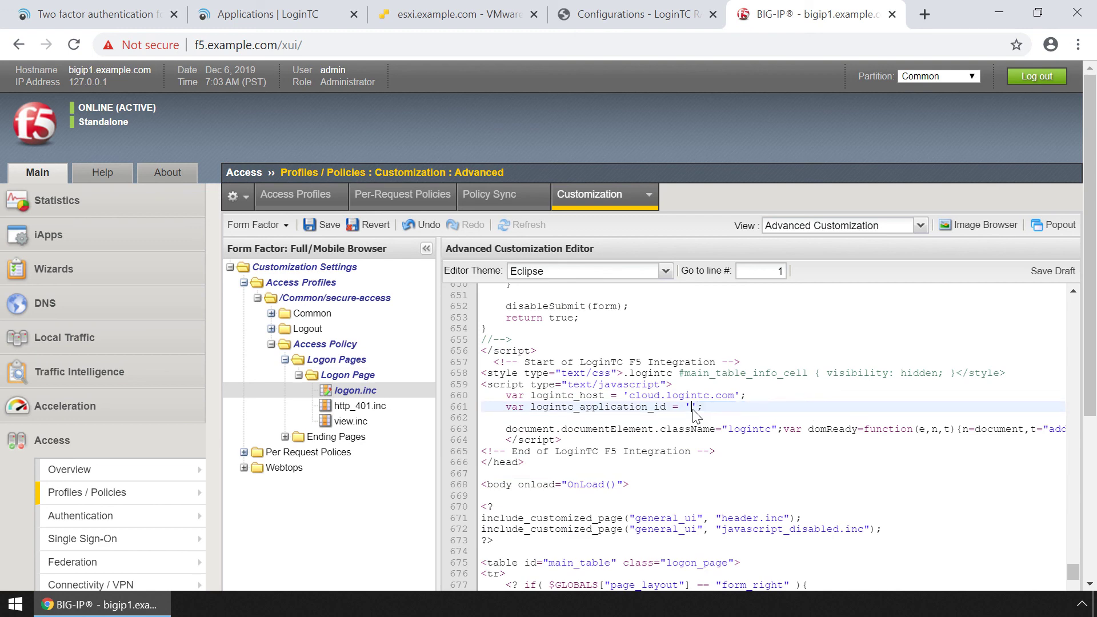
{"action": "right_click", "coordinate": [694, 410]}
{"action": "left_click", "coordinate": [764, 274]}
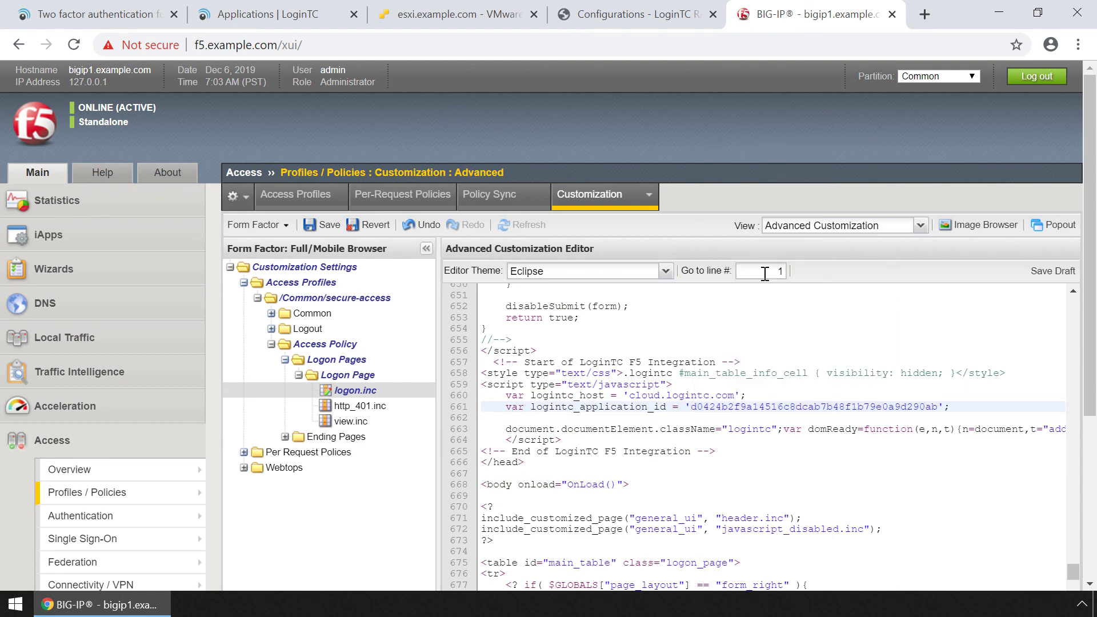
{"action": "left_click", "coordinate": [324, 225]}
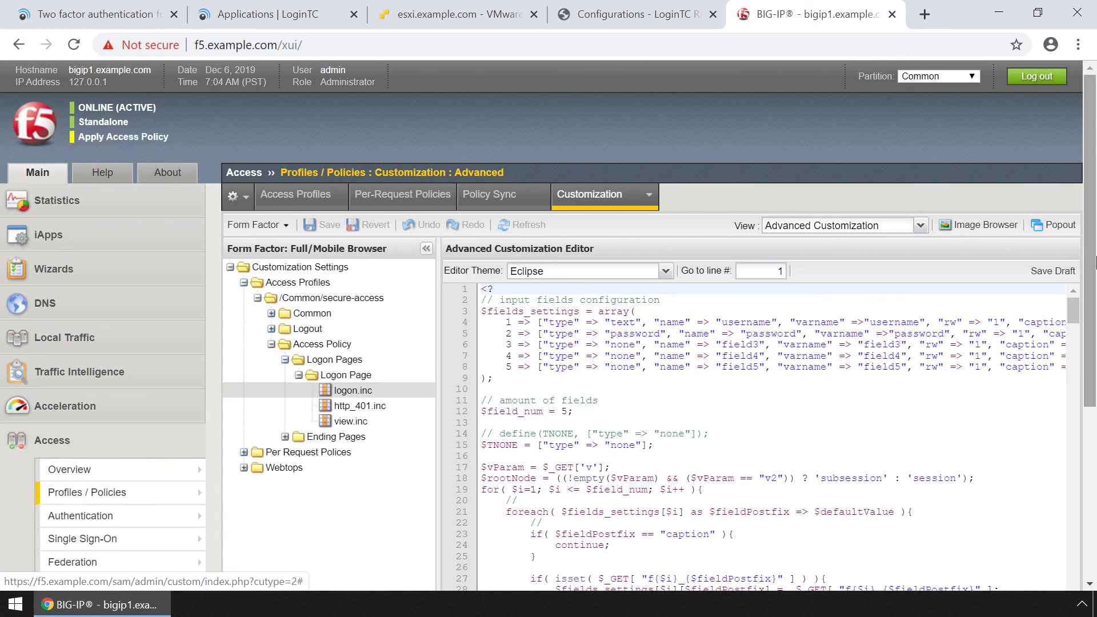
Apply the updated secure-access access policy.
{"action": "left_click", "coordinate": [136, 137]}
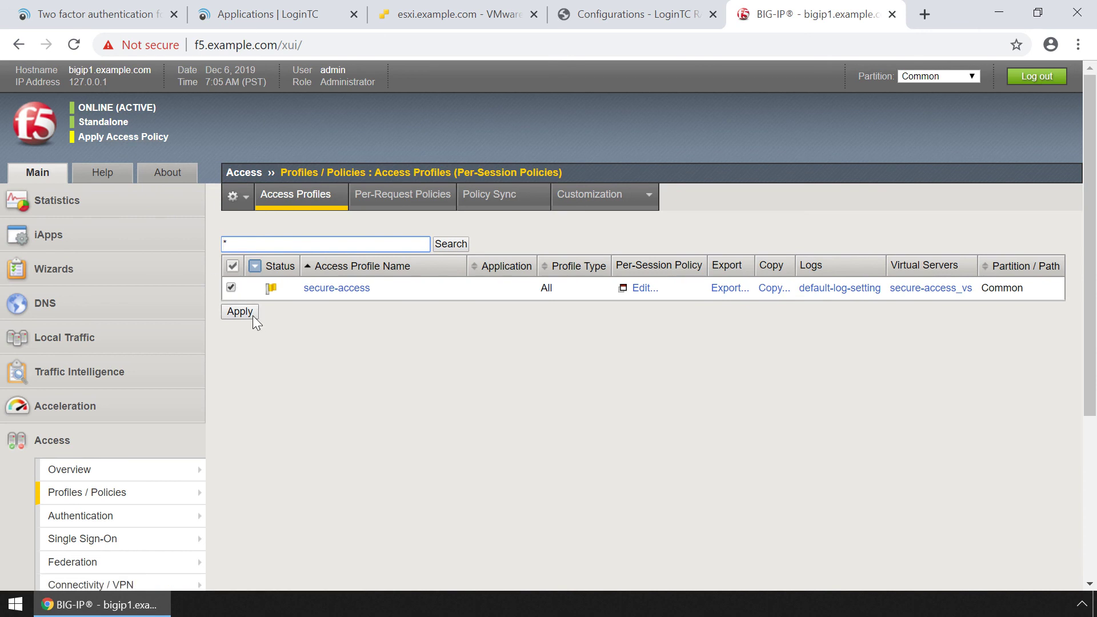
{"action": "left_click", "coordinate": [249, 316]}
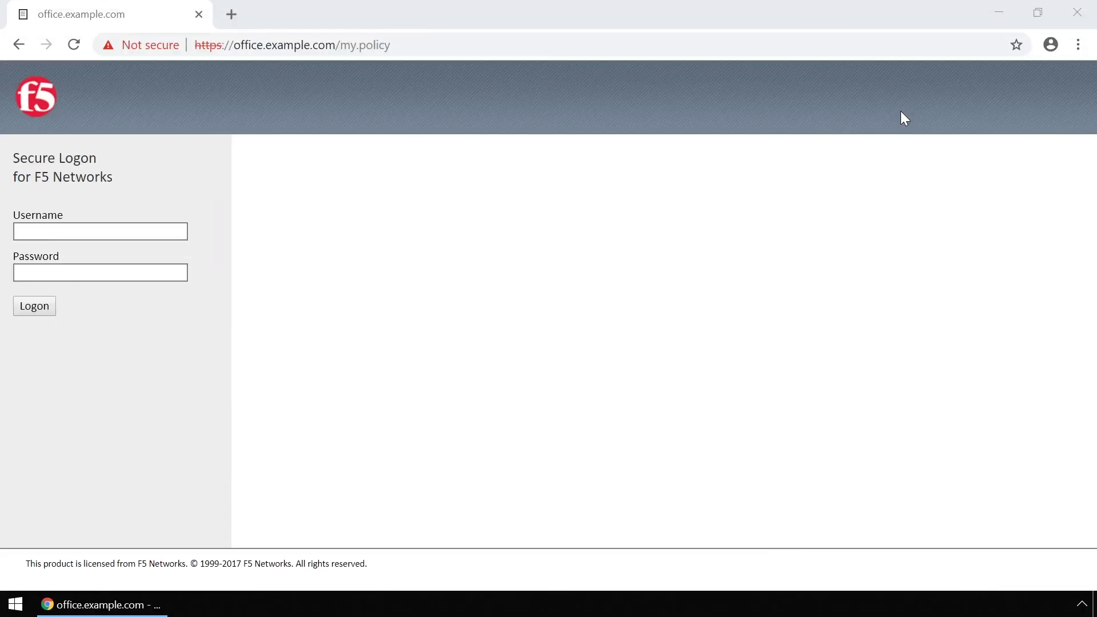
Log on as the test user, approve the LoginTC push, reach the Dynamic Webtop, then log out.
{"action": "left_click", "coordinate": [149, 235]}
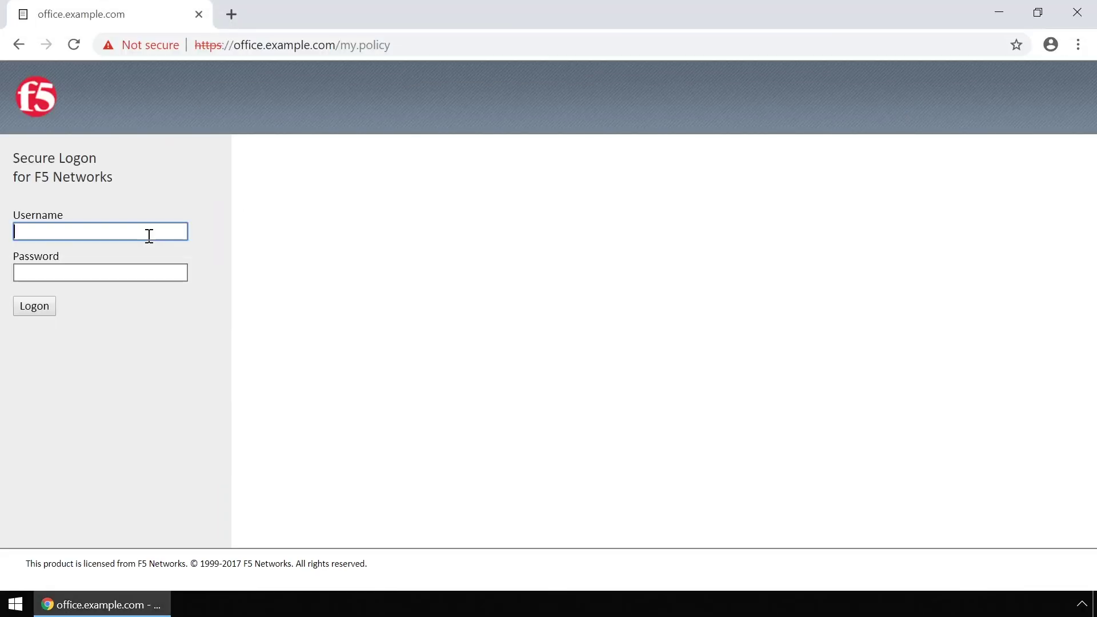
{"action": "type", "text": "john.doe"}
{"action": "left_click", "coordinate": [152, 271]}
{"action": "type", "text": "••••••••"}
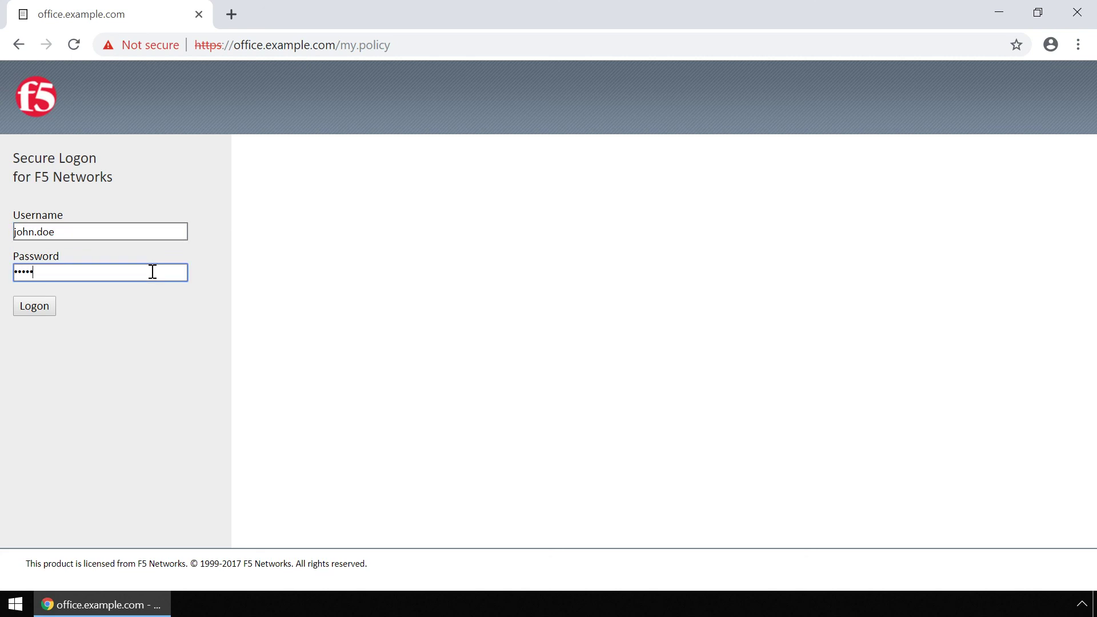
{"action": "left_click", "coordinate": [49, 312]}
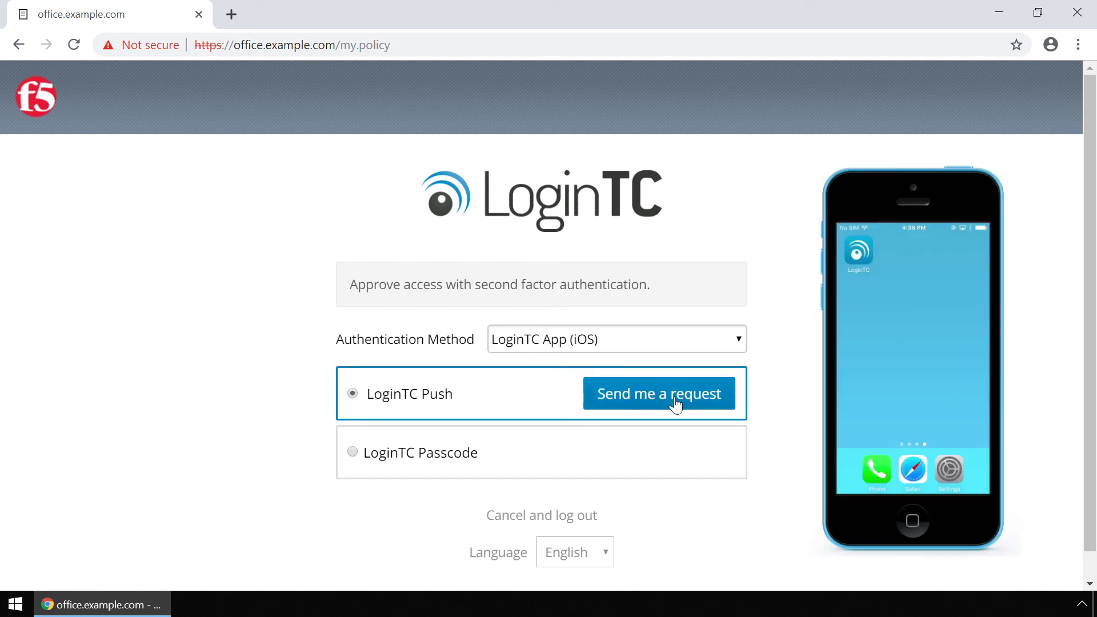
{"action": "left_click", "coordinate": [676, 404]}
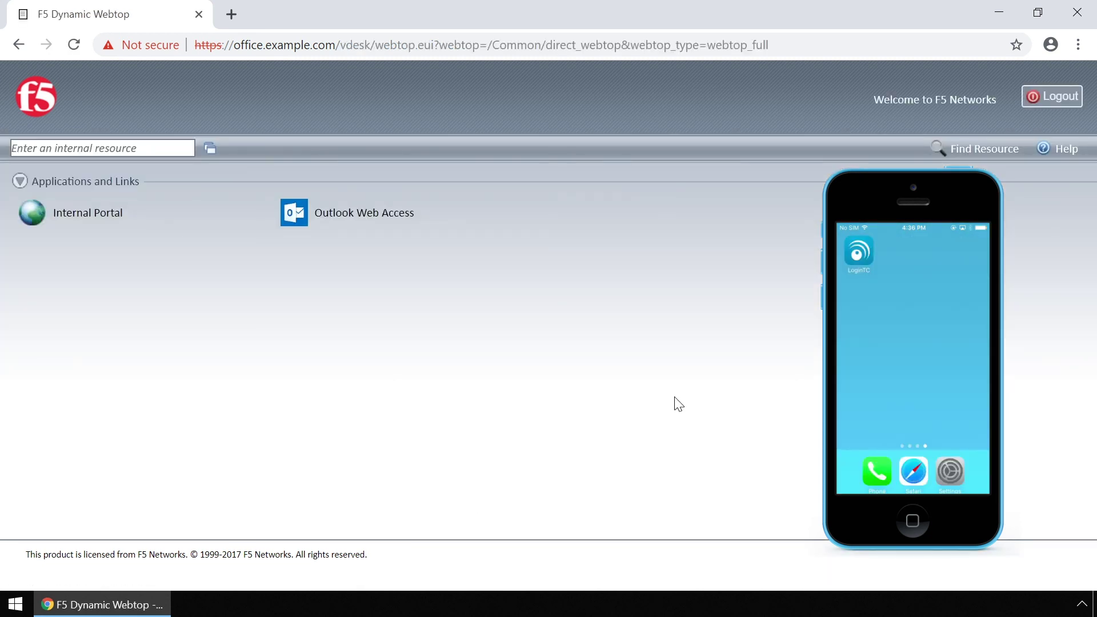
{"action": "left_click", "coordinate": [1037, 102]}
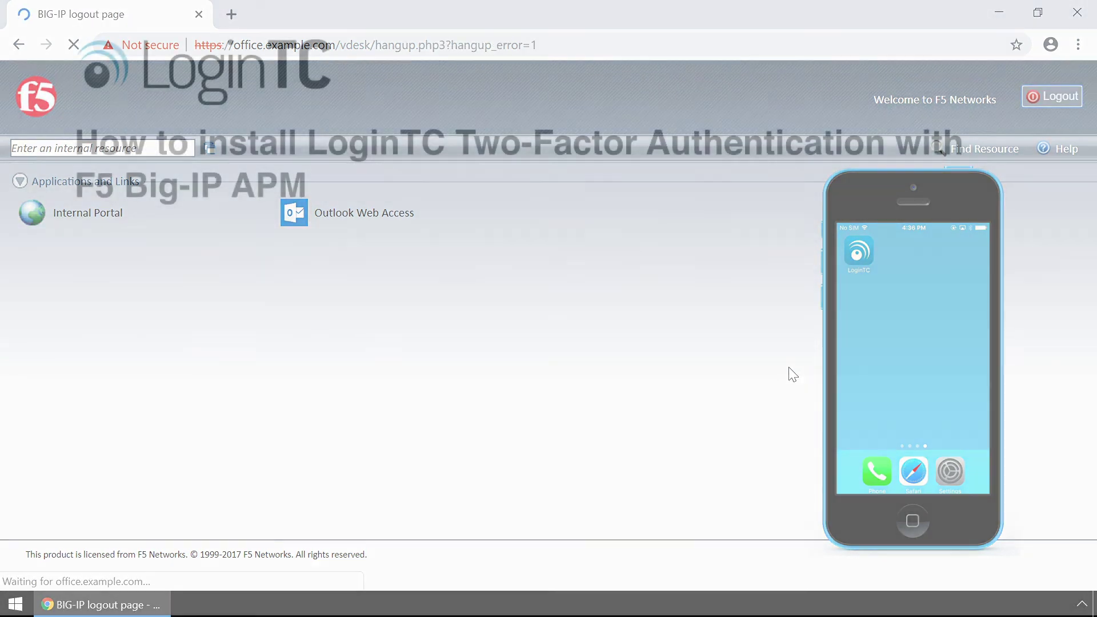